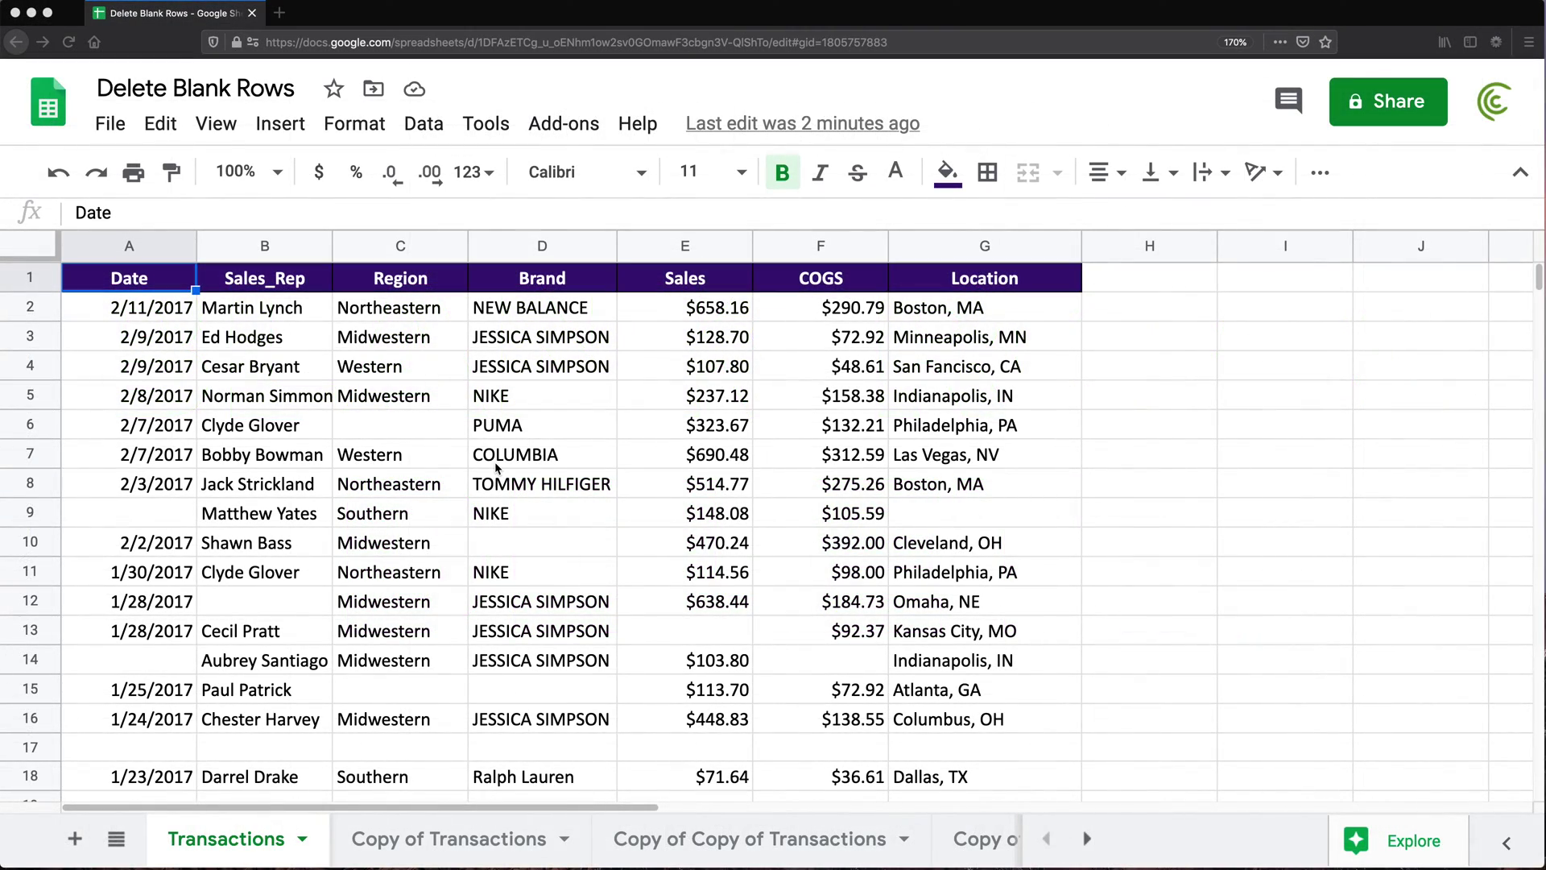
Zoom out and review the missing values and blank rows, such as rows 6, 9, 12 and 17
key(super+minus)
key(super+minus)
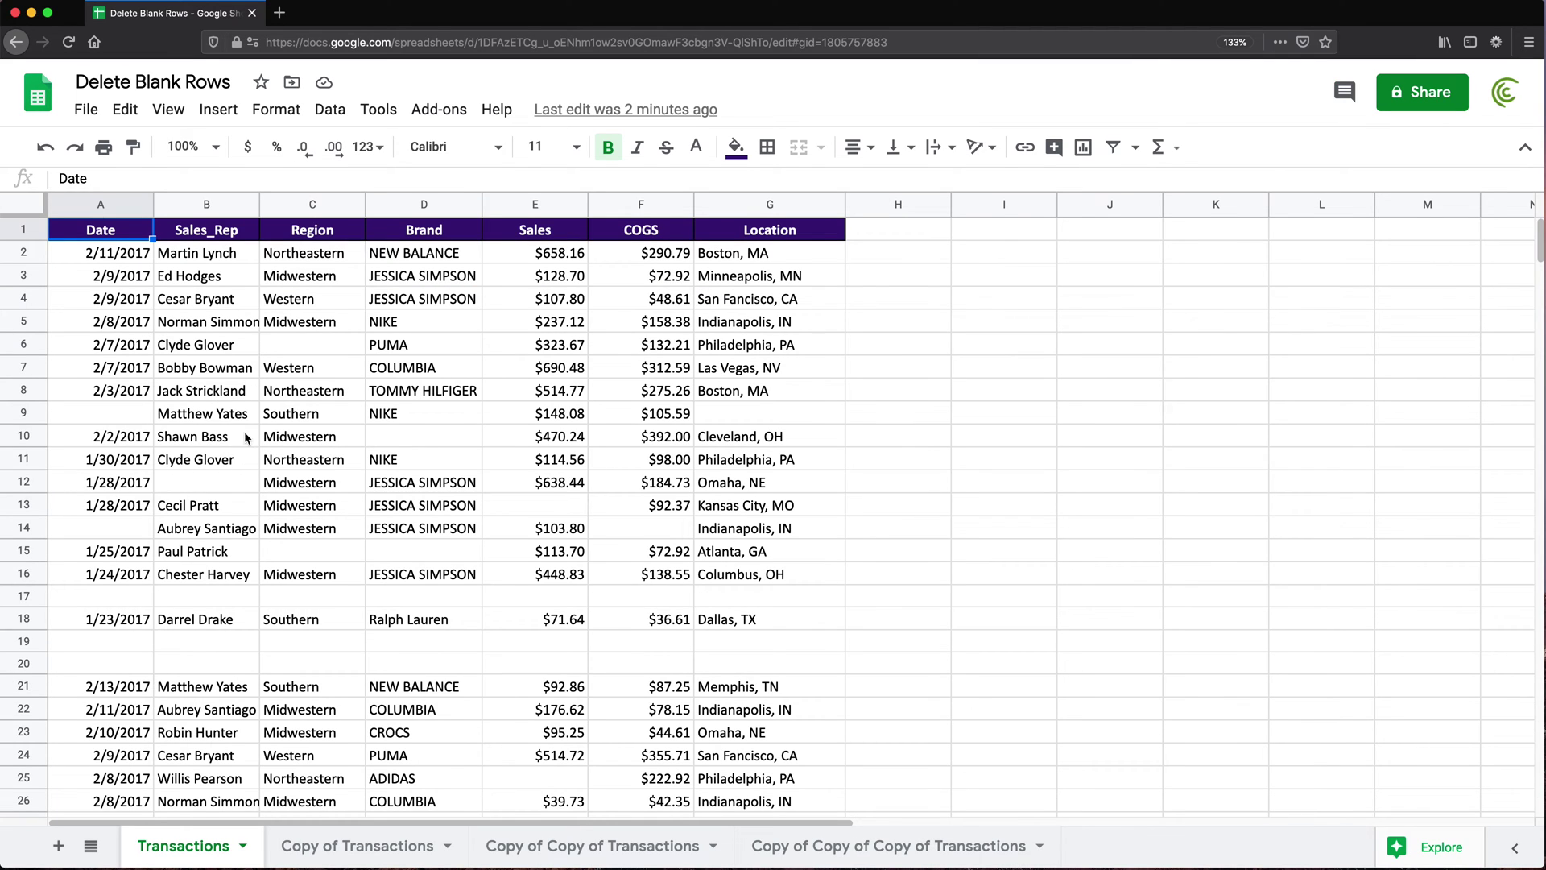
click(128, 415)
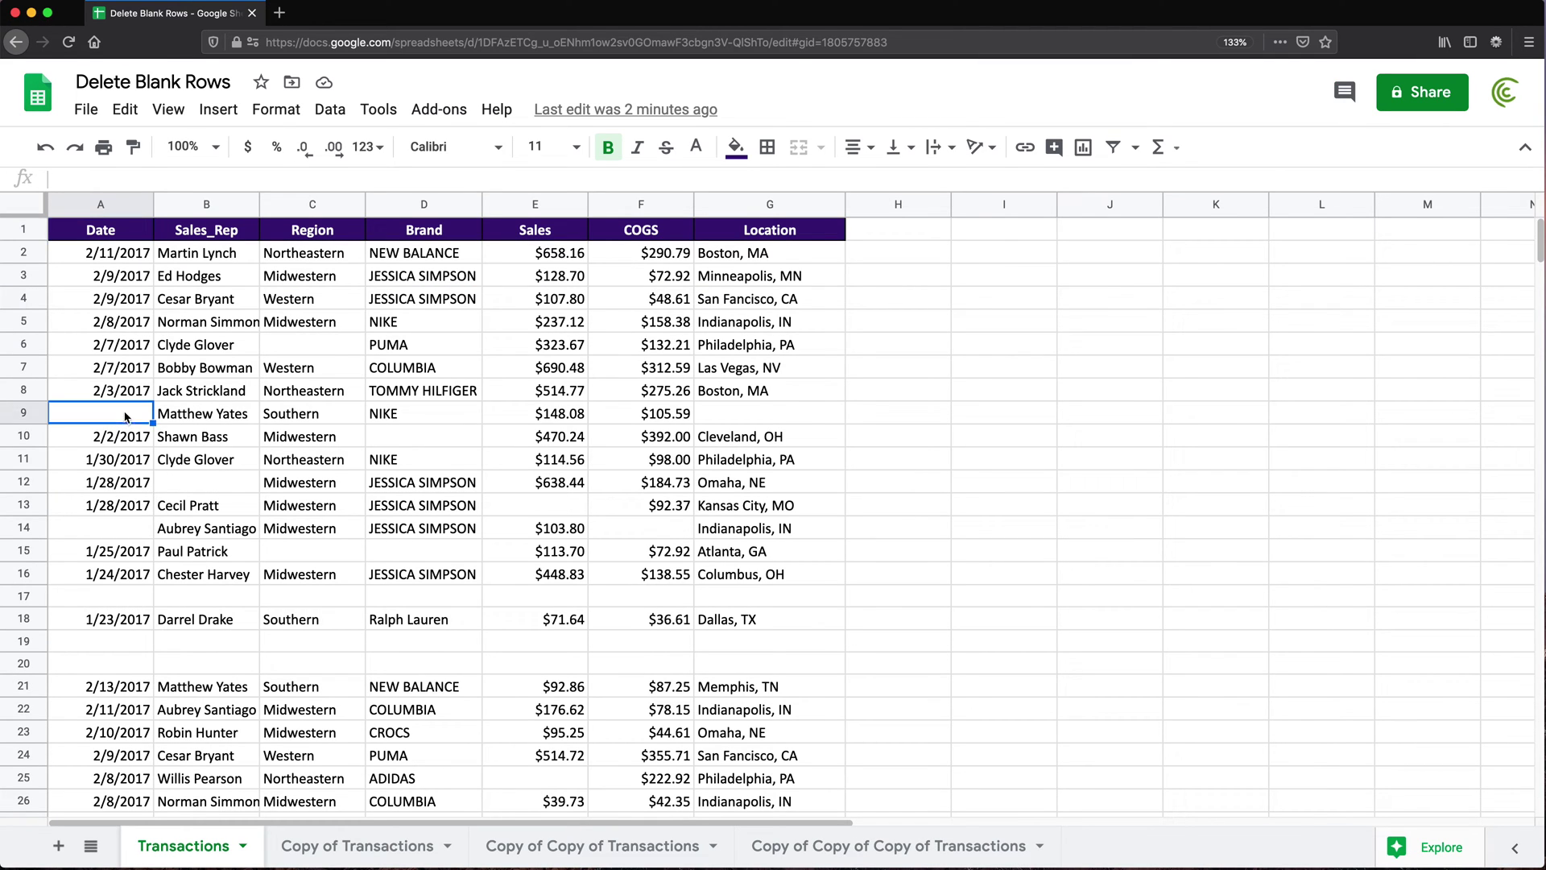
click(215, 482)
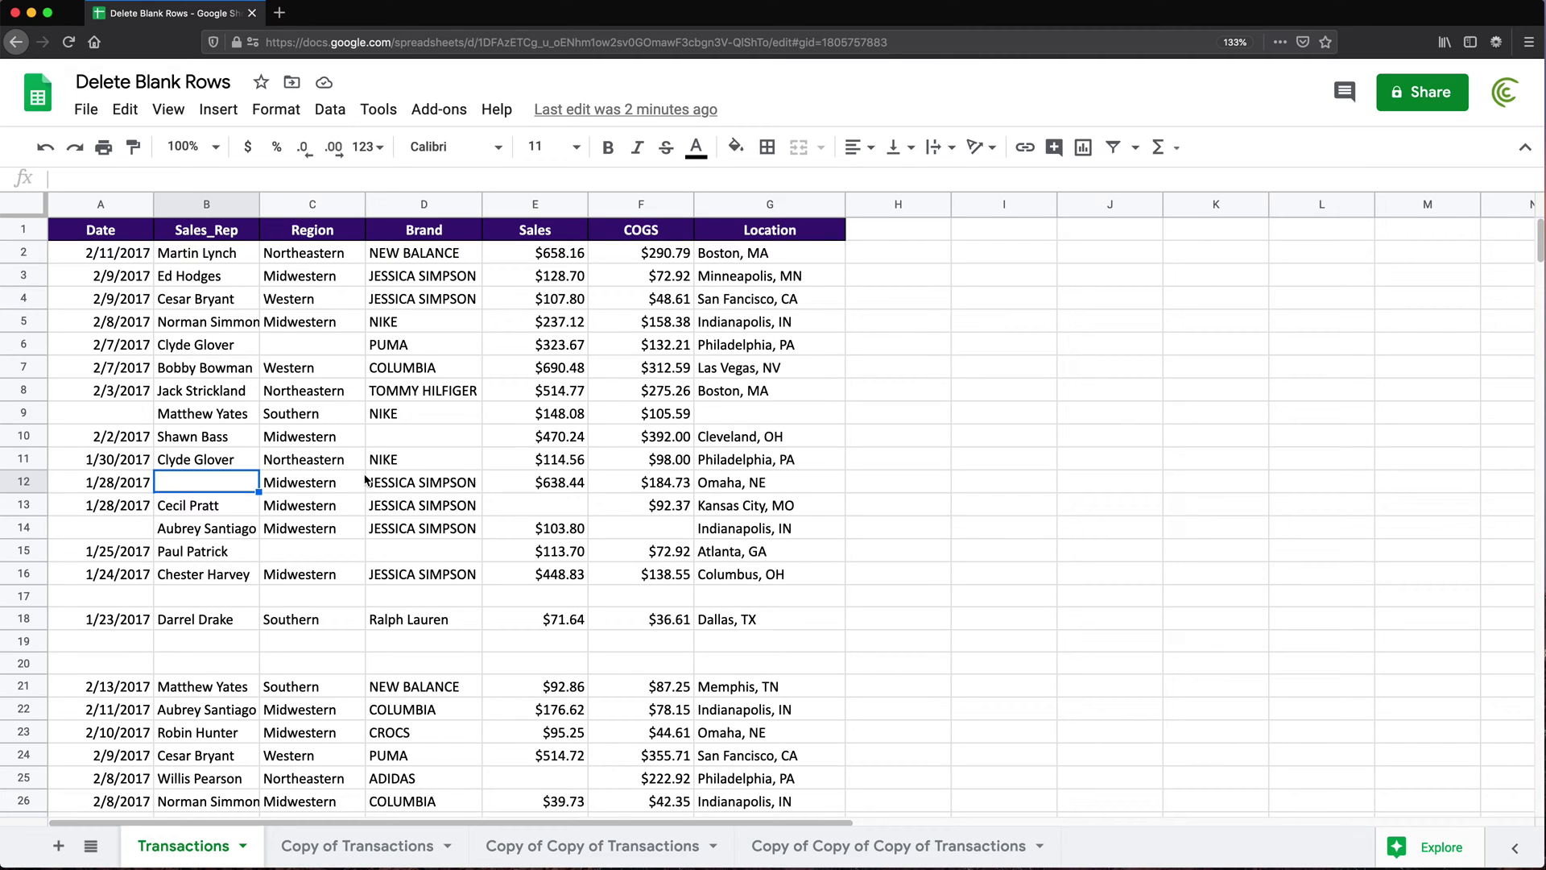
key(Down)
key(Down)
drag(94, 600, 722, 598)
drag(80, 646, 837, 664)
scroll(582, 597, down, 5)
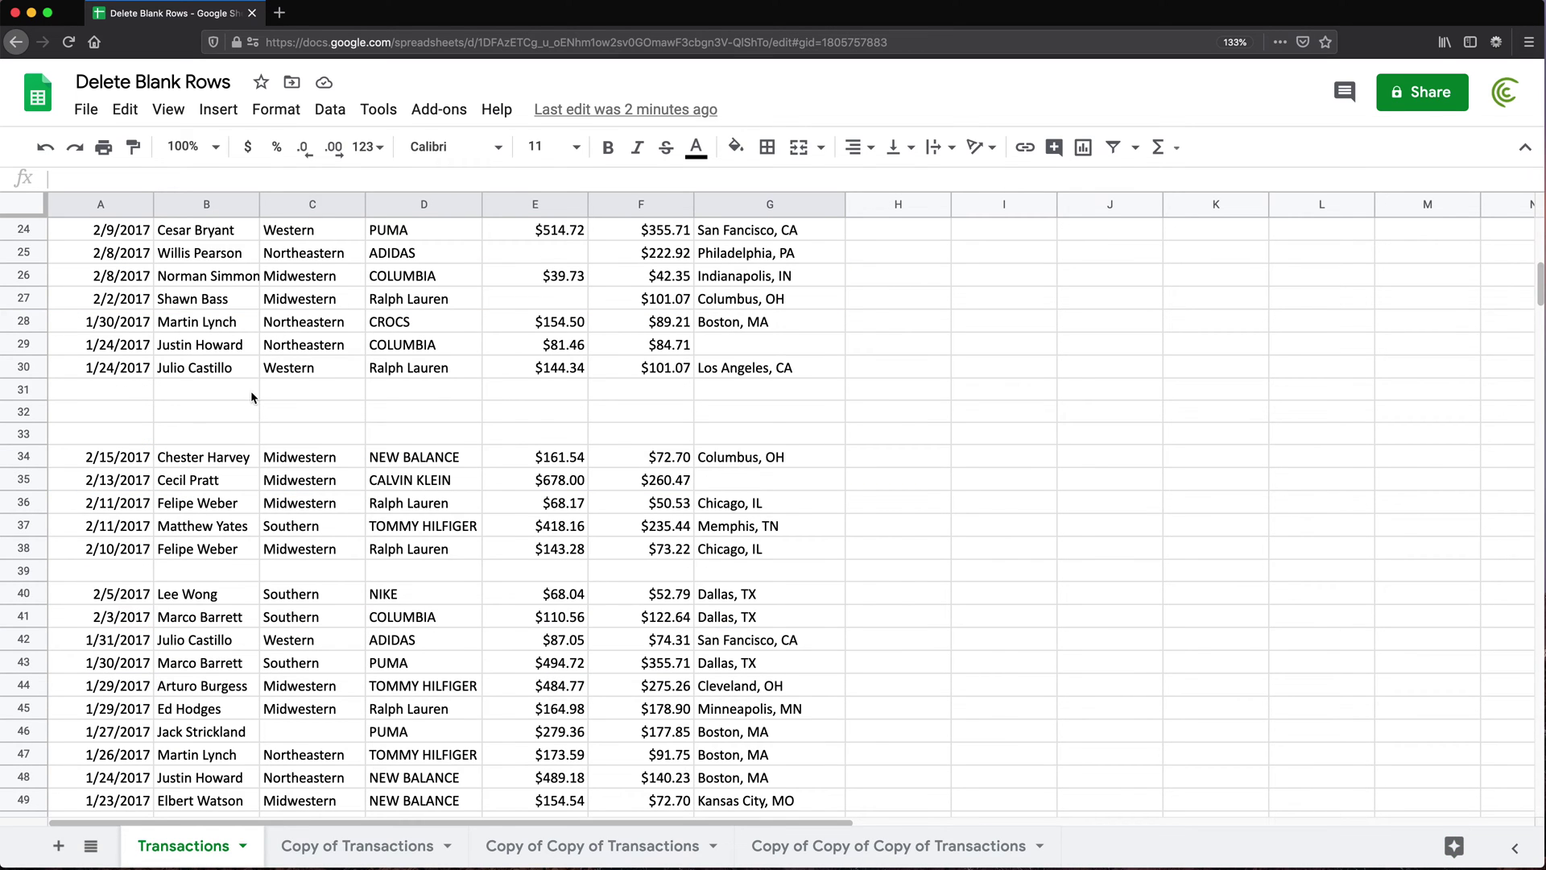
scroll(538, 517, down, 2)
scroll(414, 451, up, 10)
click(350, 355)
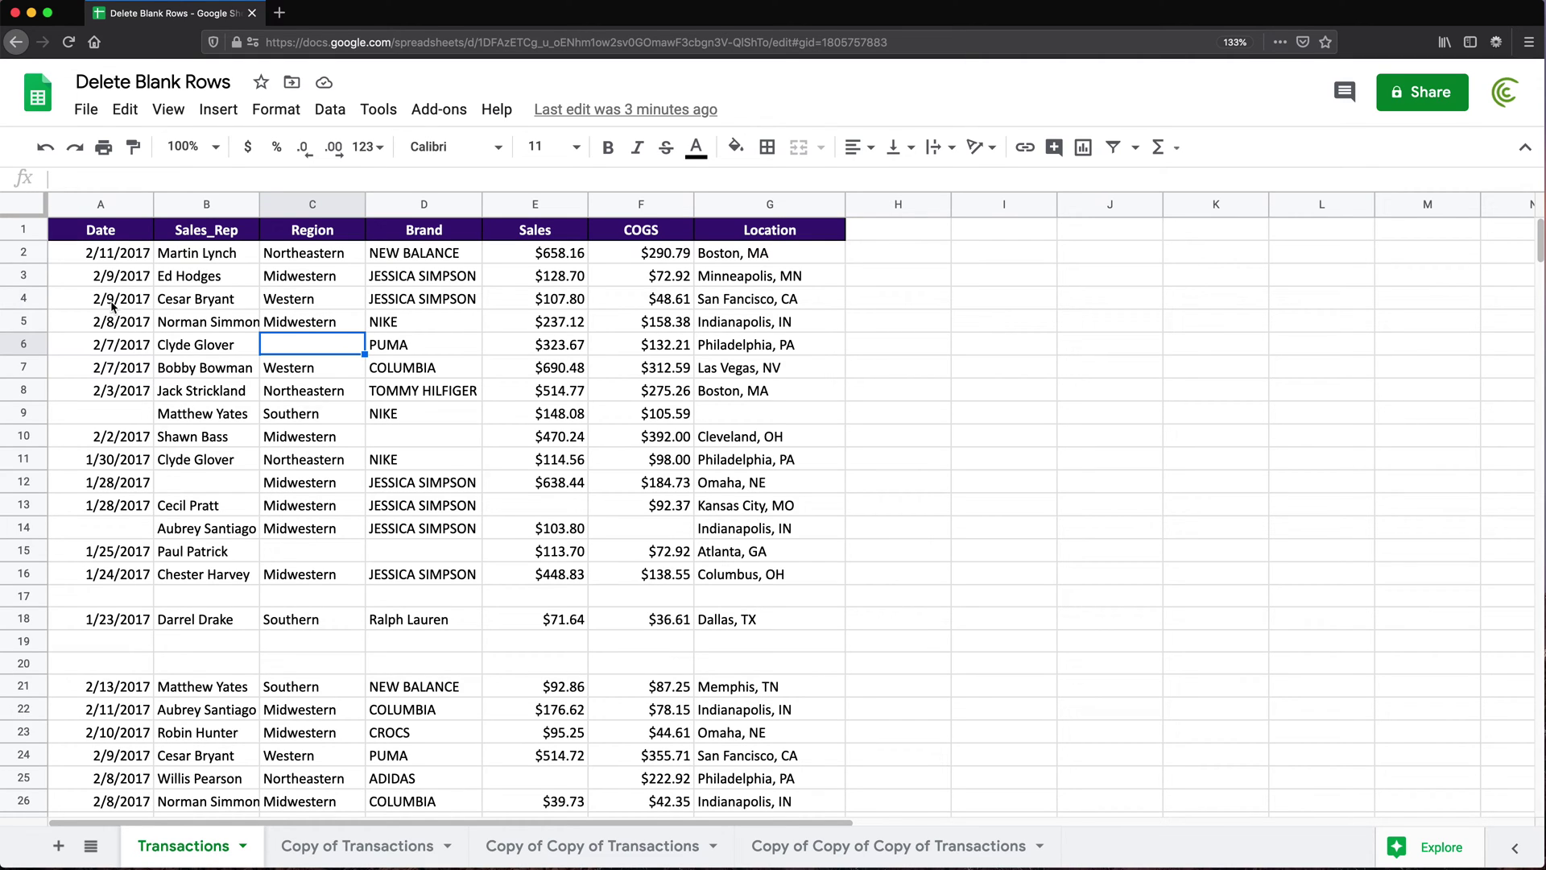
drag(123, 258, 765, 254)
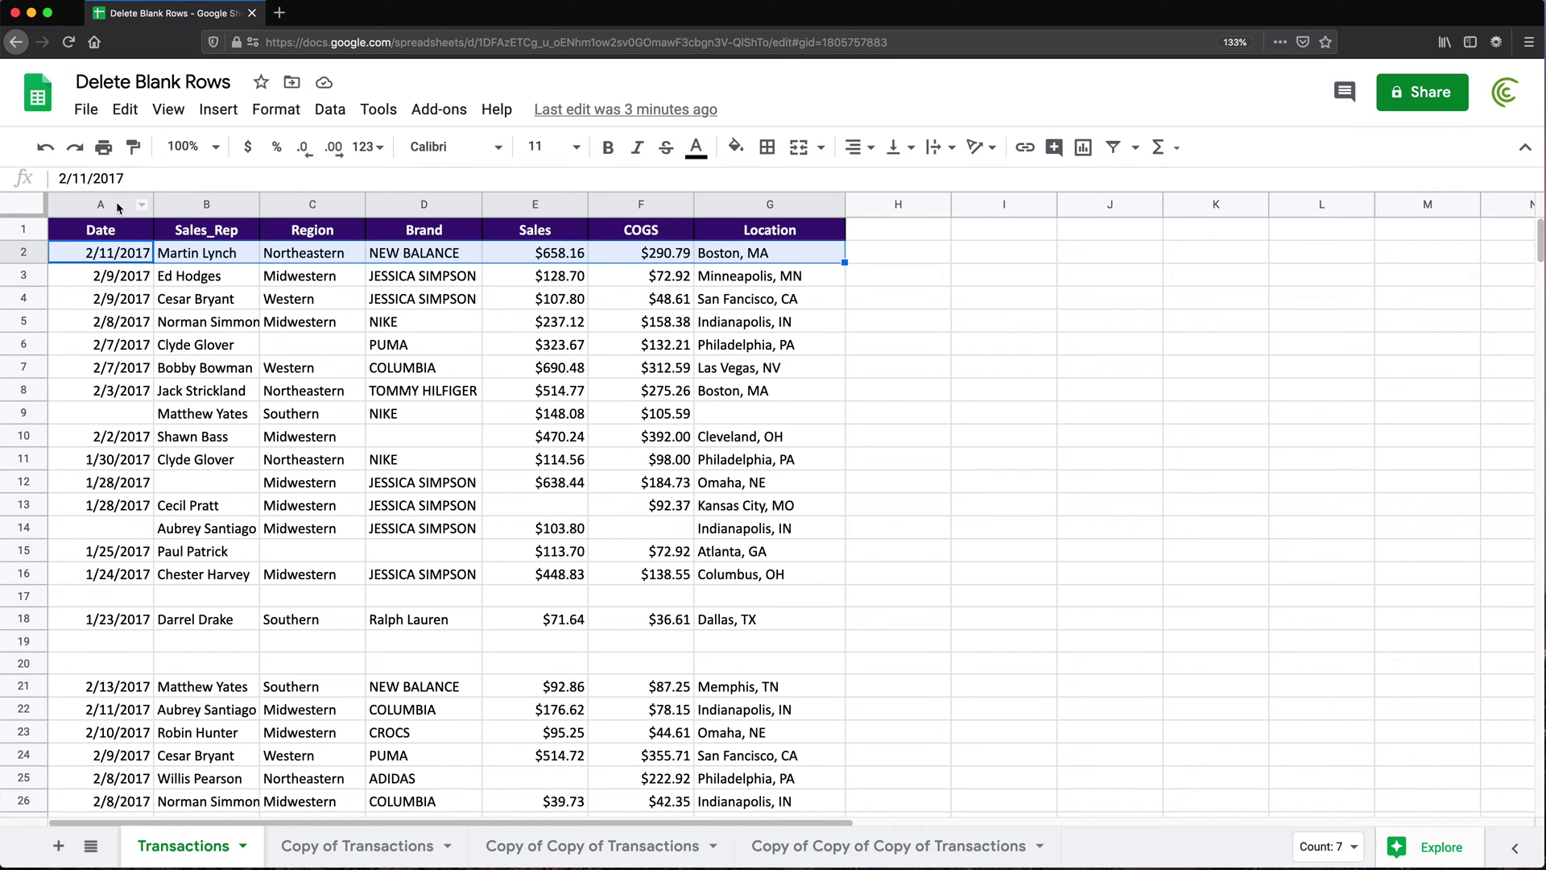
Select the full columns A through G that hold the transactions
drag(103, 208, 778, 217)
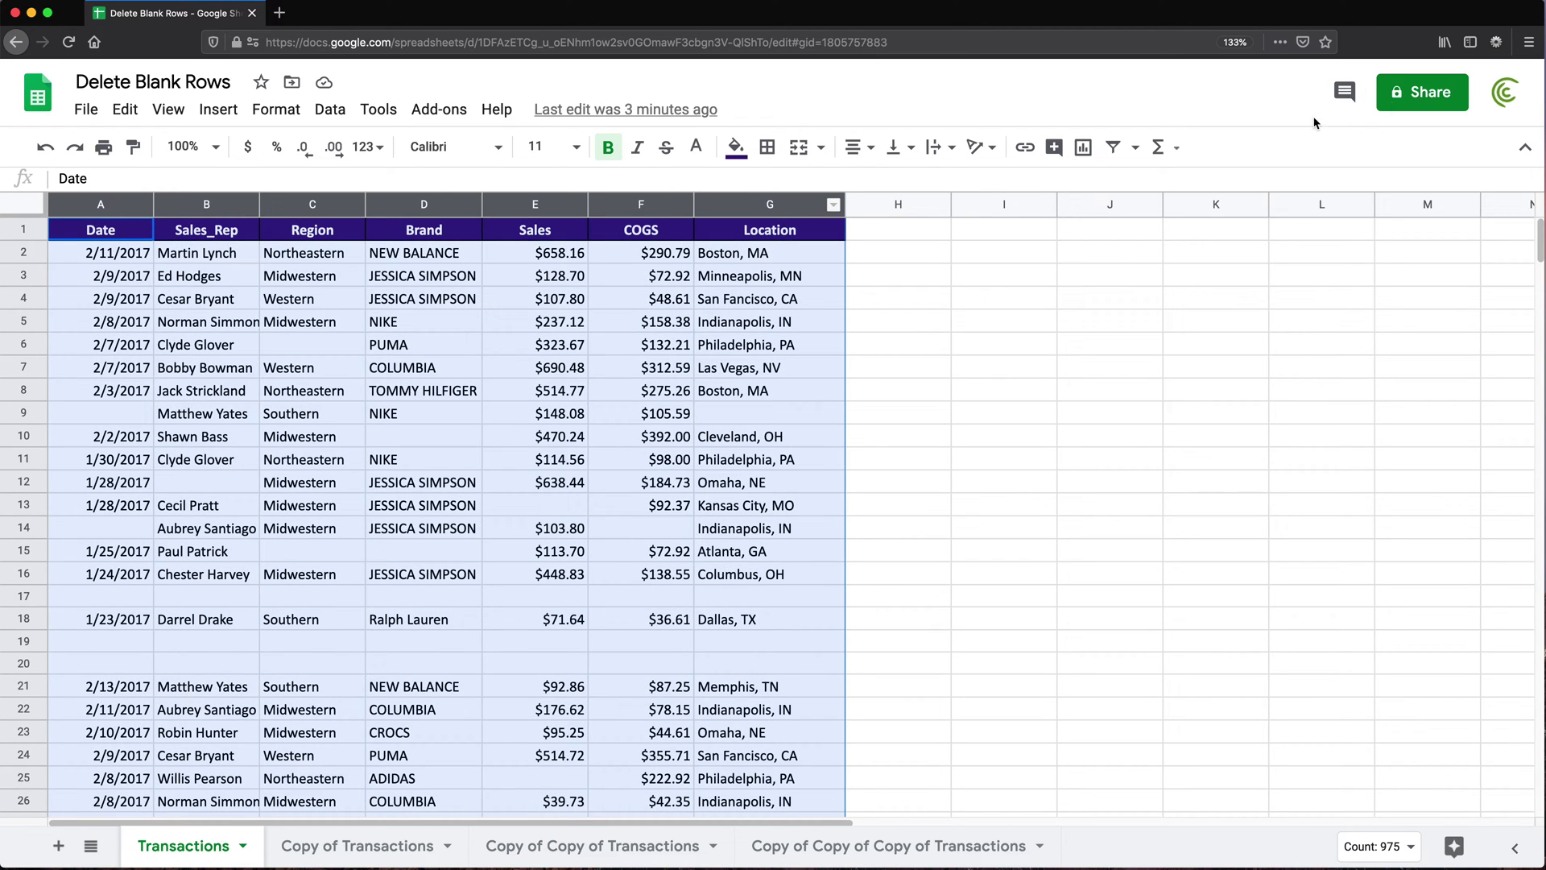
drag(1539, 256, 1532, 604)
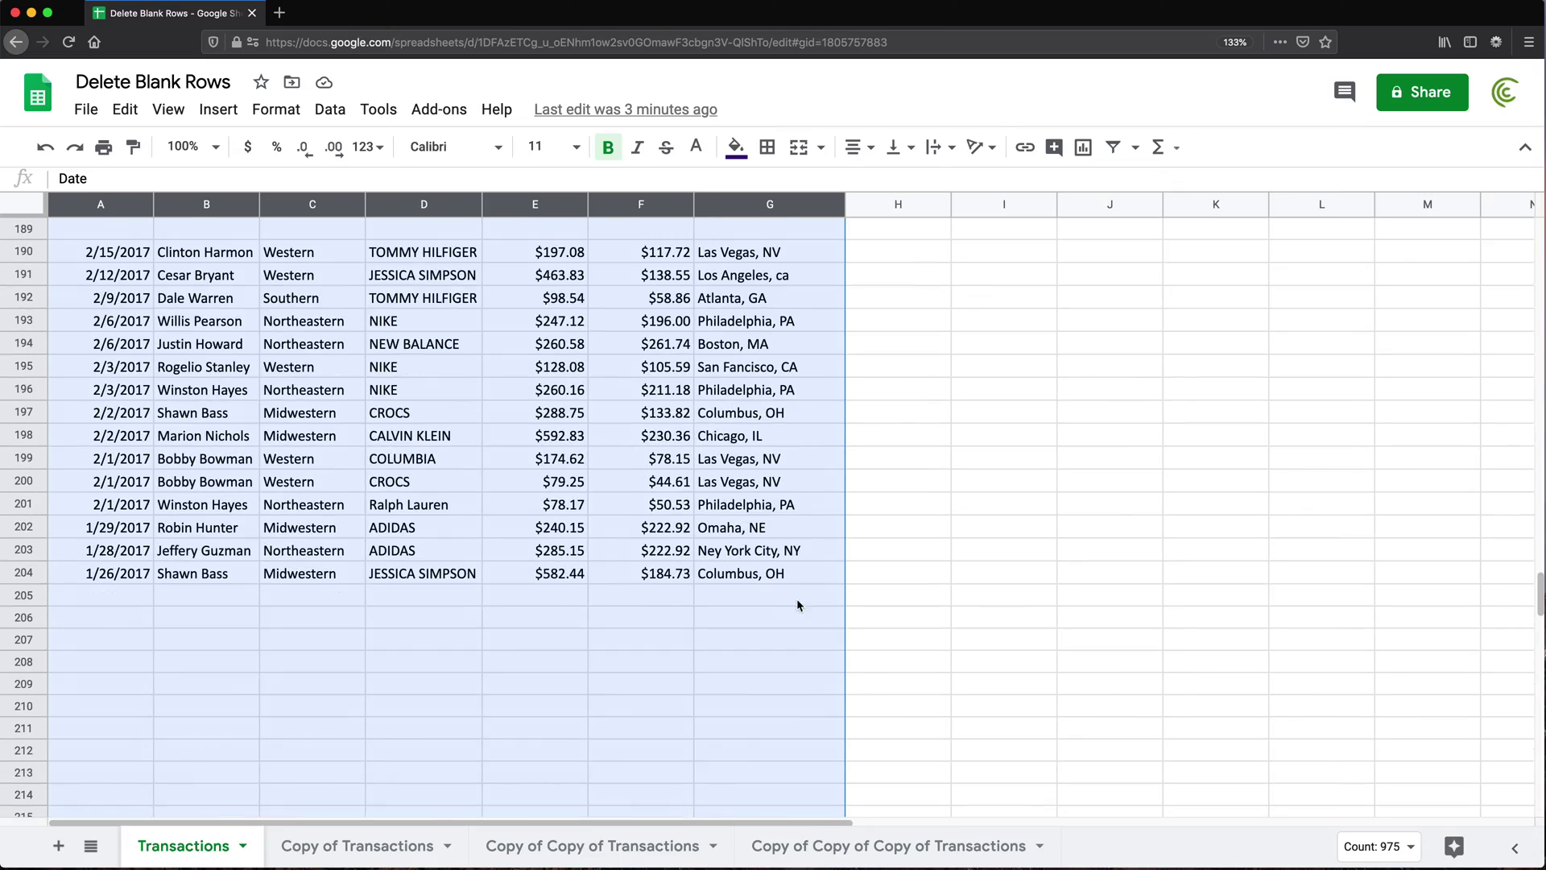
drag(797, 573, 407, 357)
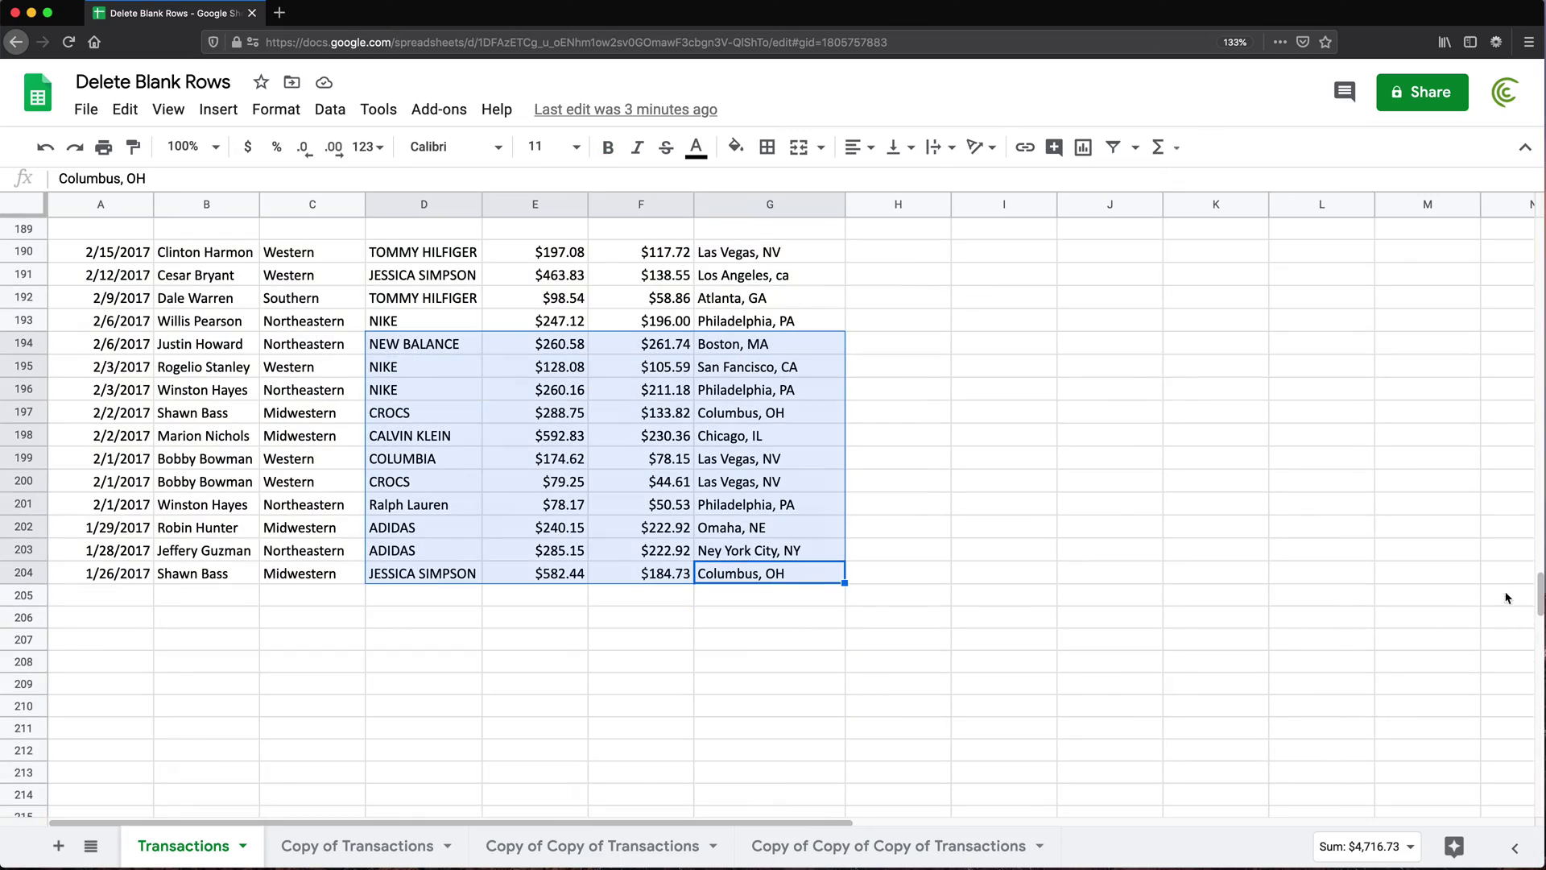
drag(1539, 600, 1537, 233)
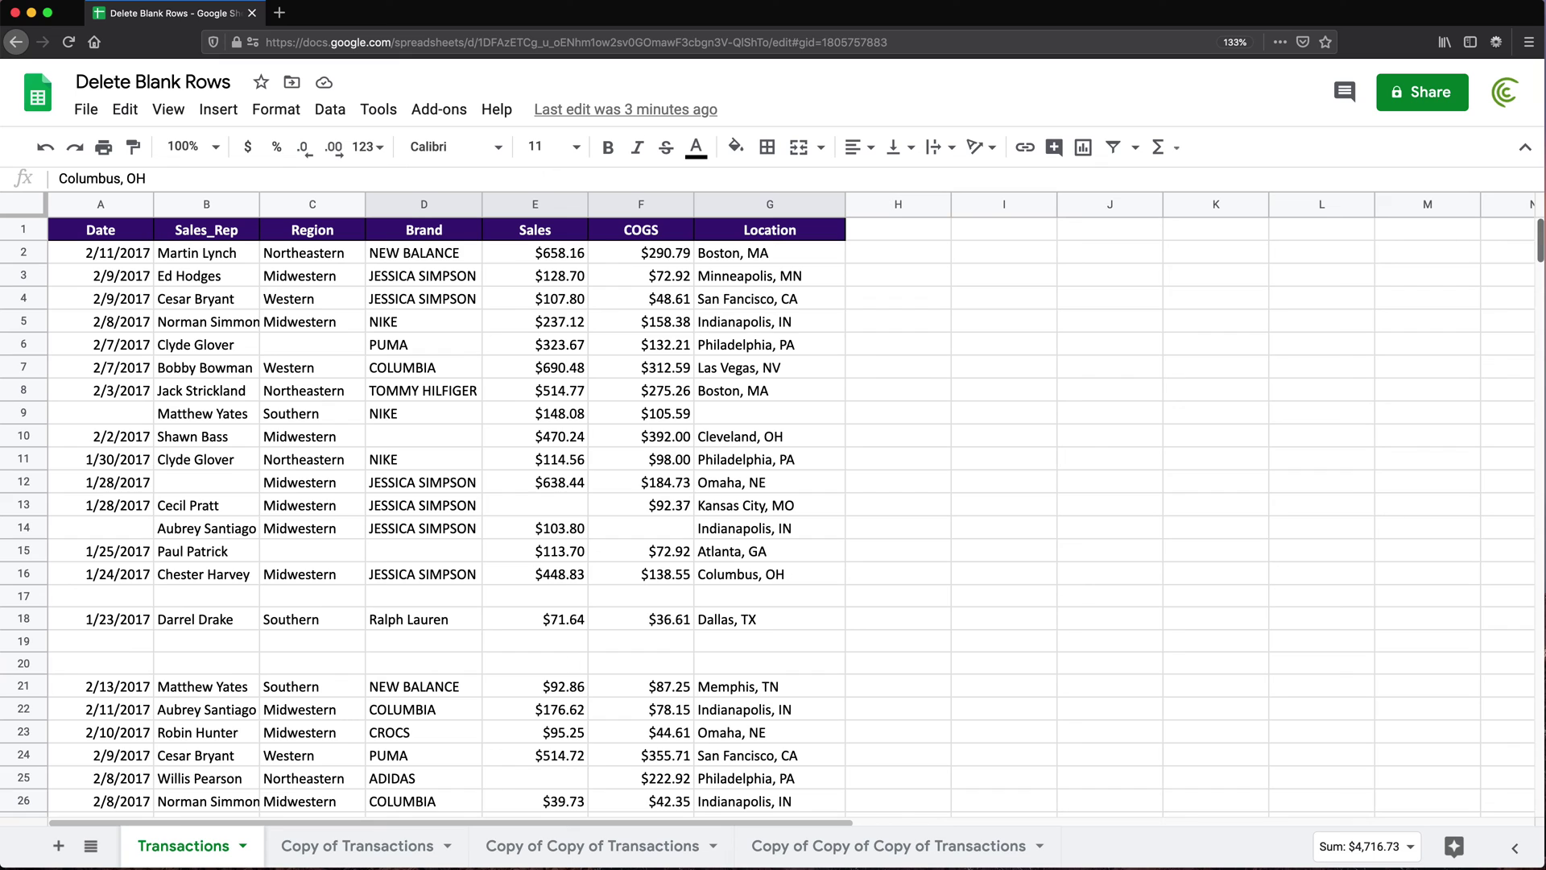
click(306, 367)
drag(98, 208, 713, 211)
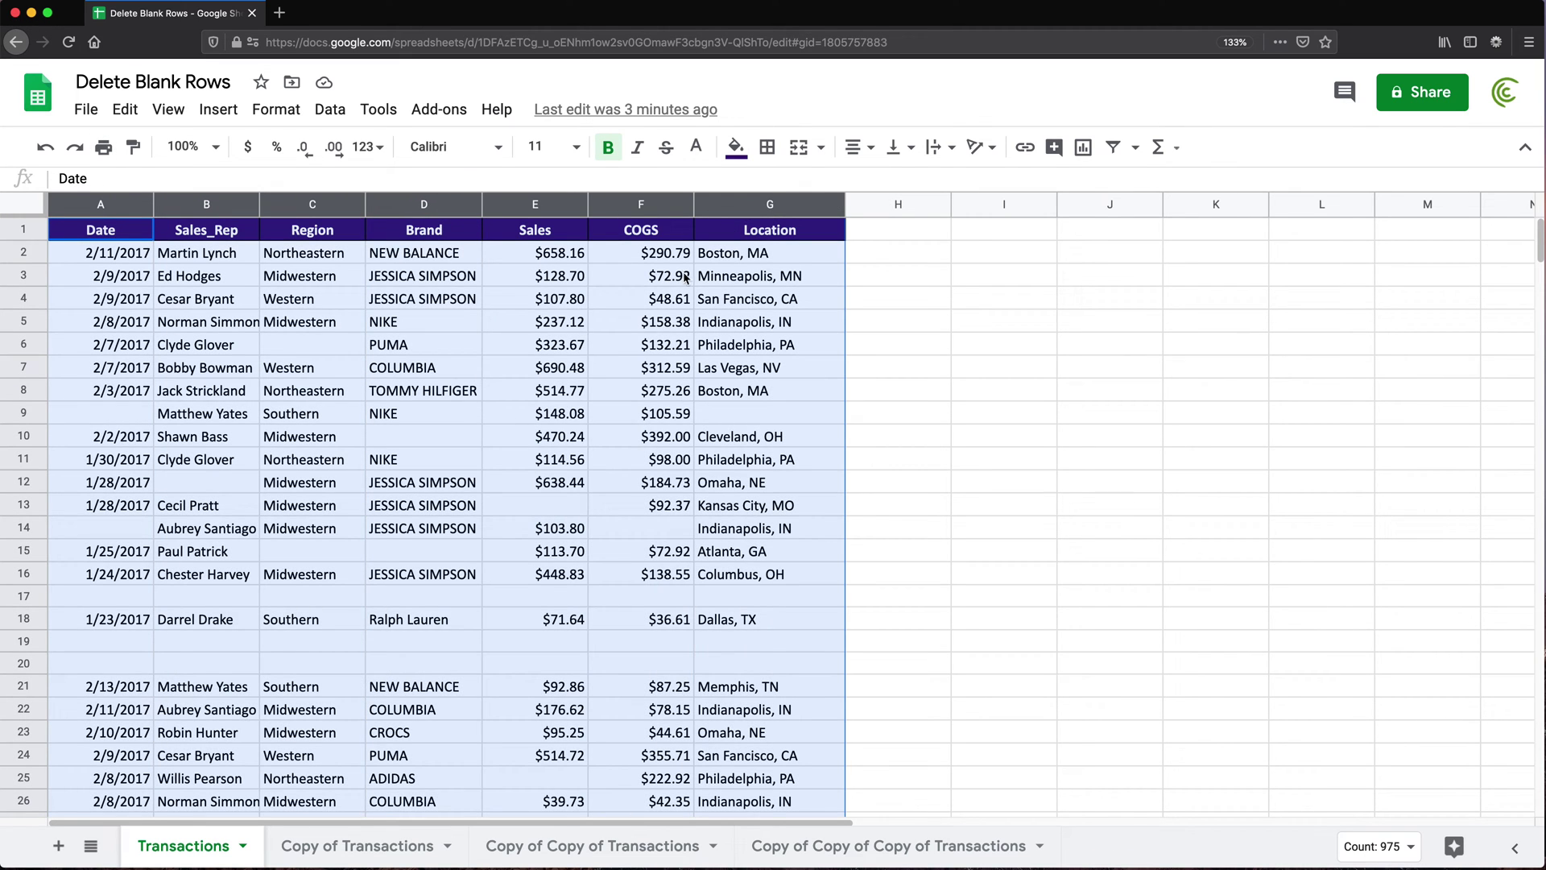
Sort range A:G, with a header row, by Date, then Sales, then Location
click(332, 111)
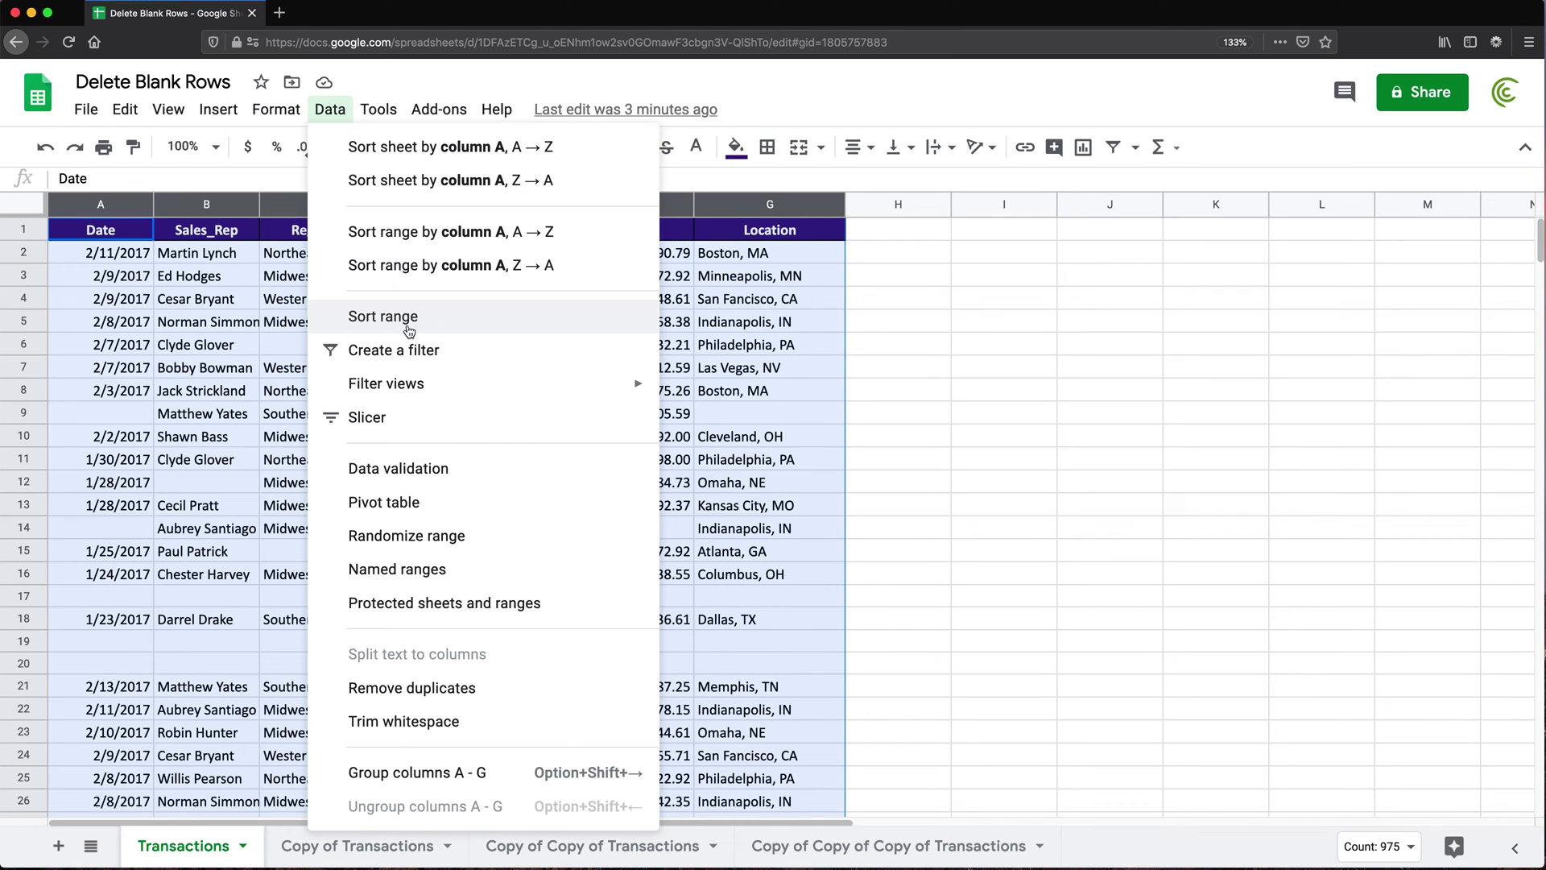
click(383, 317)
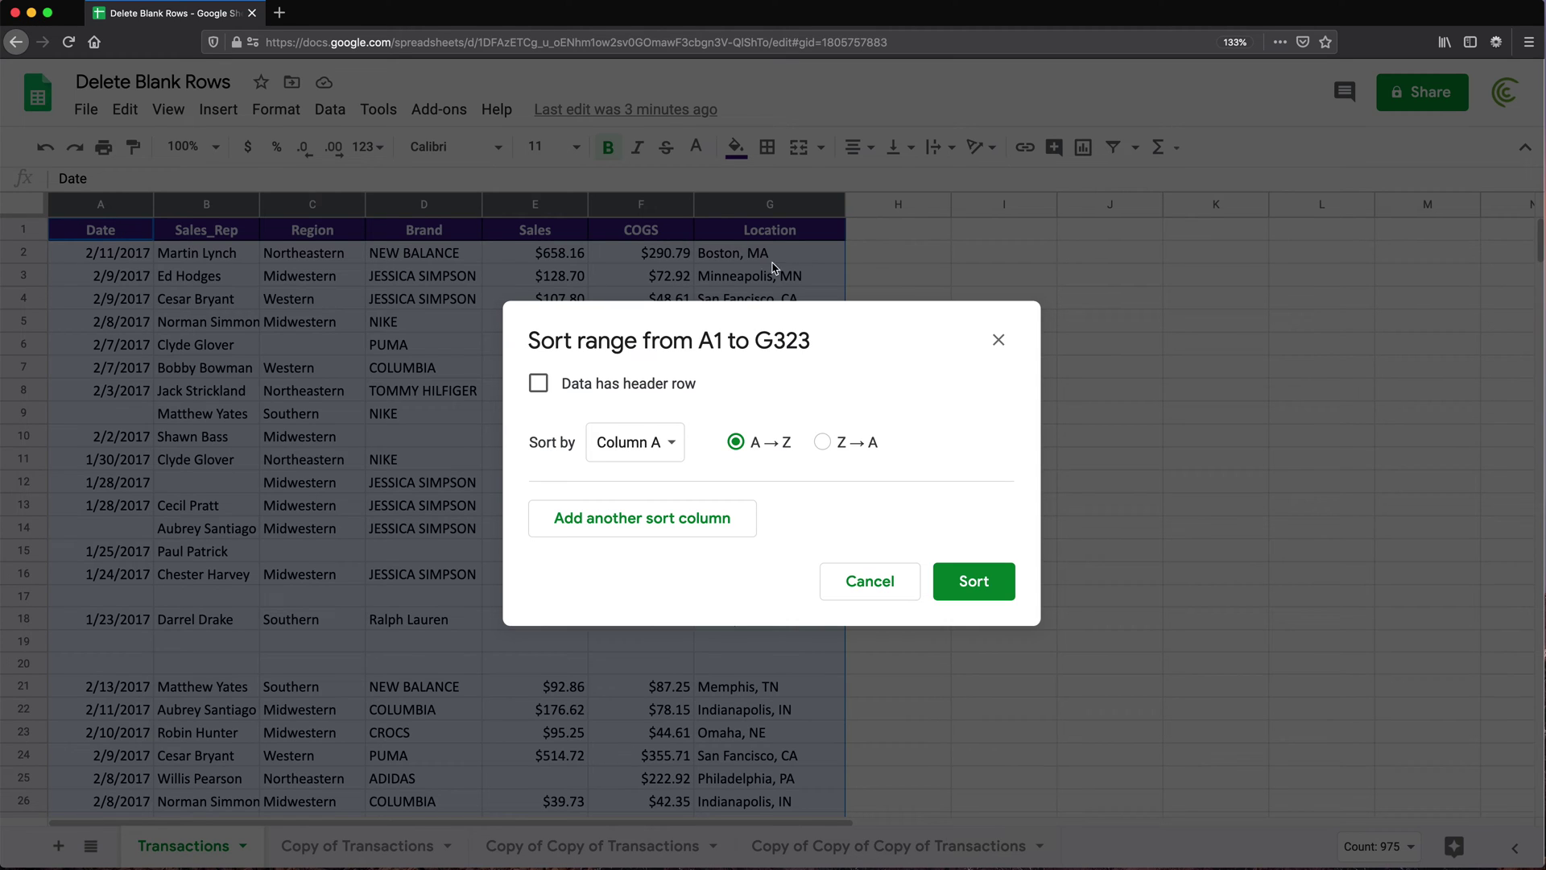
click(597, 385)
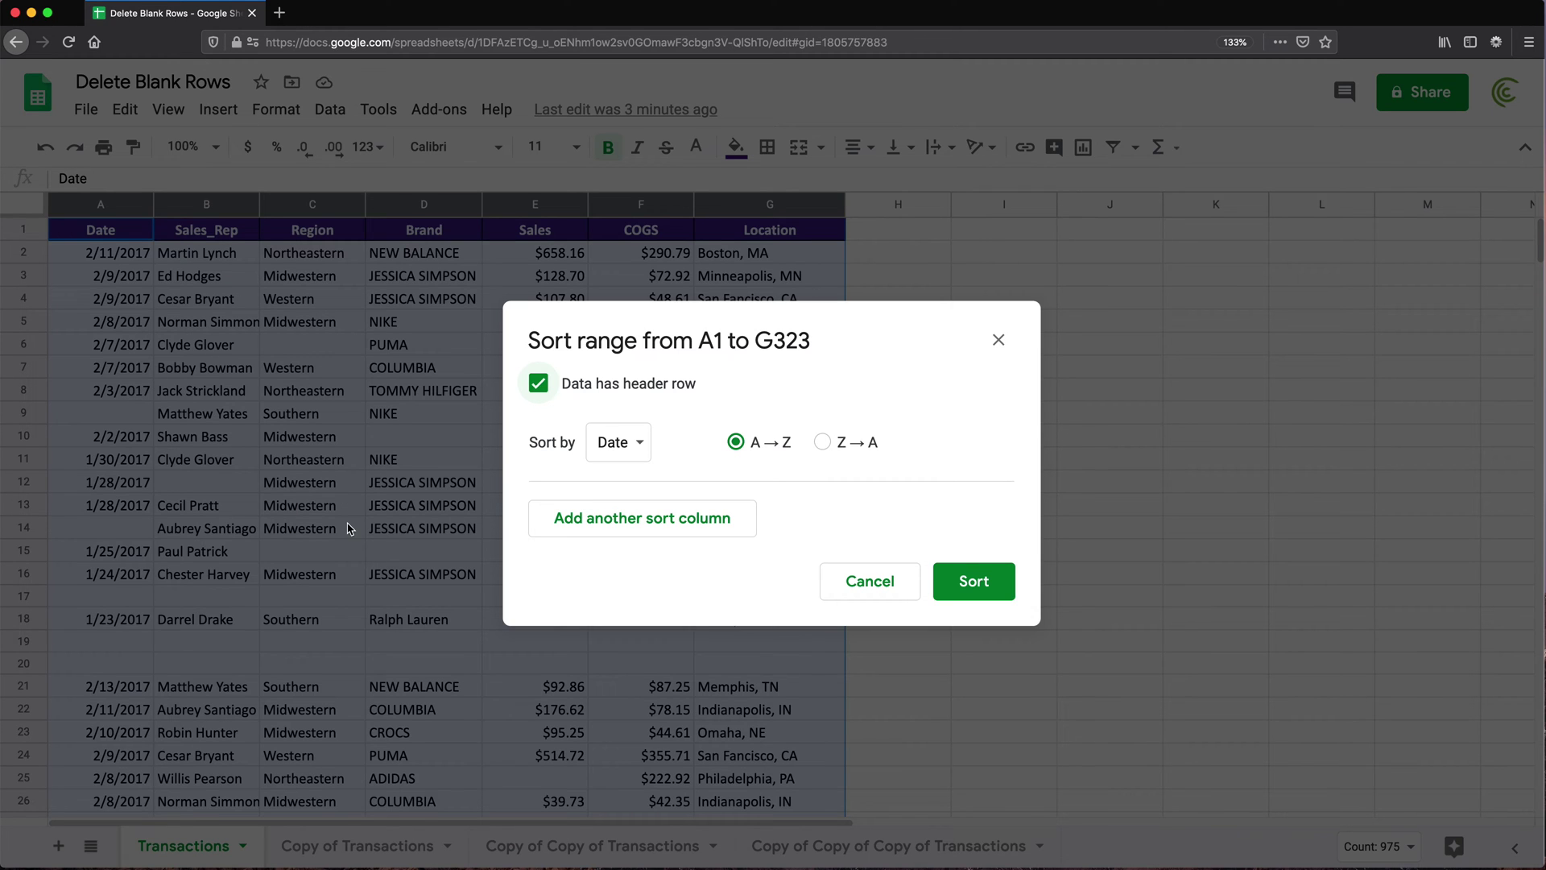
drag(626, 326, 1055, 409)
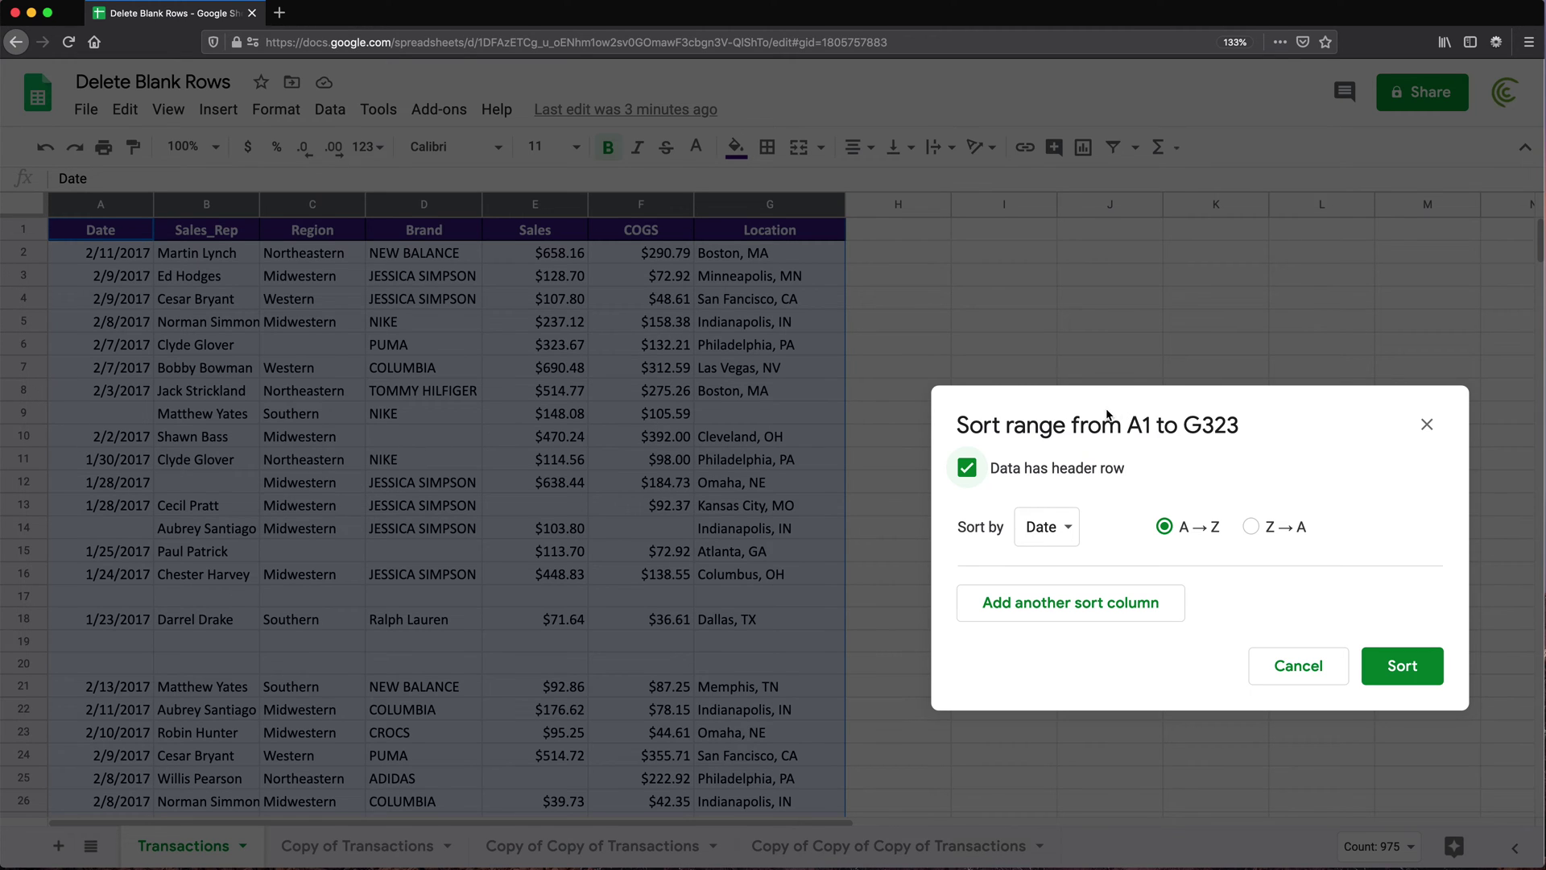
drag(1107, 415, 806, 360)
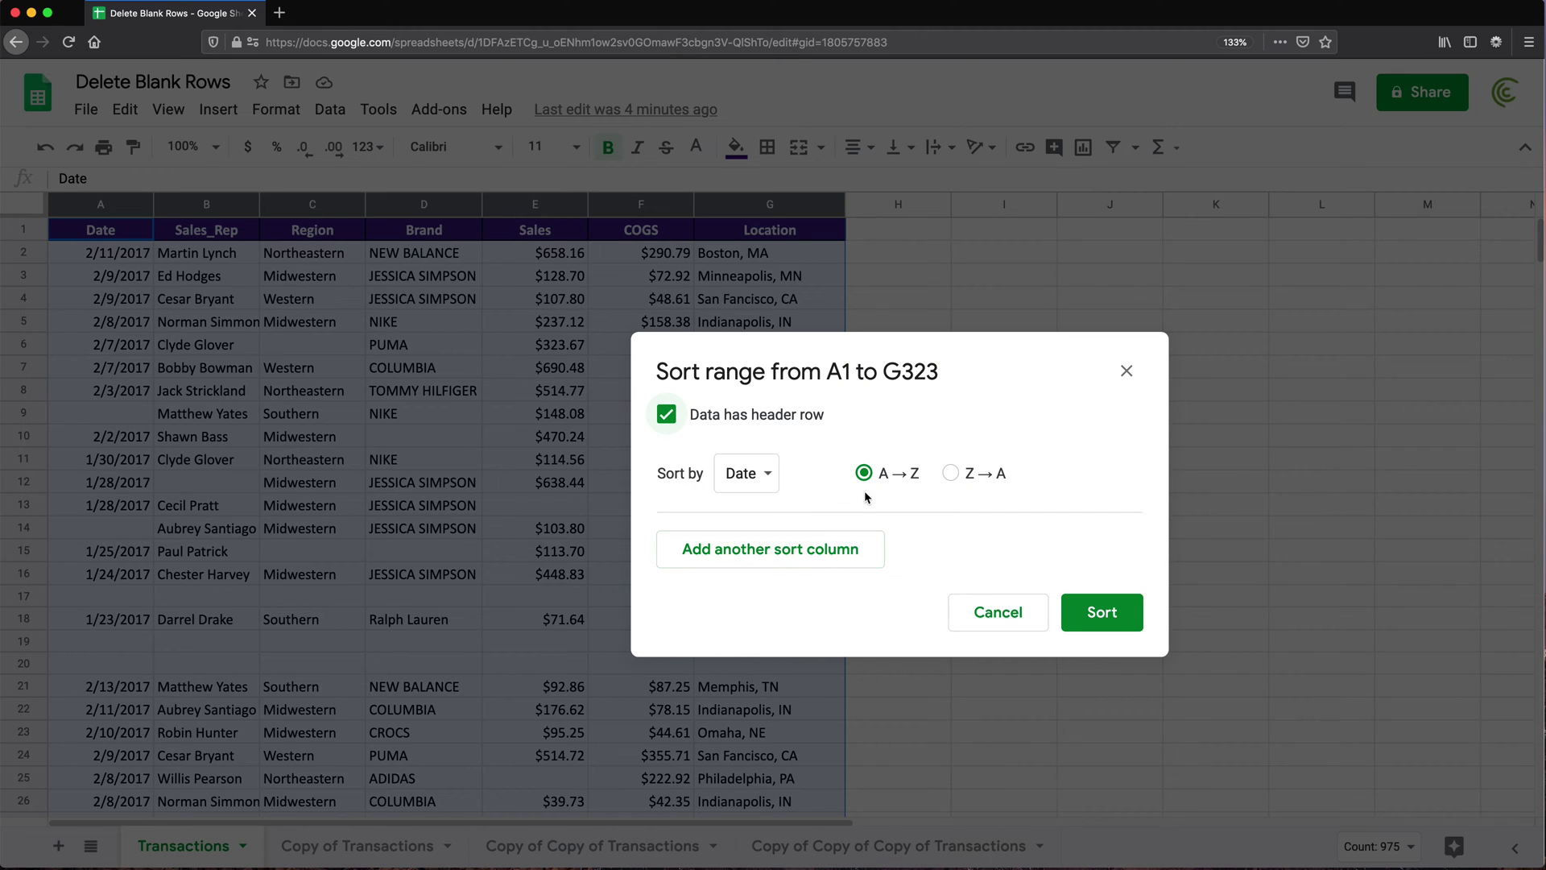
click(728, 556)
drag(755, 344, 1055, 327)
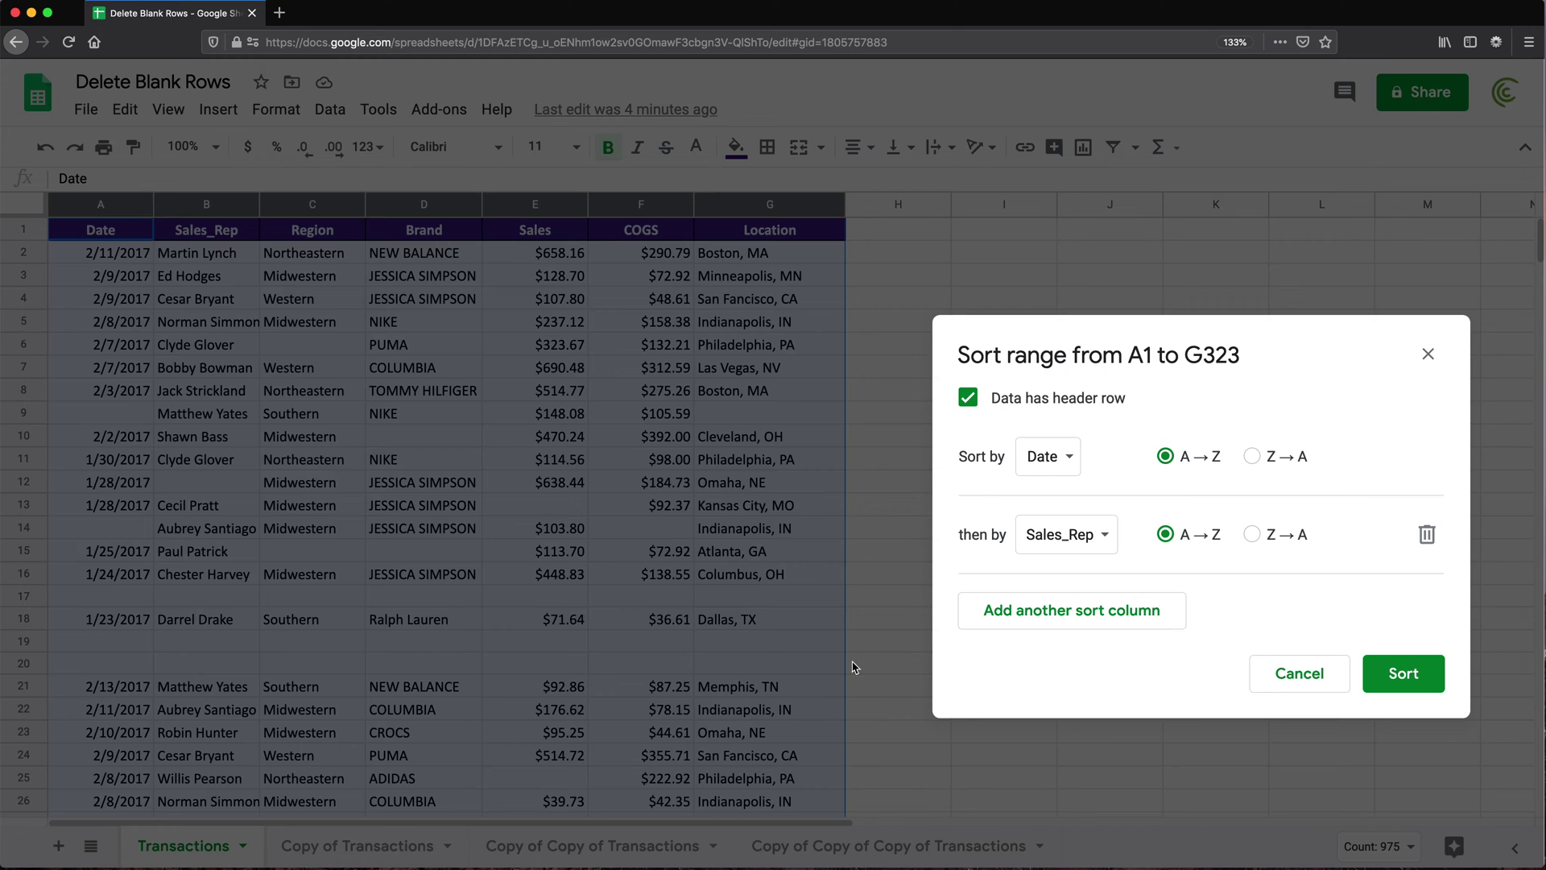
click(1088, 545)
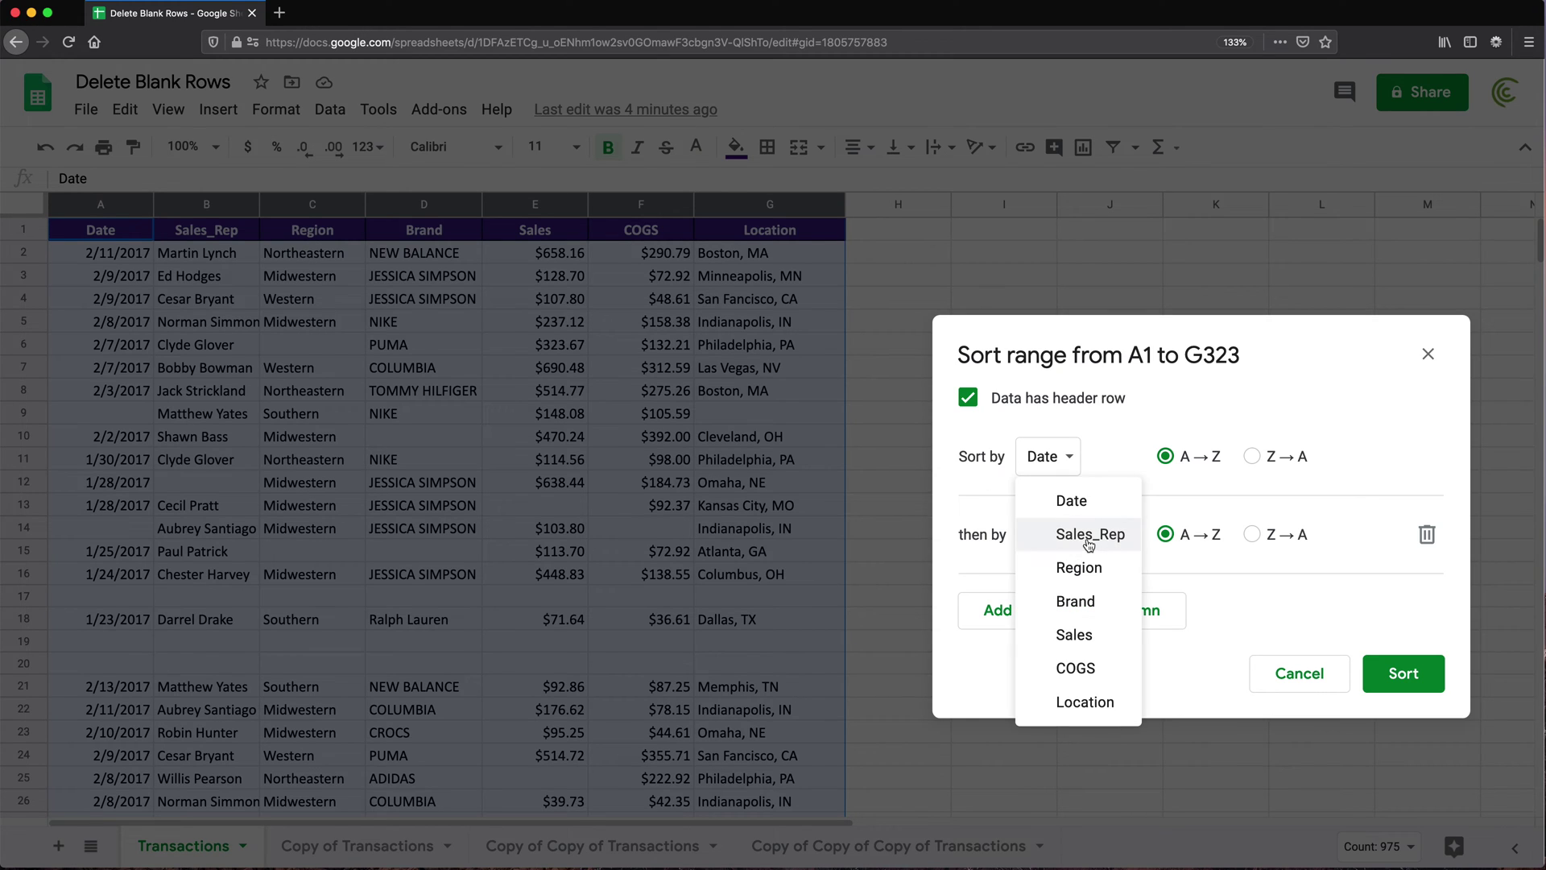
click(1086, 645)
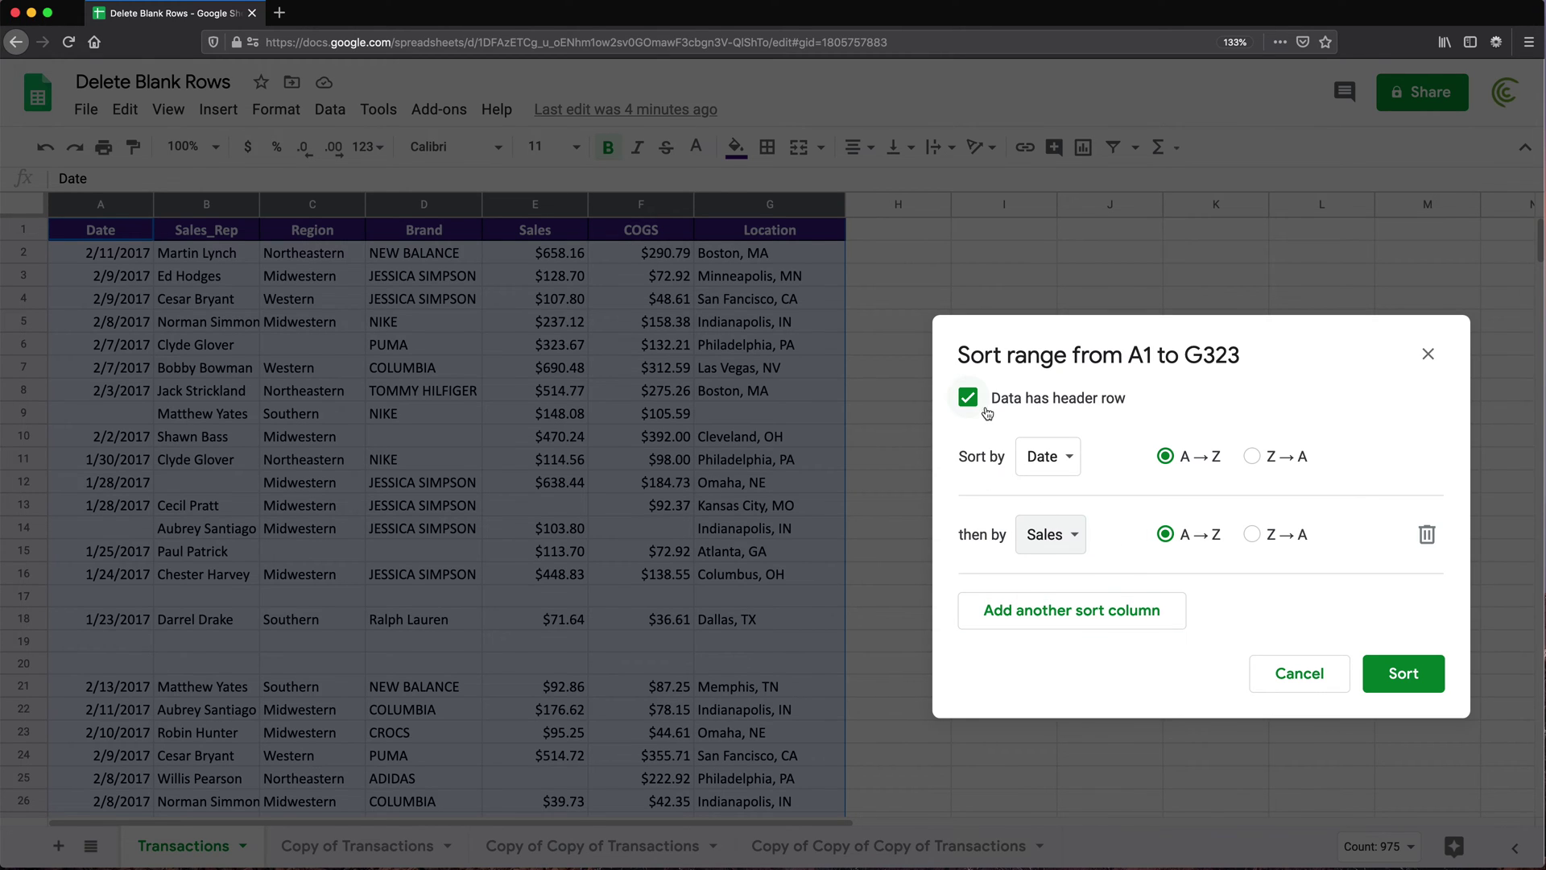
click(1013, 621)
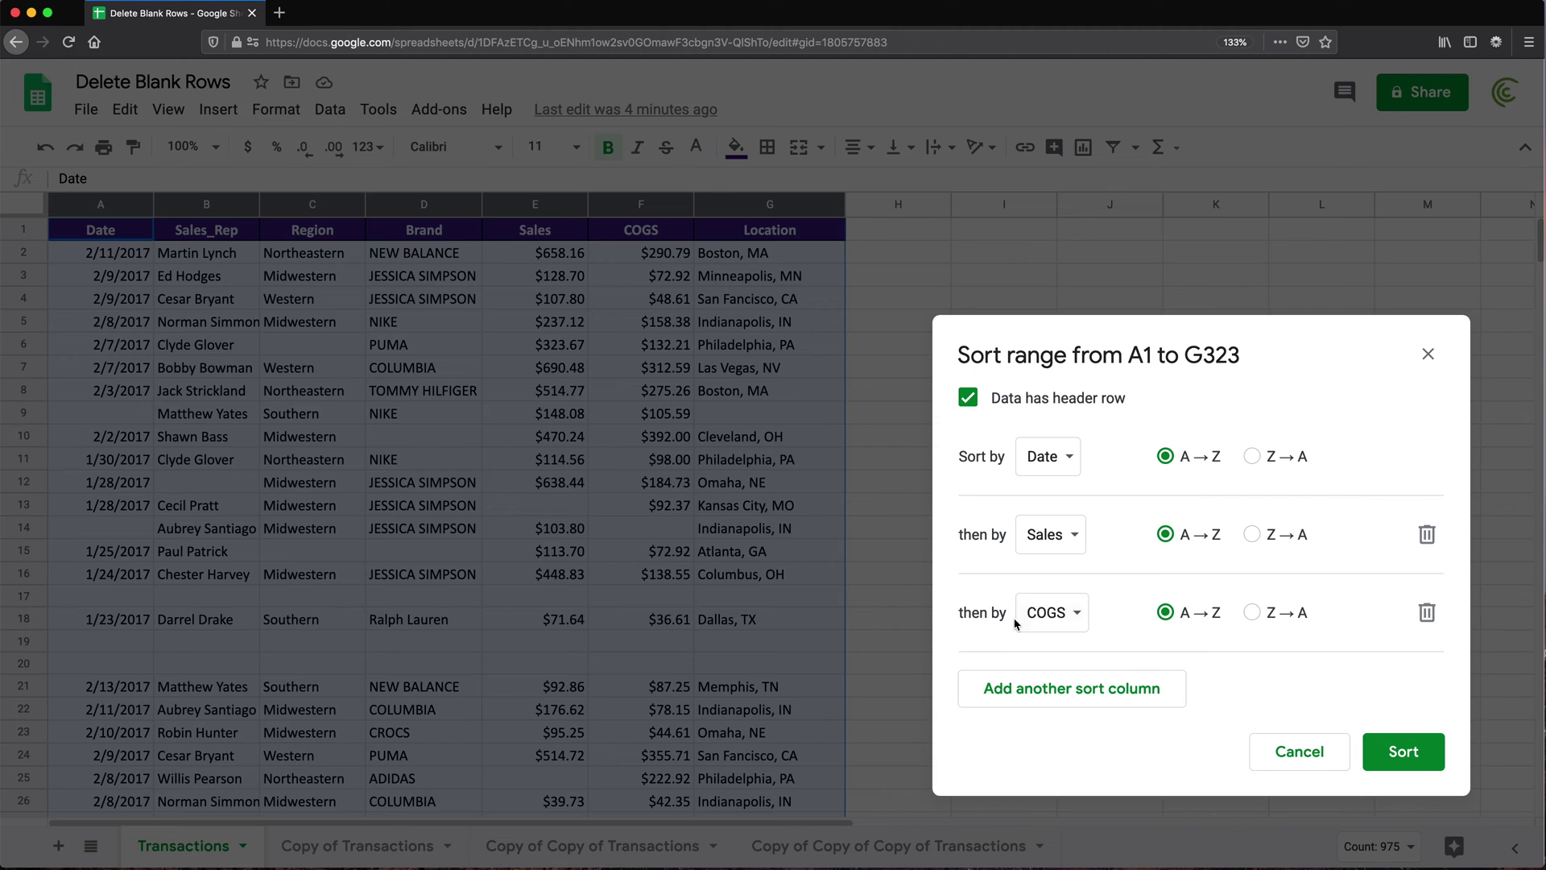
click(1055, 614)
click(1079, 653)
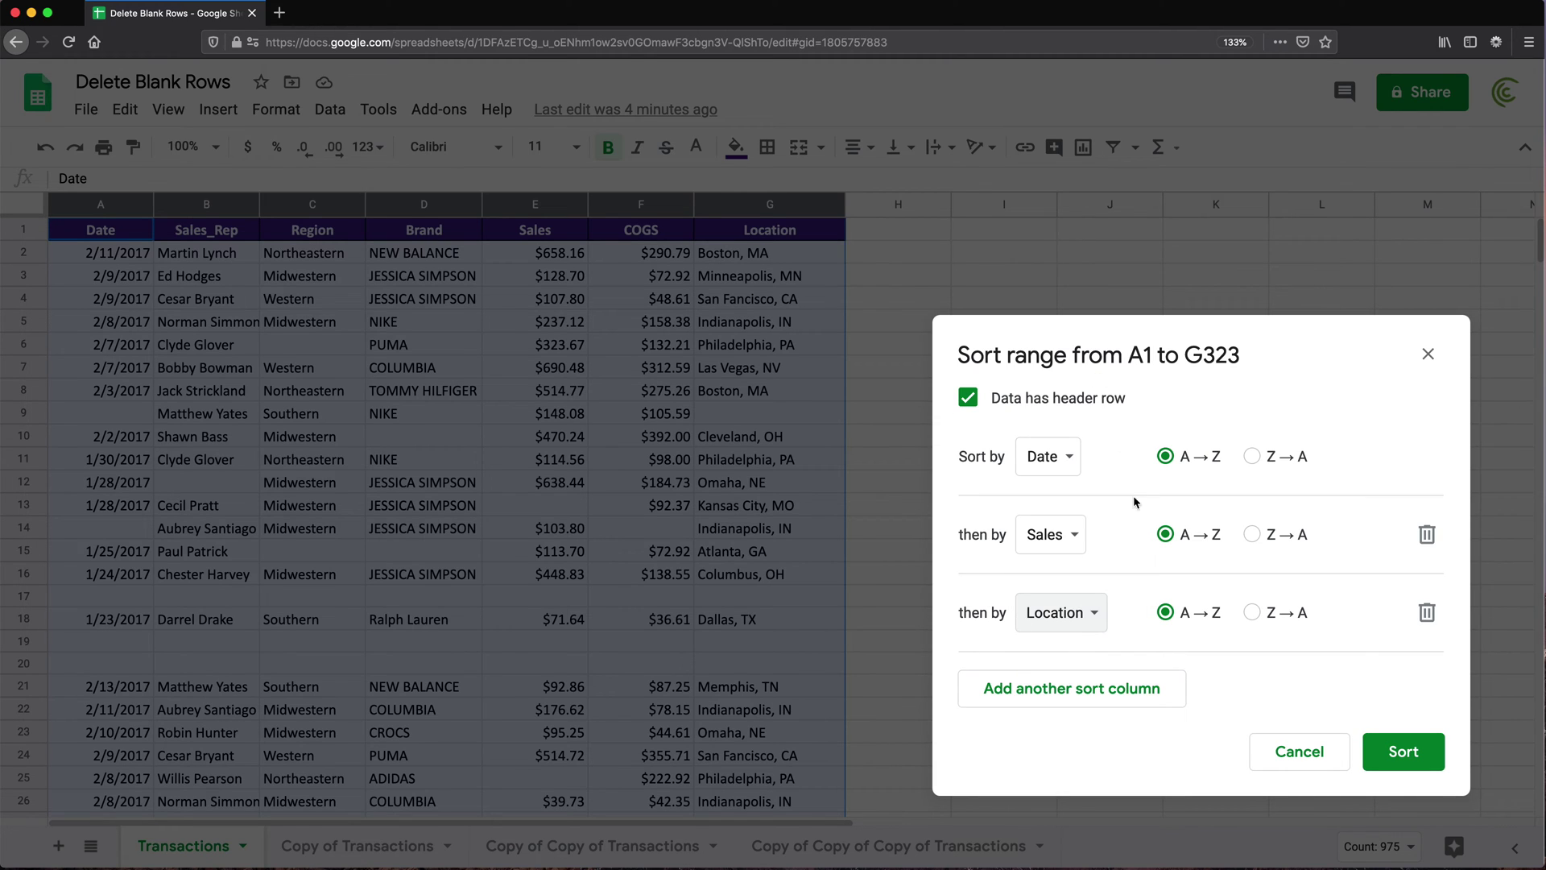
click(1403, 753)
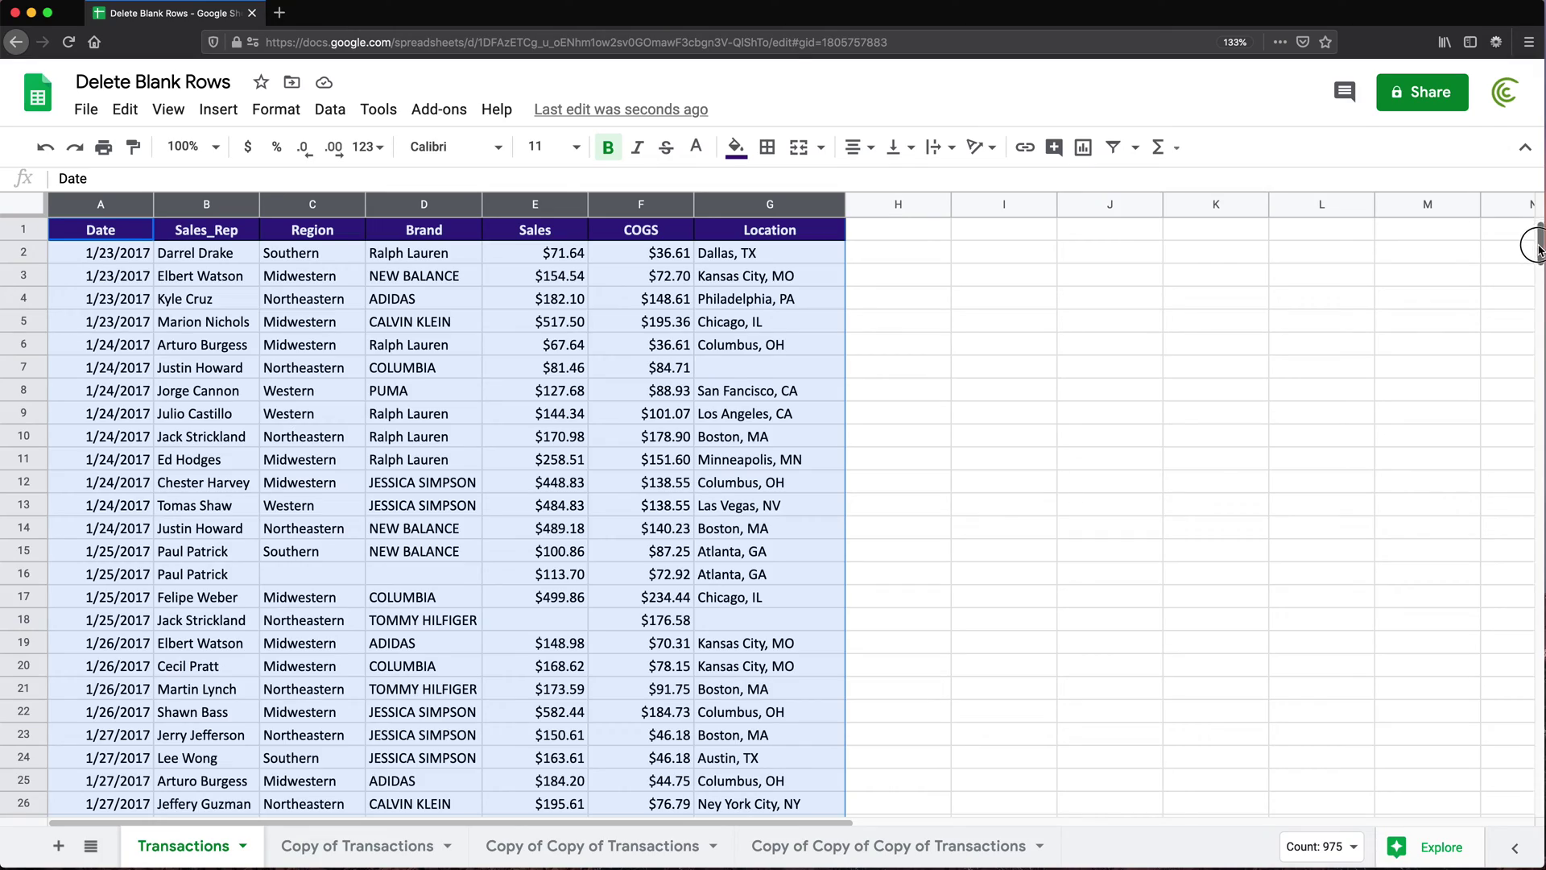
drag(1539, 246, 1504, 502)
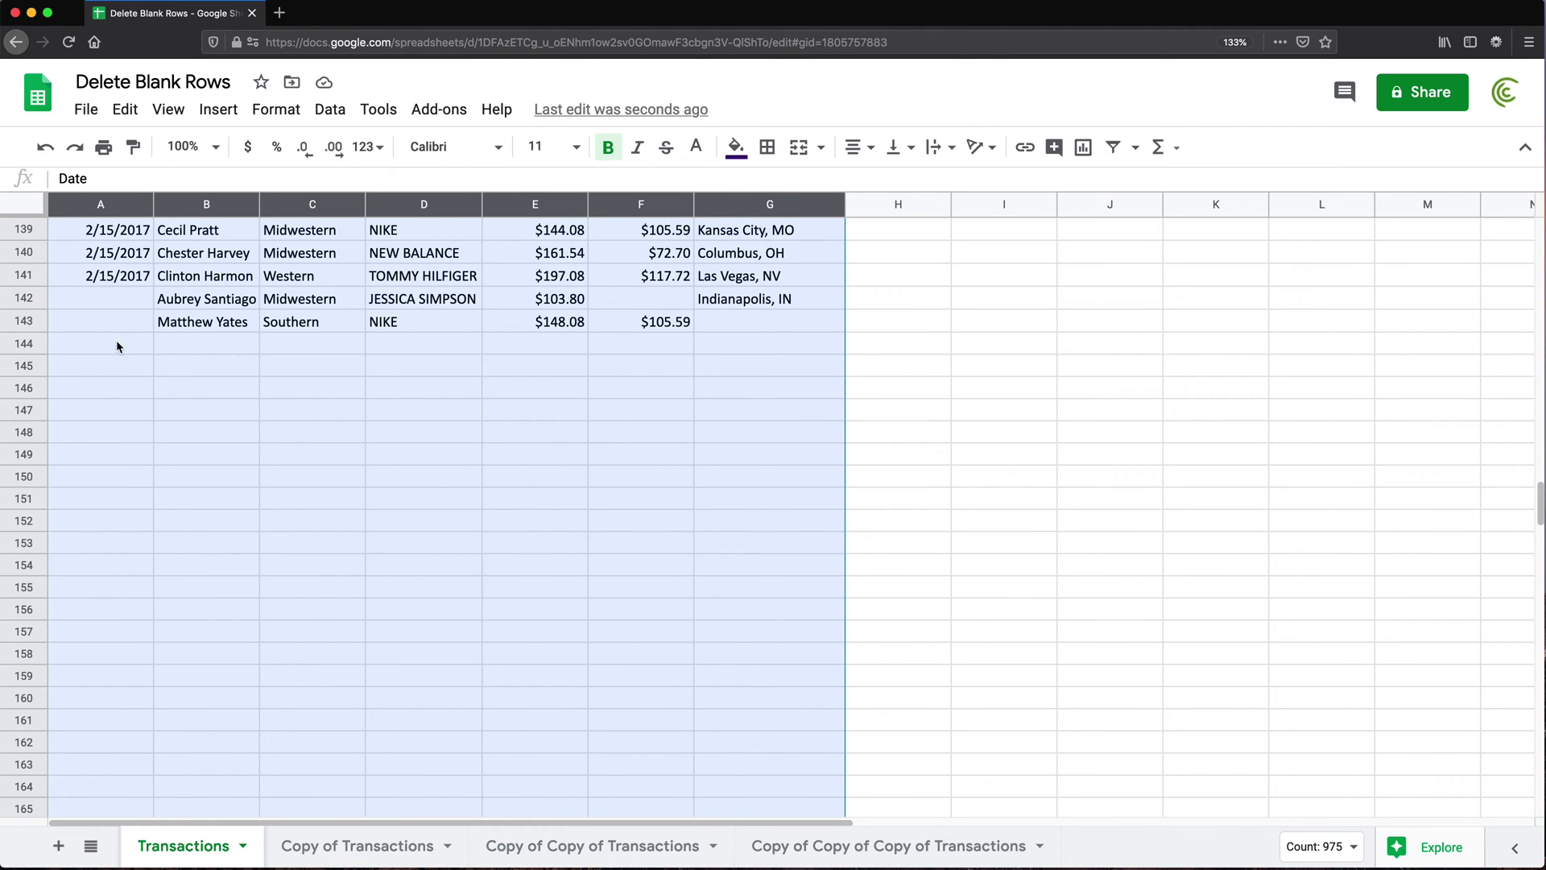
drag(90, 346, 815, 650)
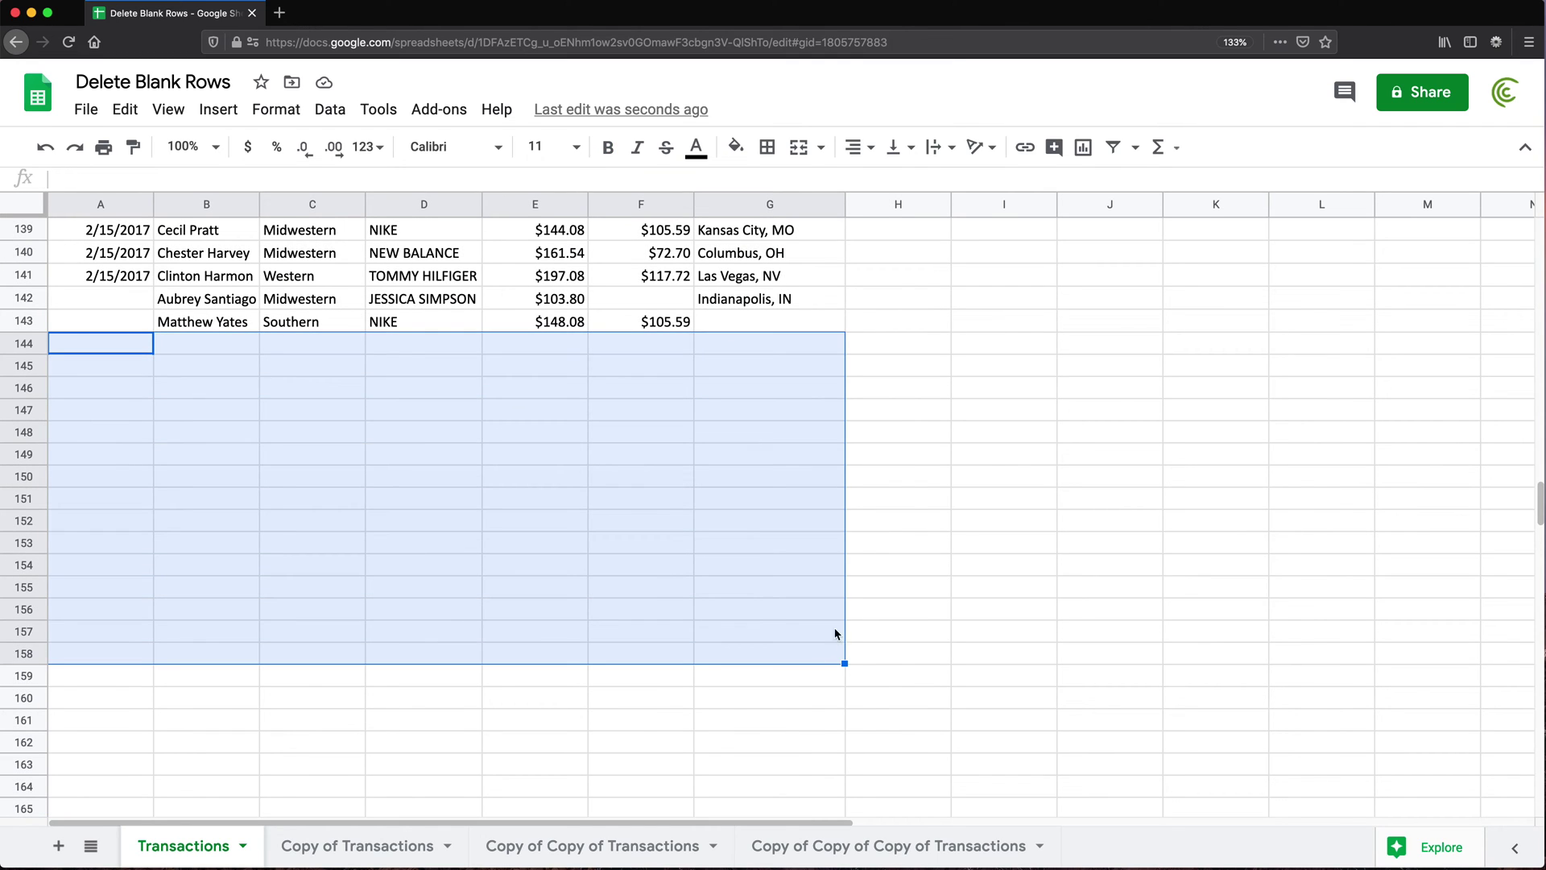
drag(101, 345, 798, 769)
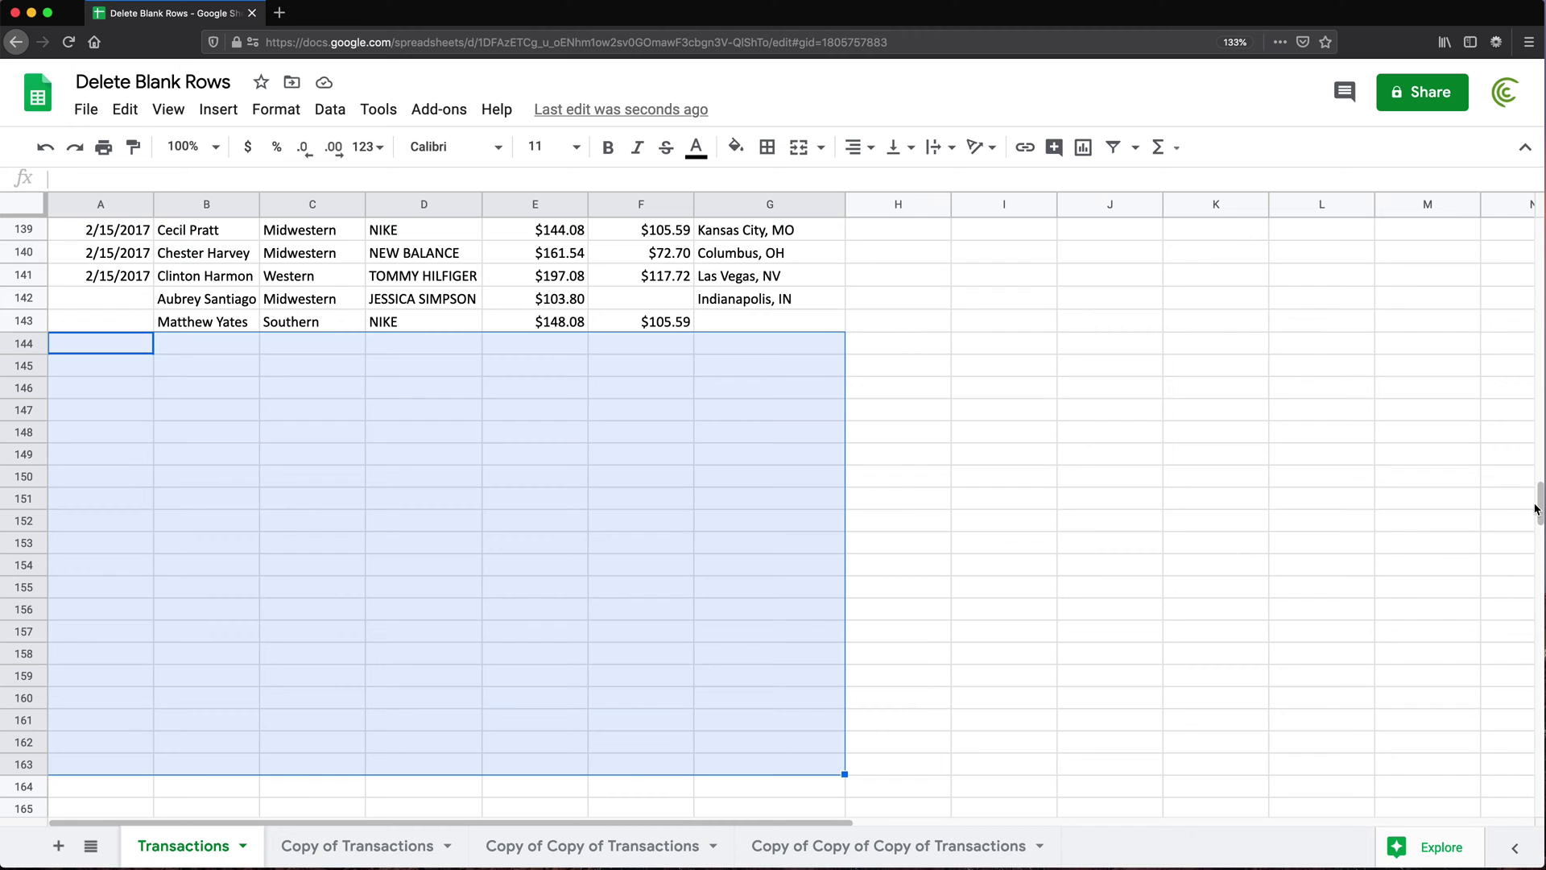
drag(1540, 506, 1532, 197)
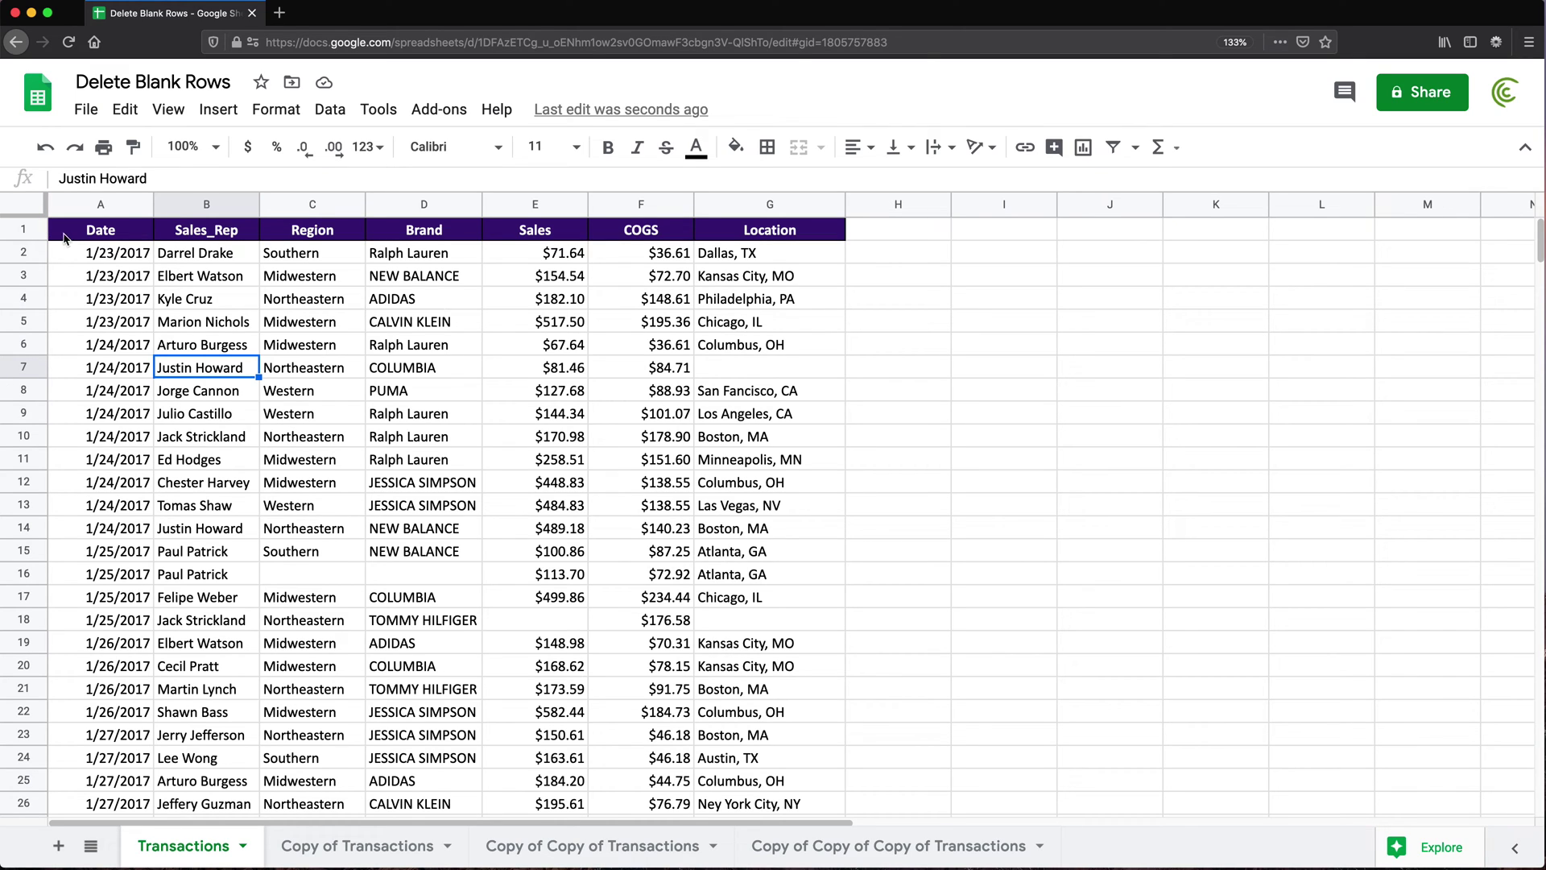
scroll(114, 256, down, 3)
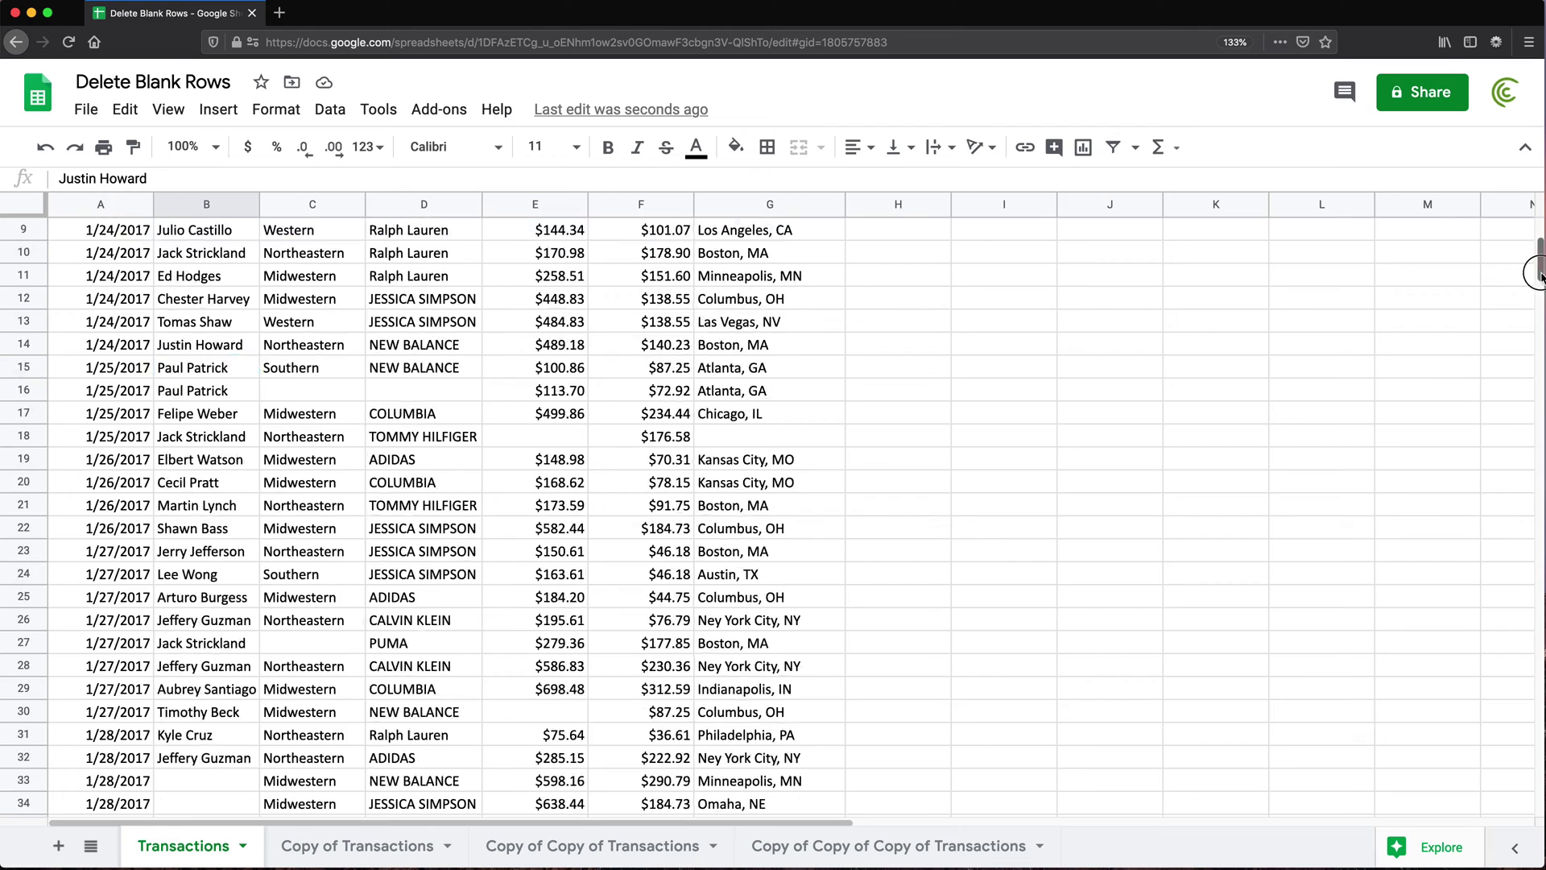
scroll(114, 256, up, 3)
key(ctrl+z)
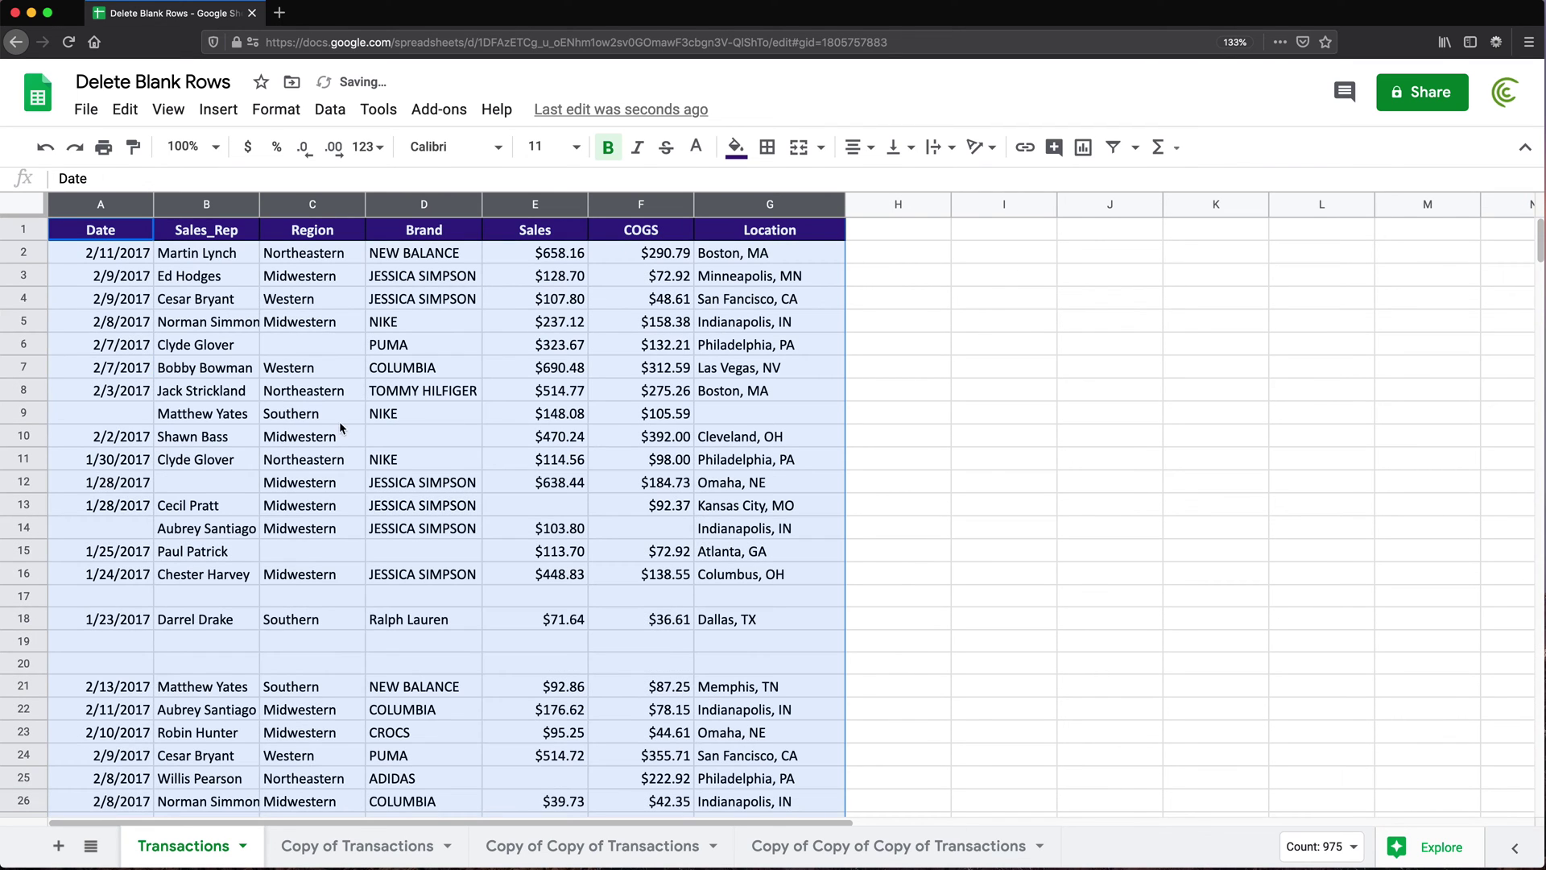
click(106, 228)
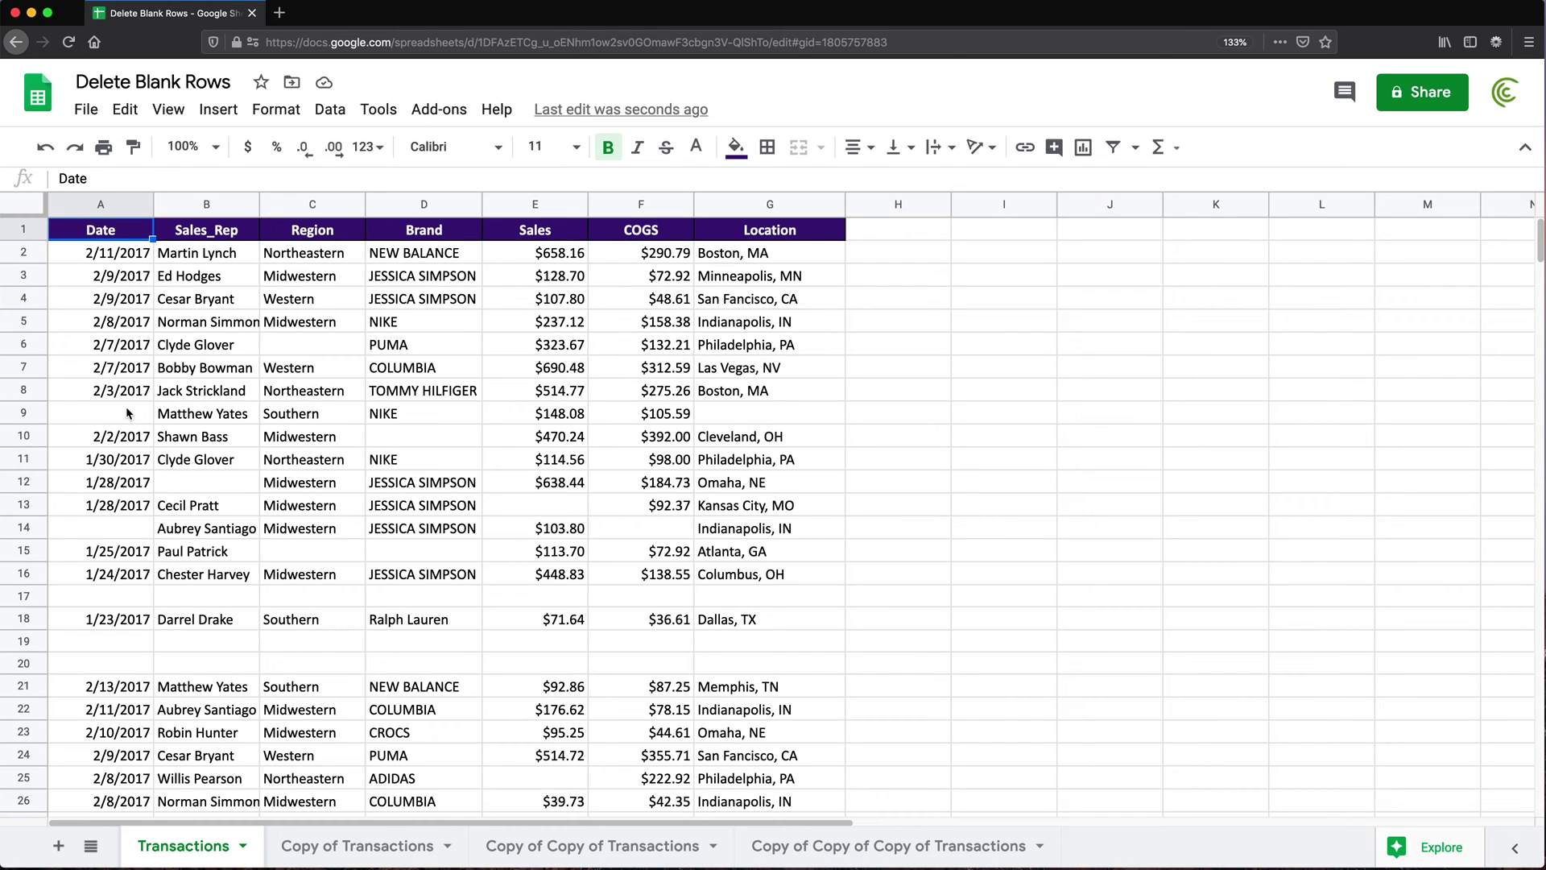
click(431, 233)
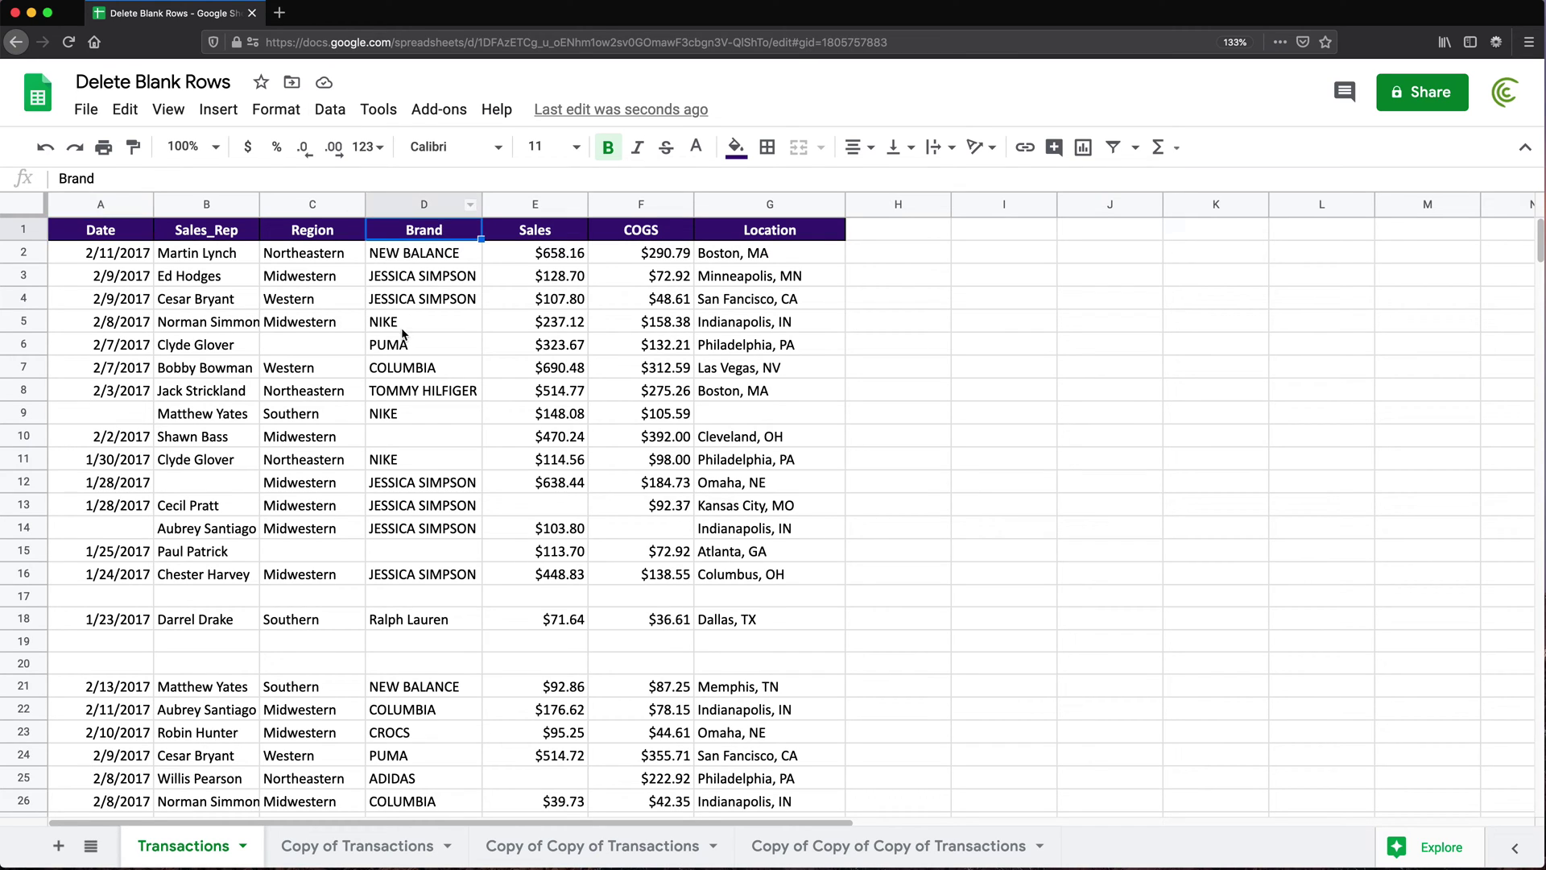
click(407, 321)
click(426, 232)
click(330, 109)
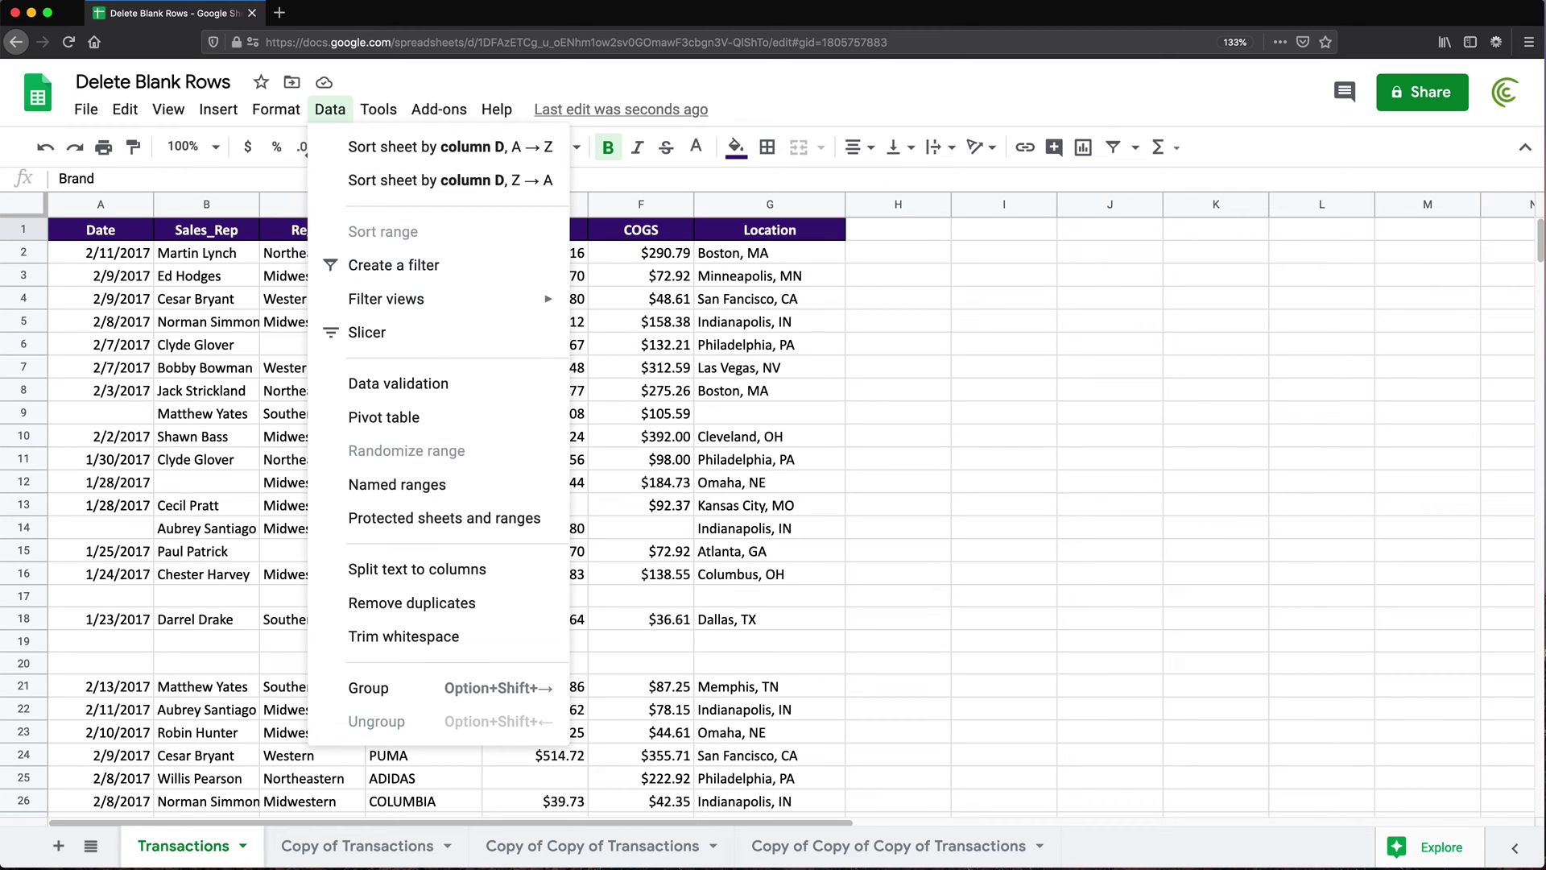
click(126, 233)
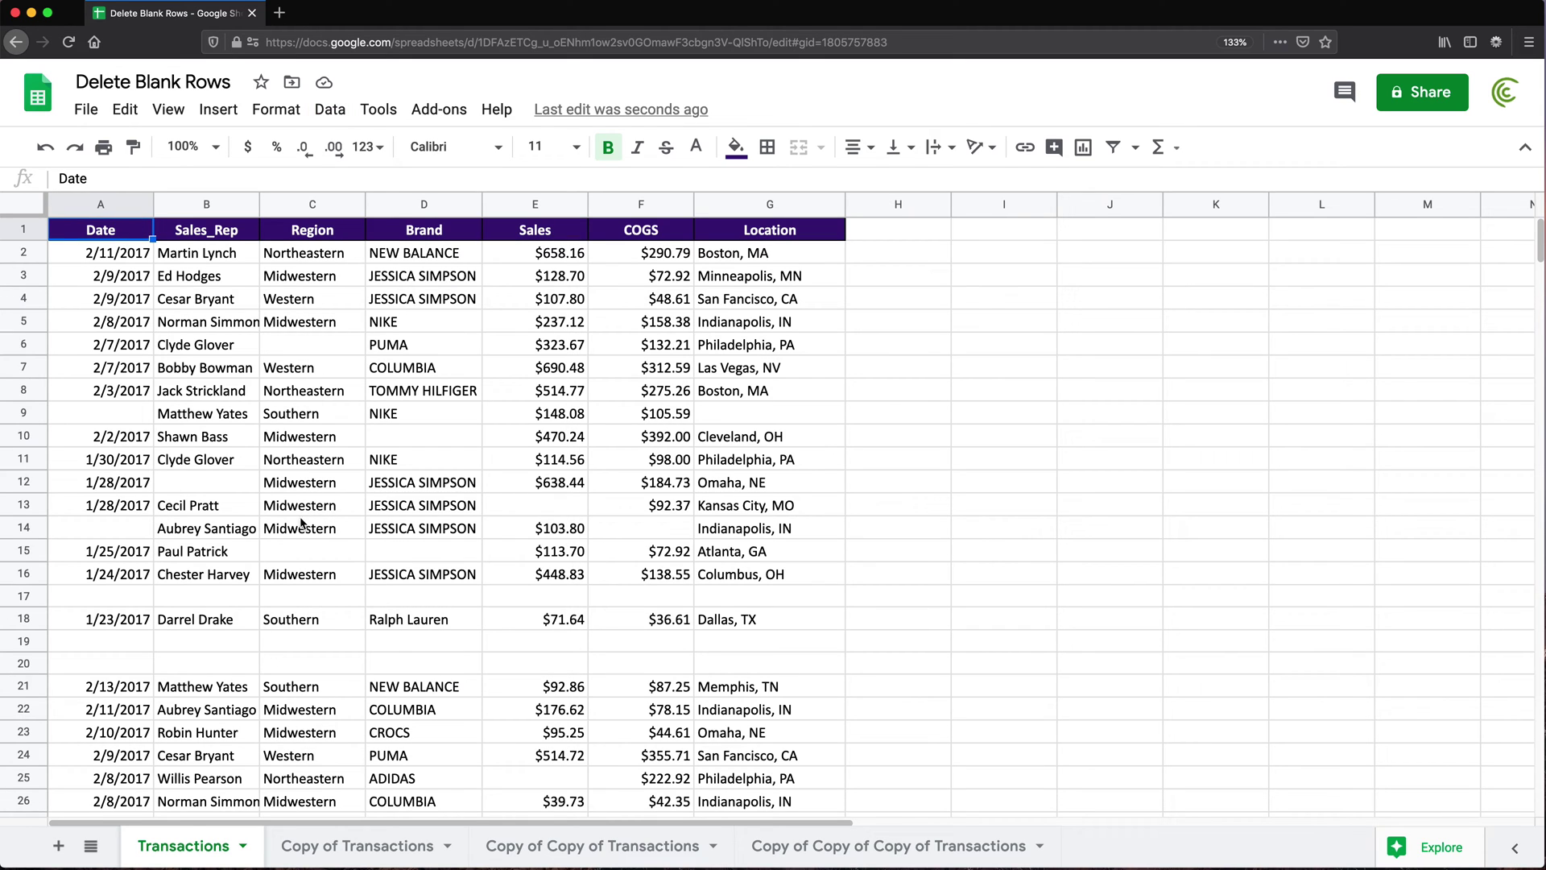
Head H1 'Filter' and enter =CONCATENATE(A2:G2) in H2
click(889, 235)
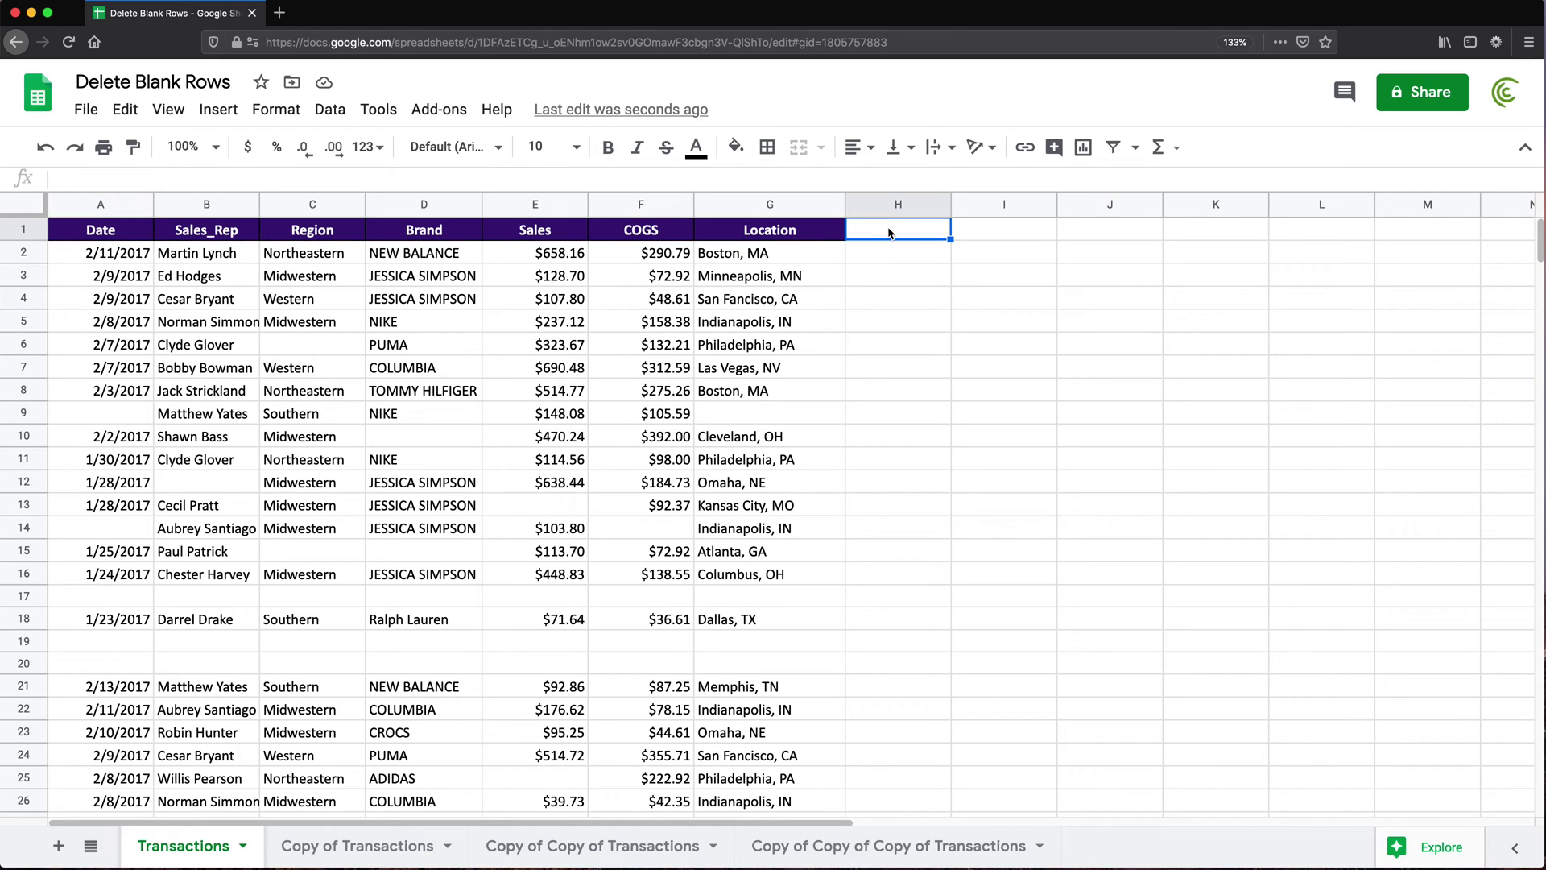
text(Filter)
key(Return)
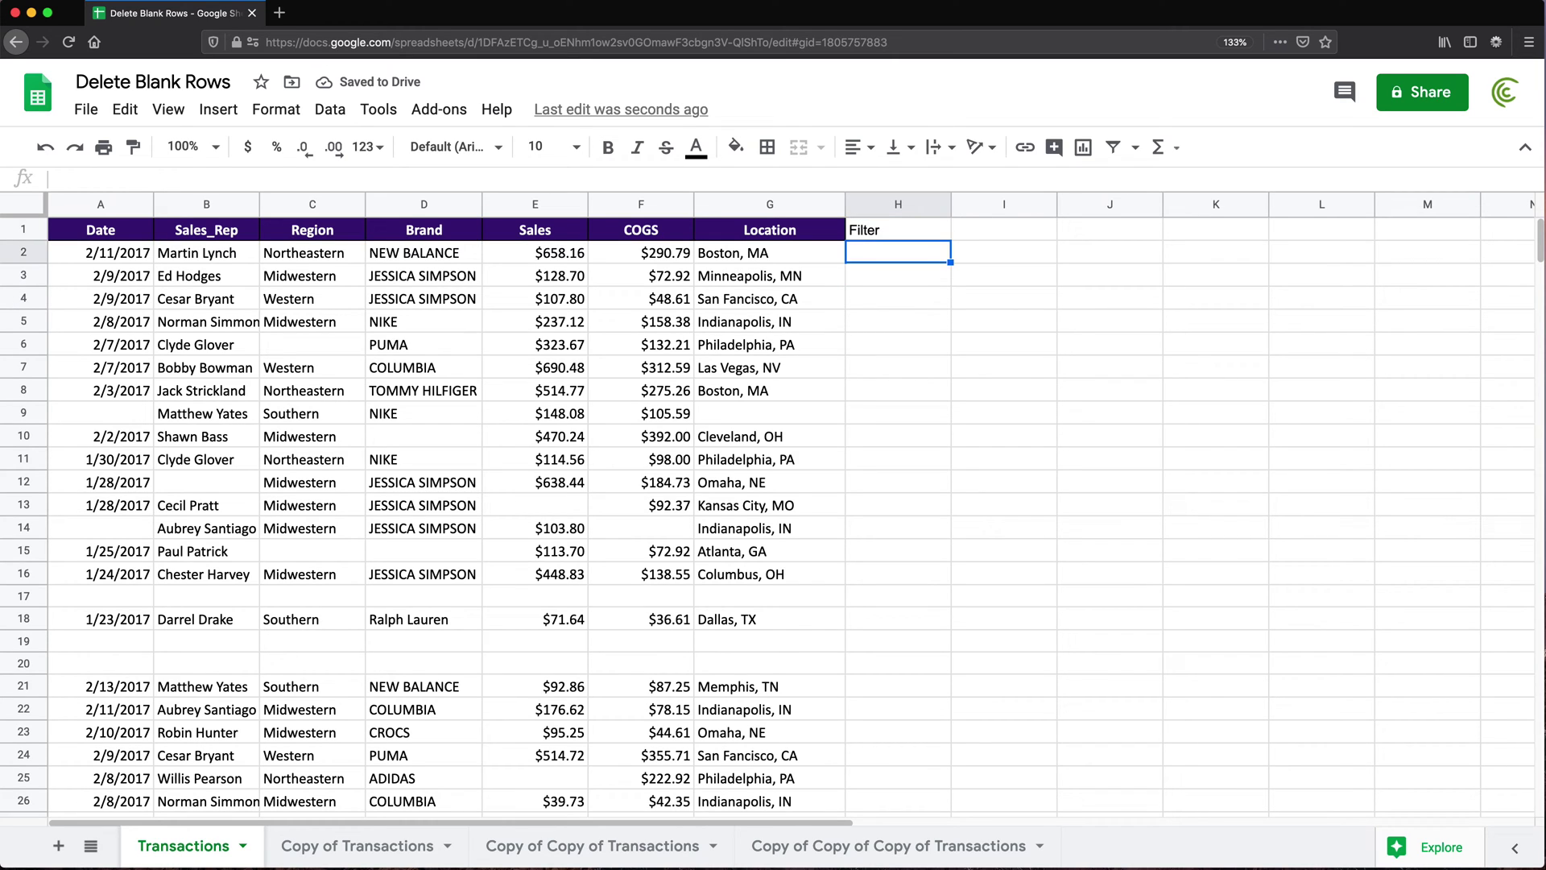
text(=CON)
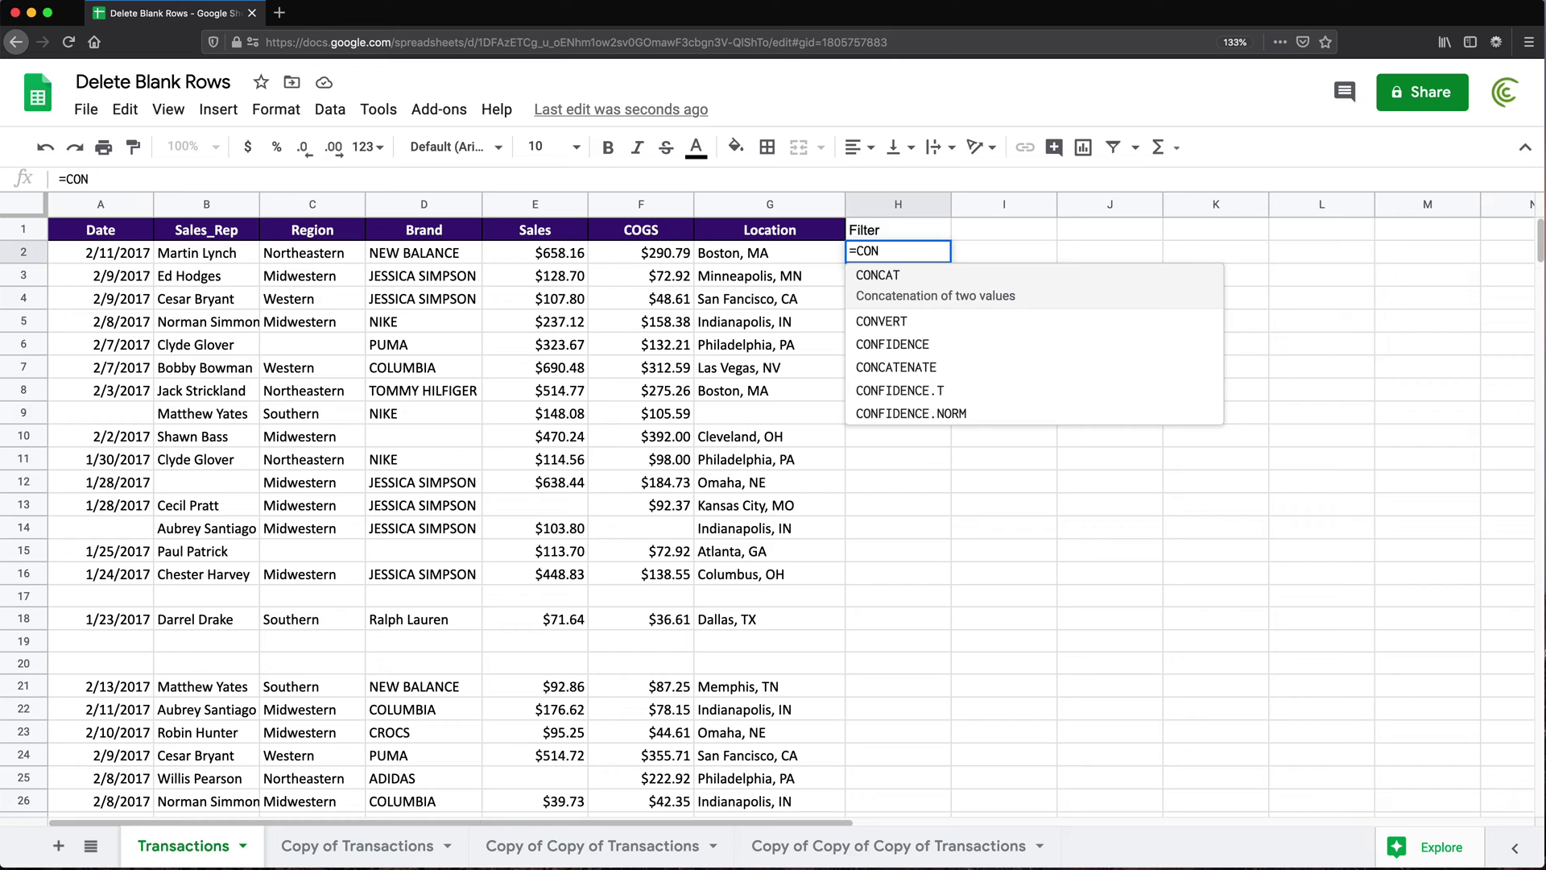
text(CATE)
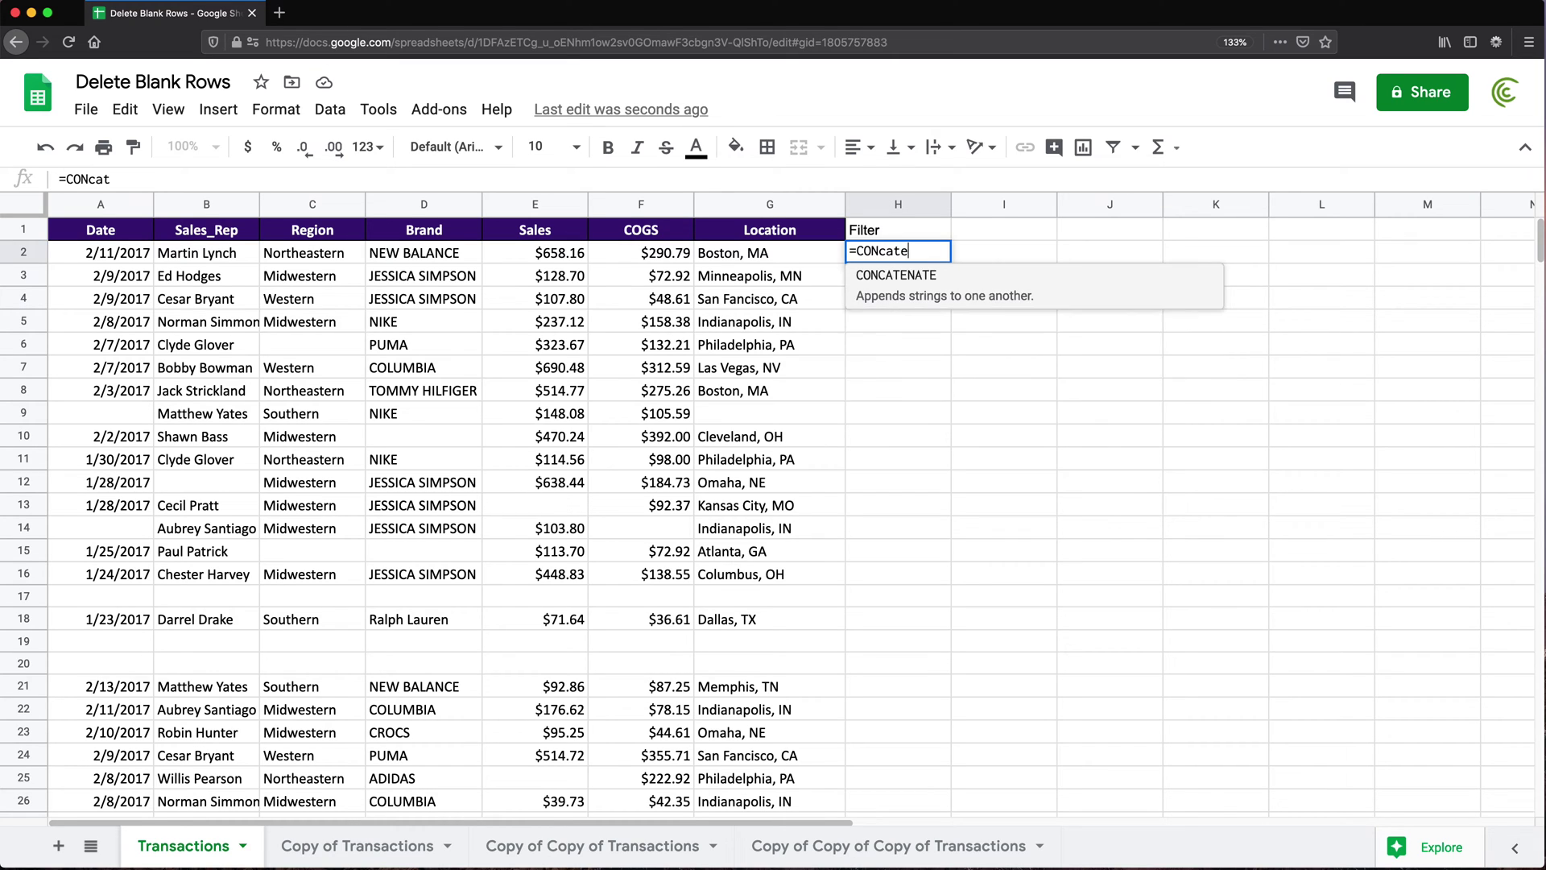
key(Tab)
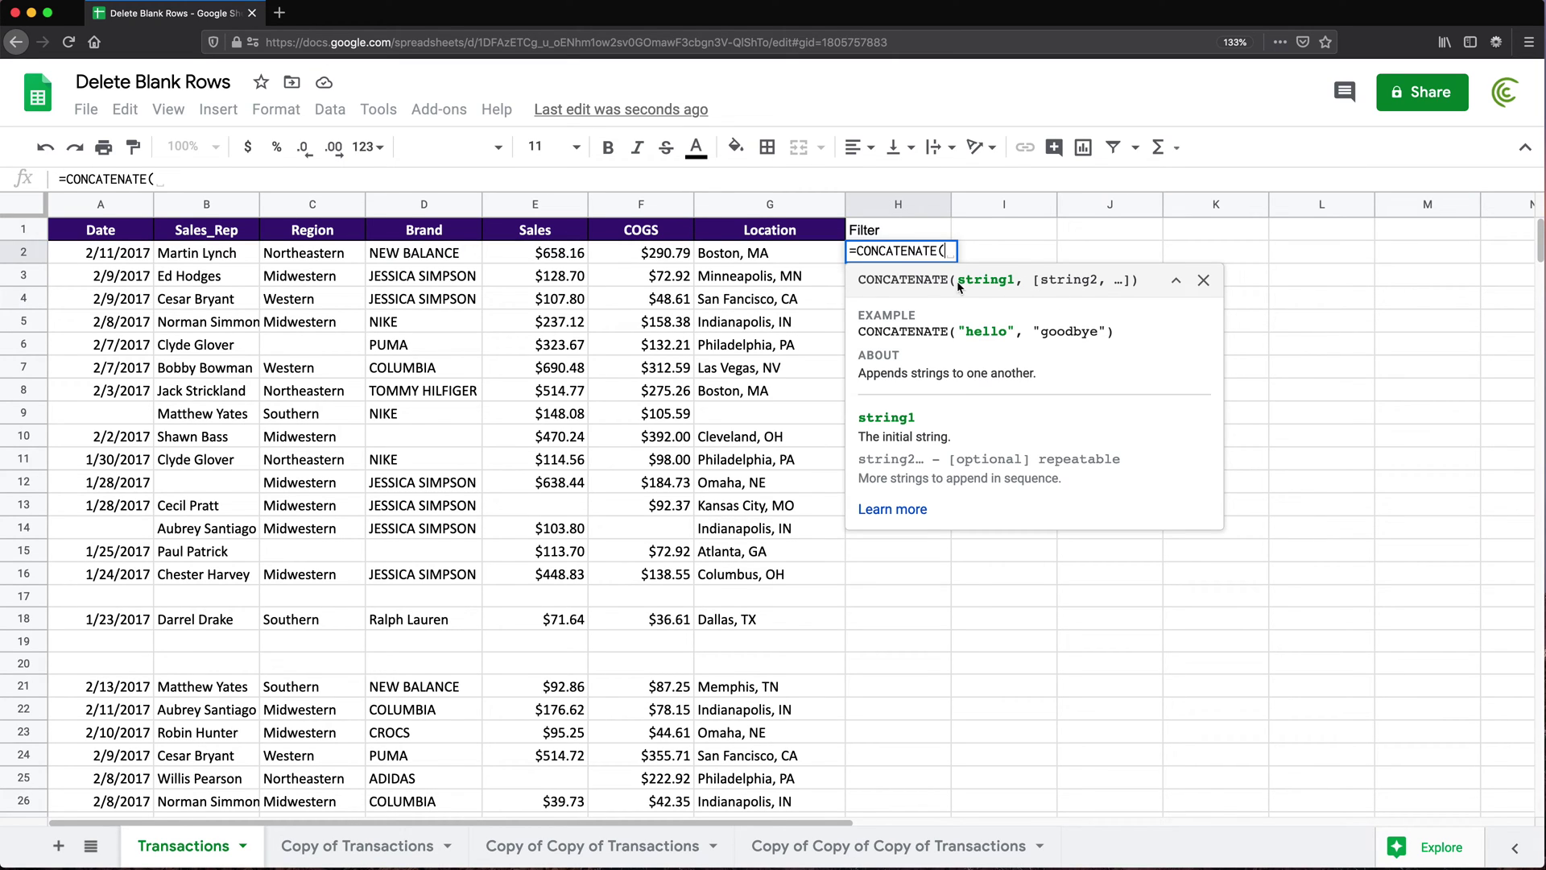
drag(84, 254, 784, 266)
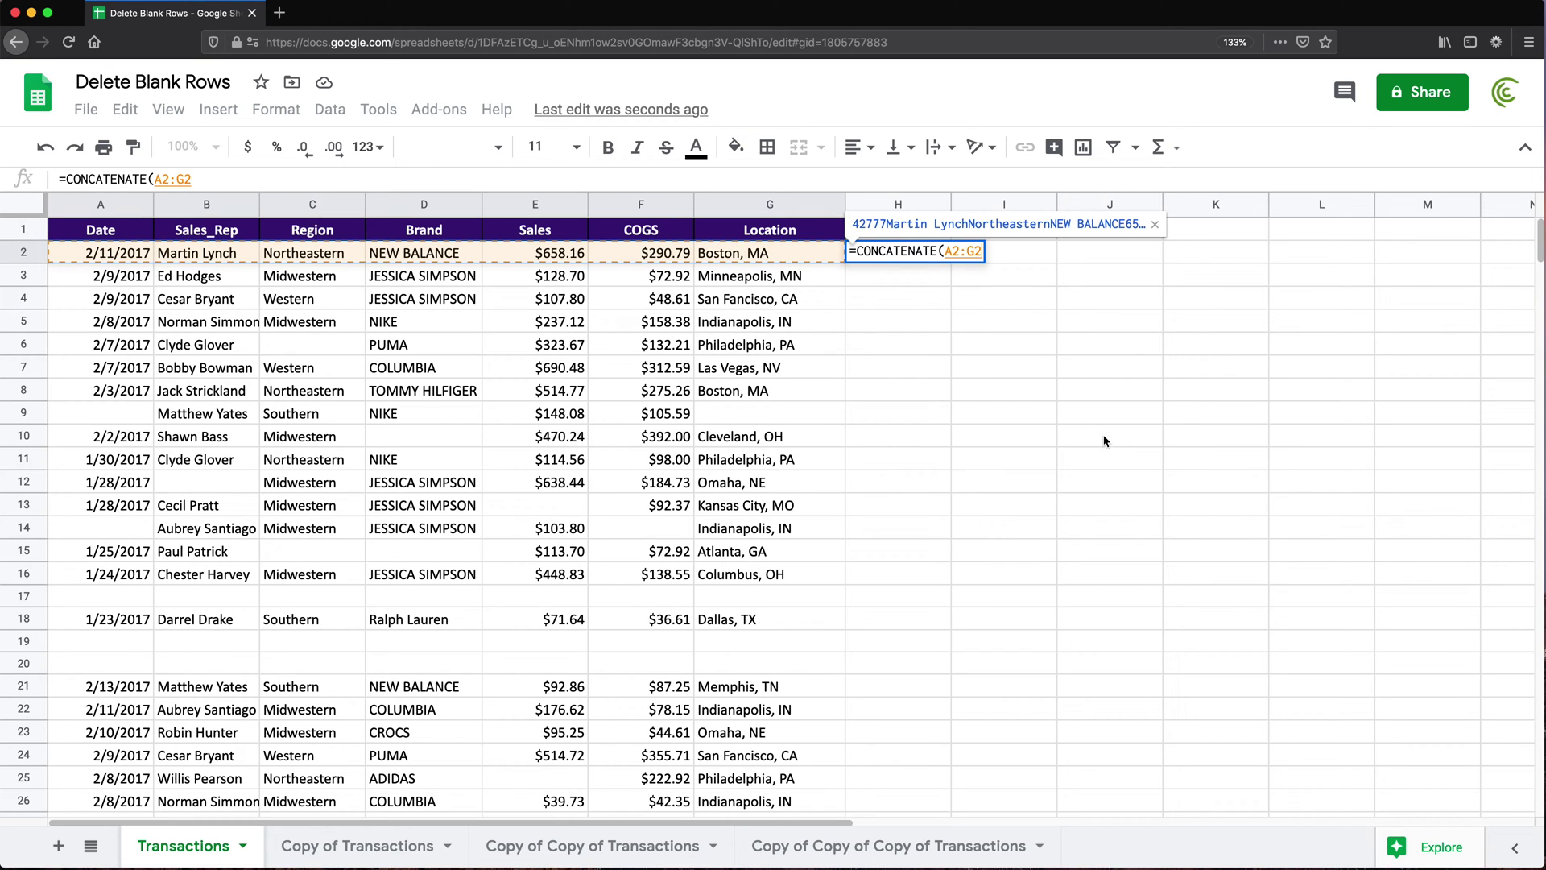
text())
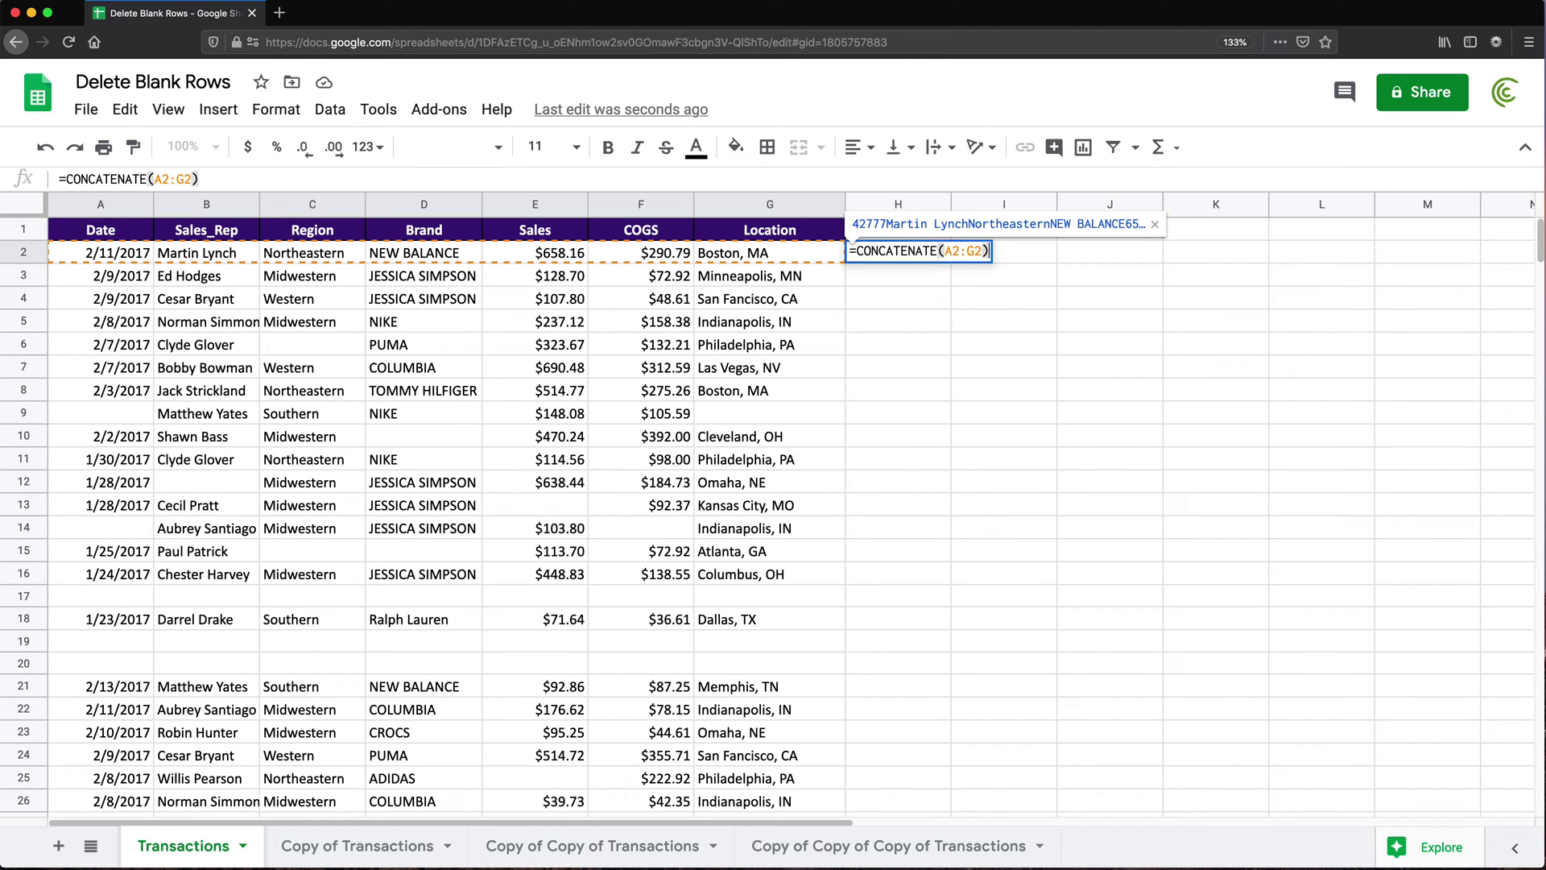
key(Return)
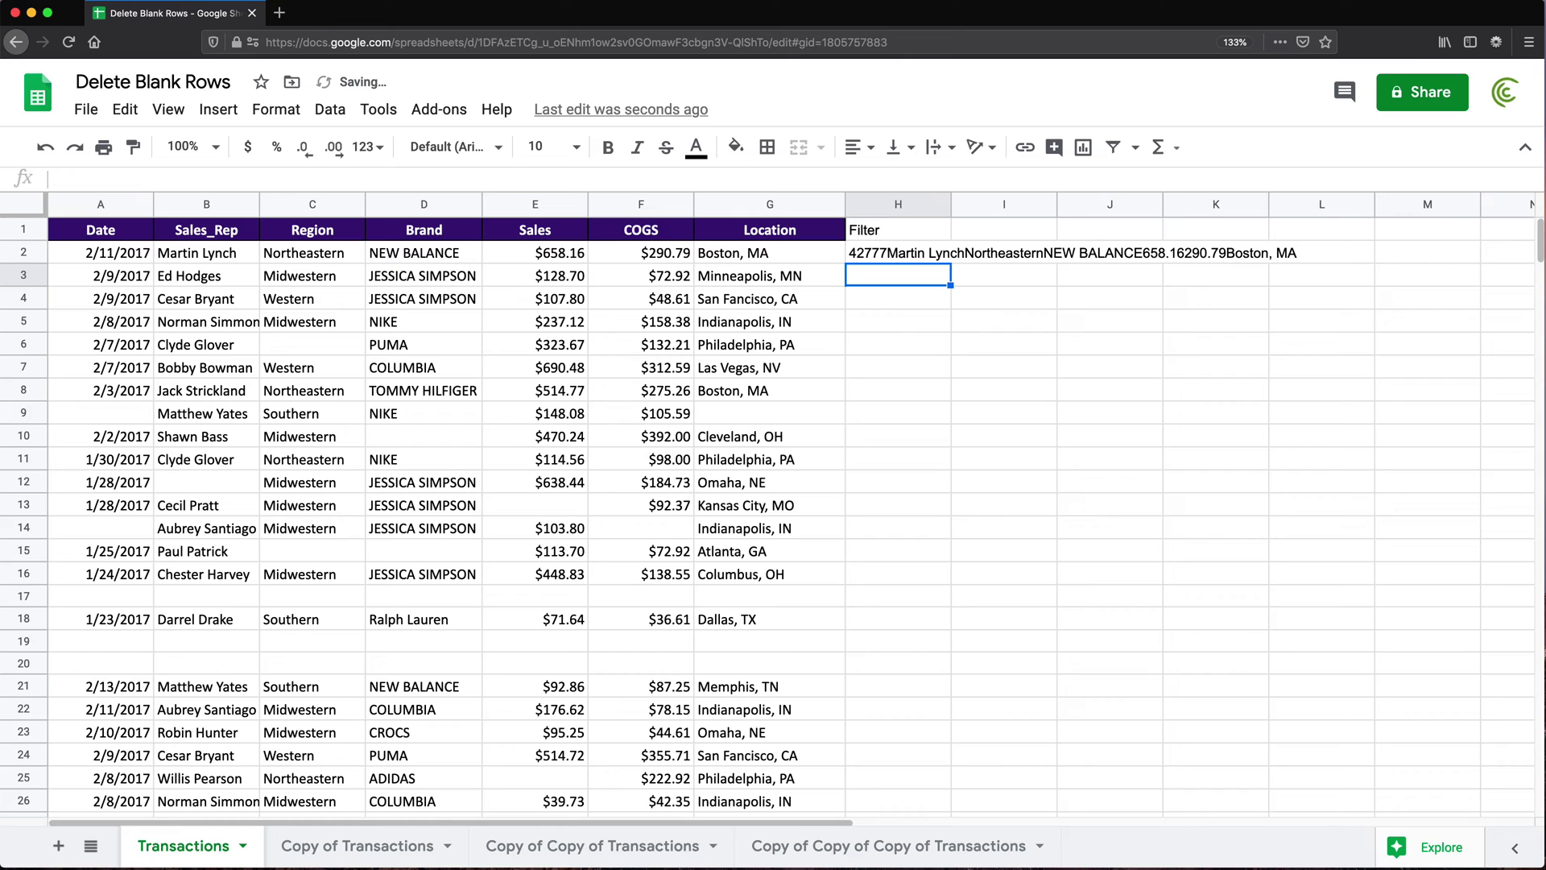
Fill the H2 formula down to the last row and check the last row's references
click(896, 256)
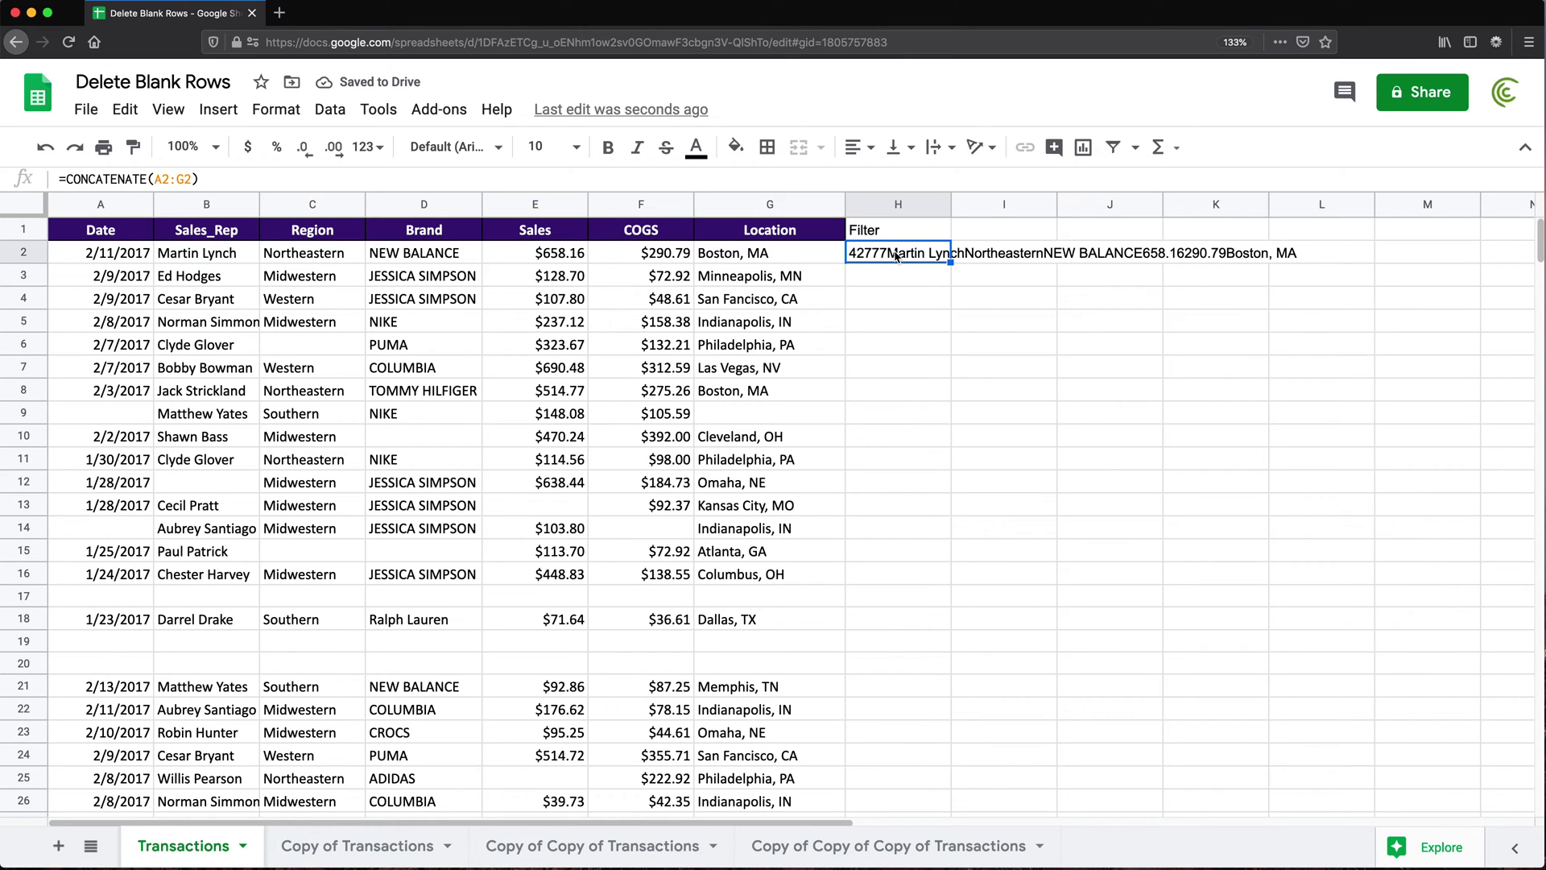
key(super+shift+Down)
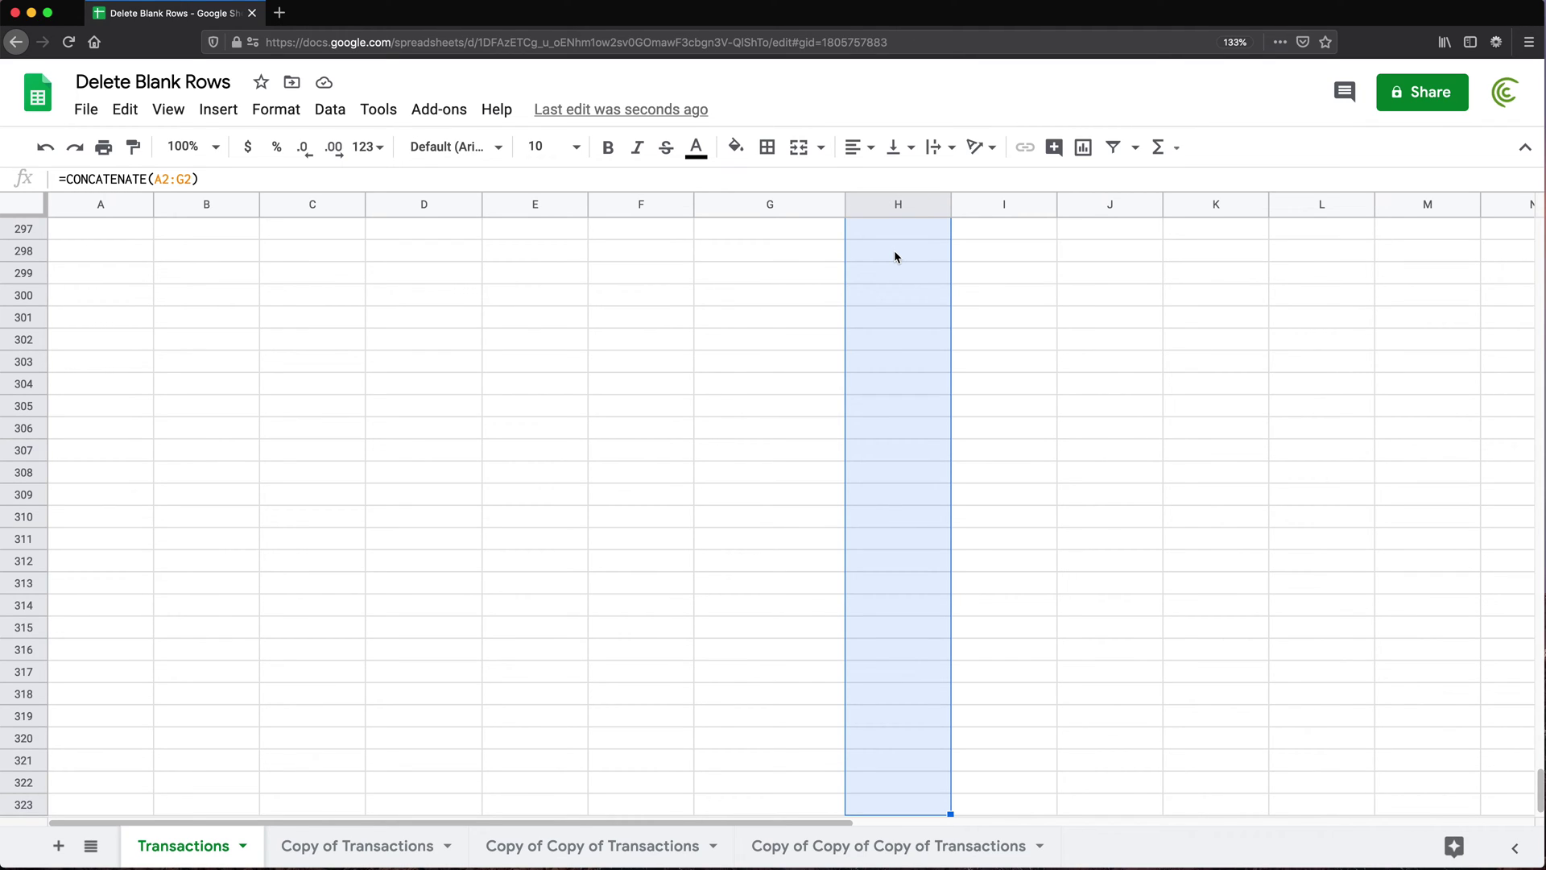
key(super+d)
click(889, 367)
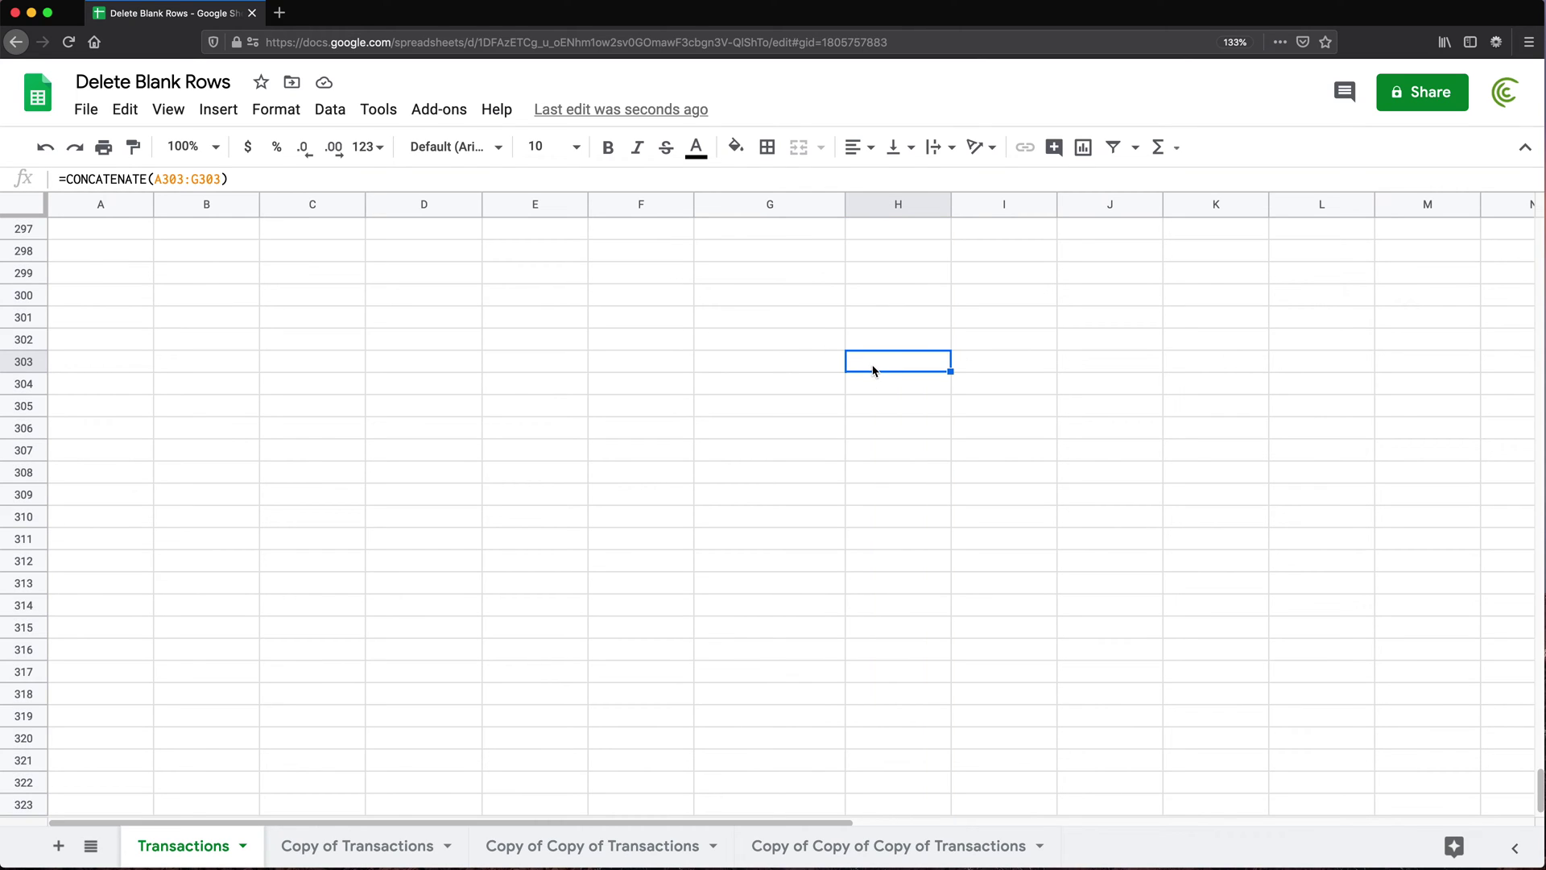
double_click(873, 369)
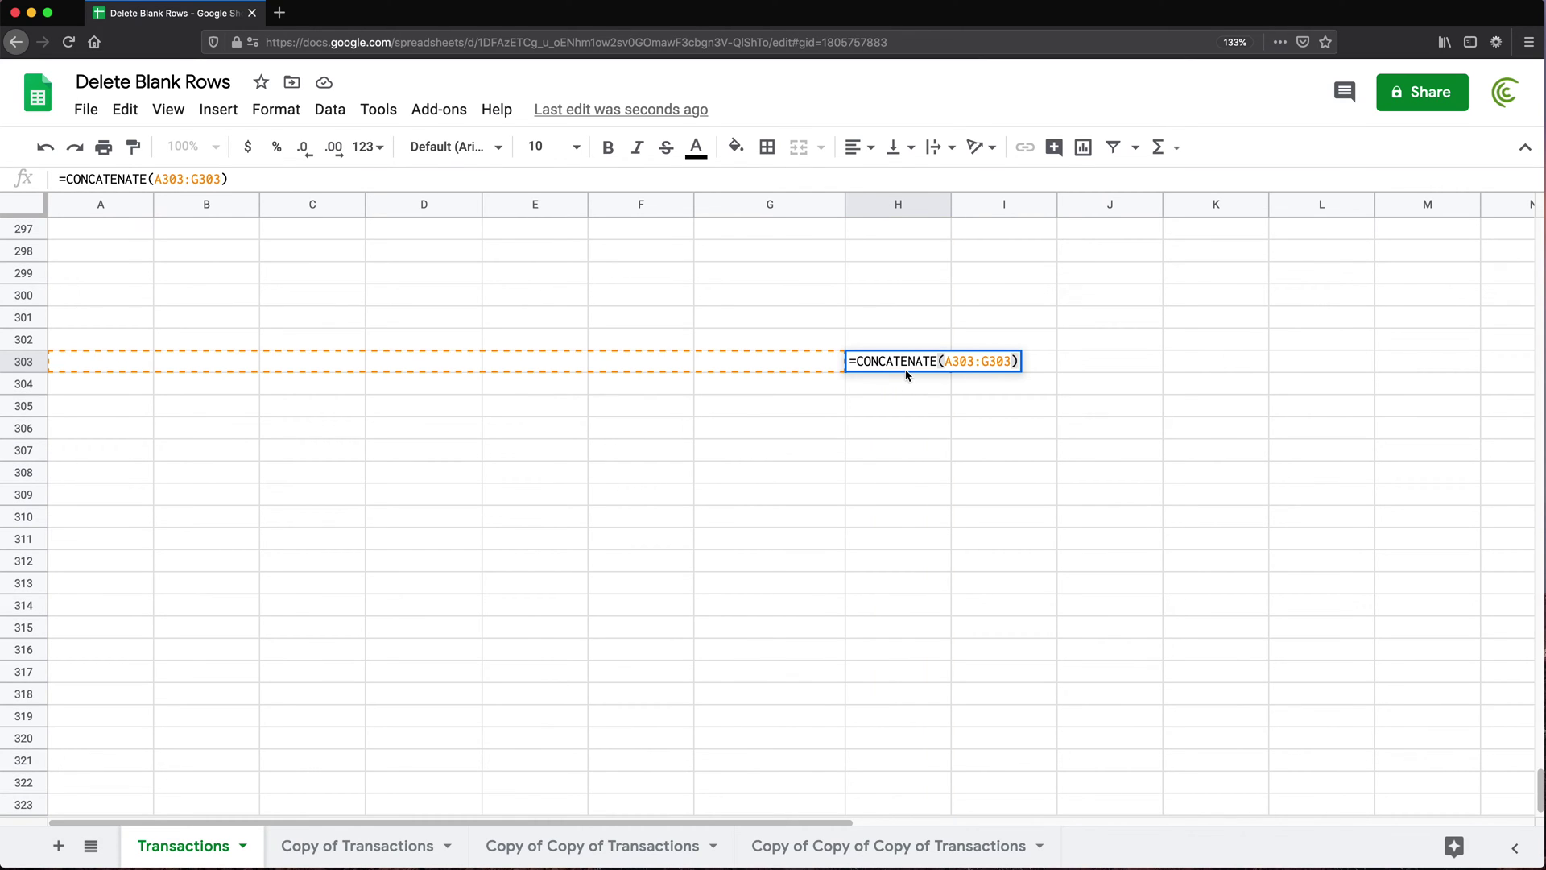
key(Escape)
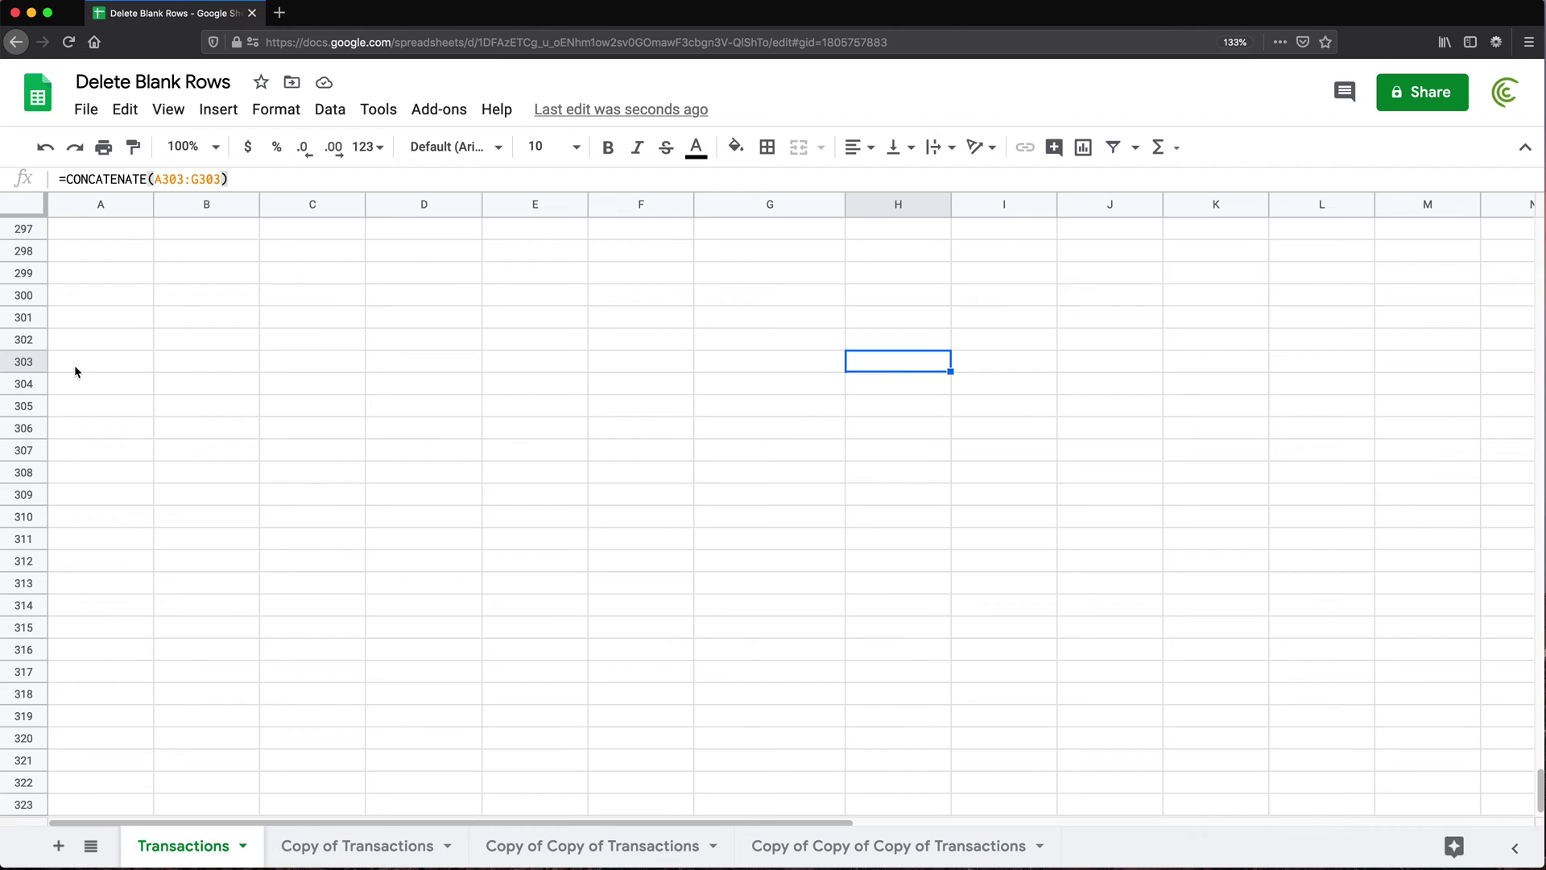
drag(77, 370, 774, 370)
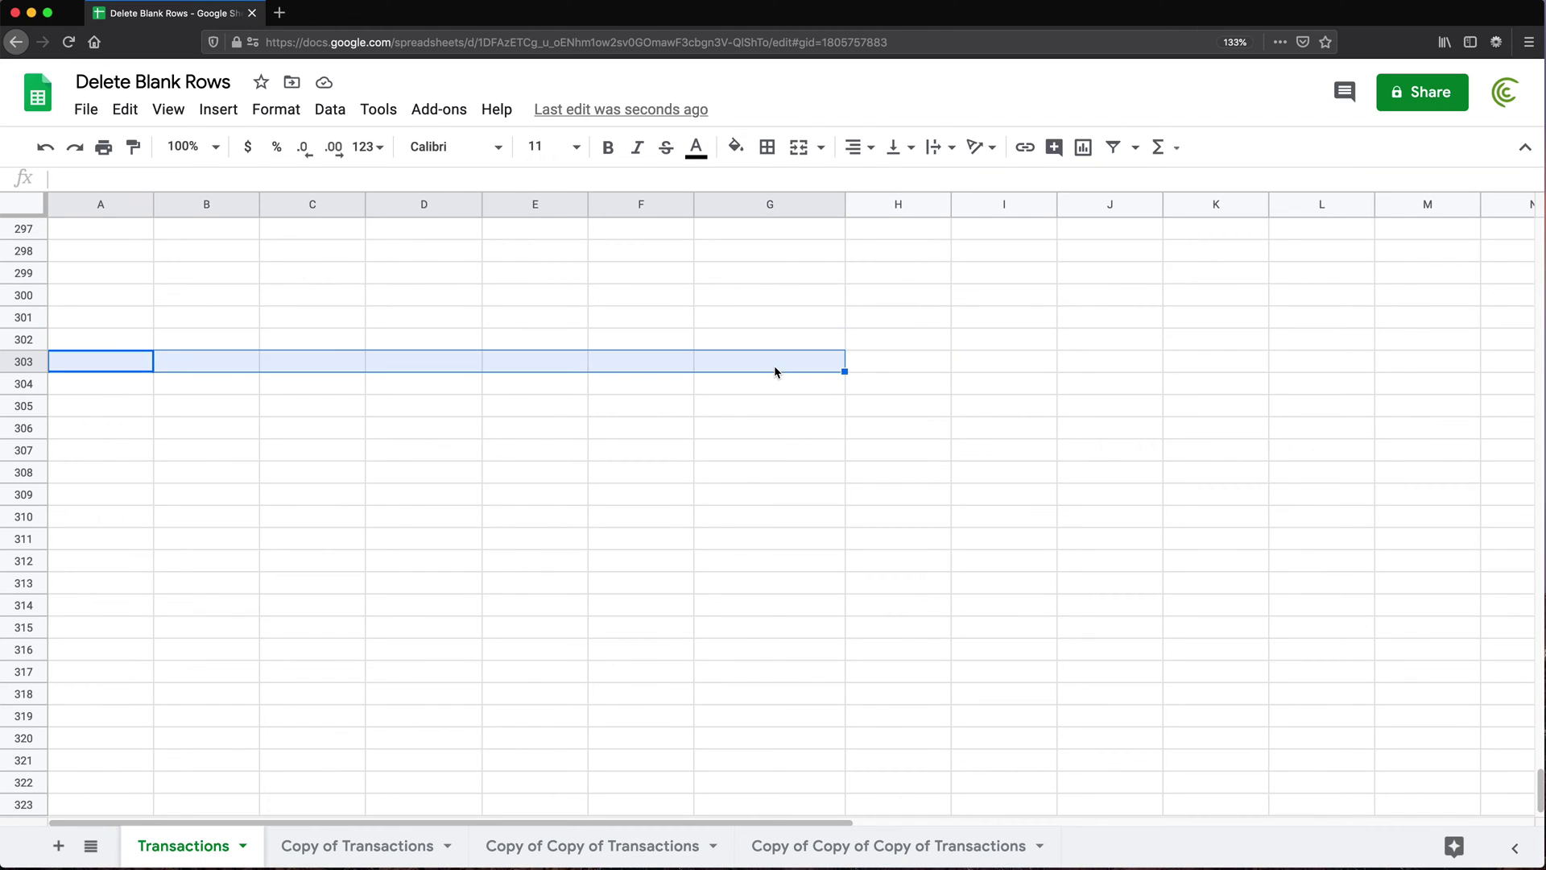
click(877, 362)
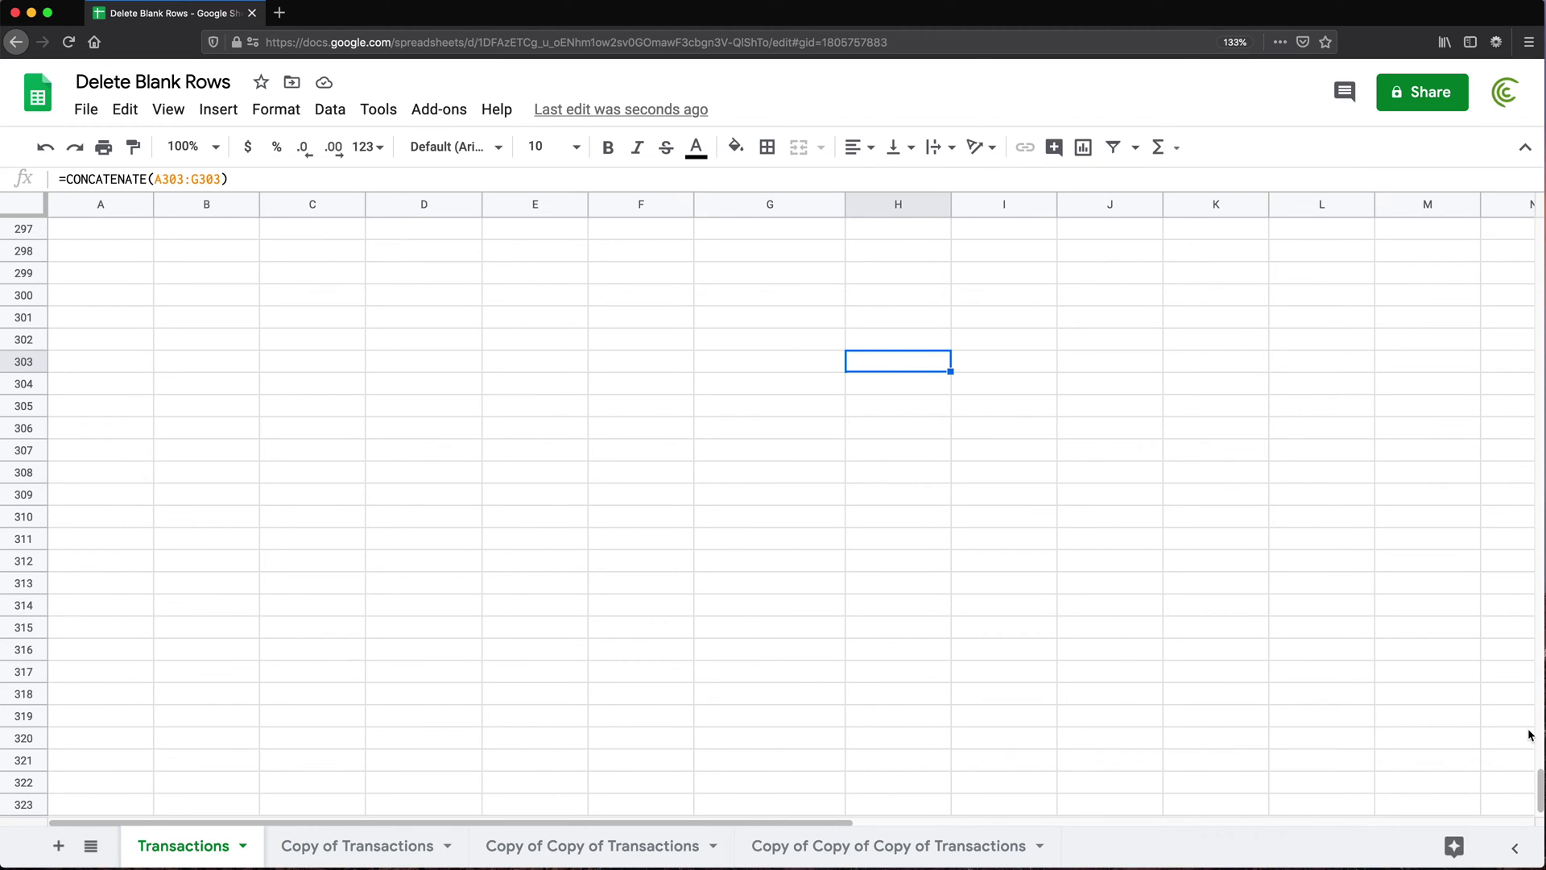
key(ctrl+Up)
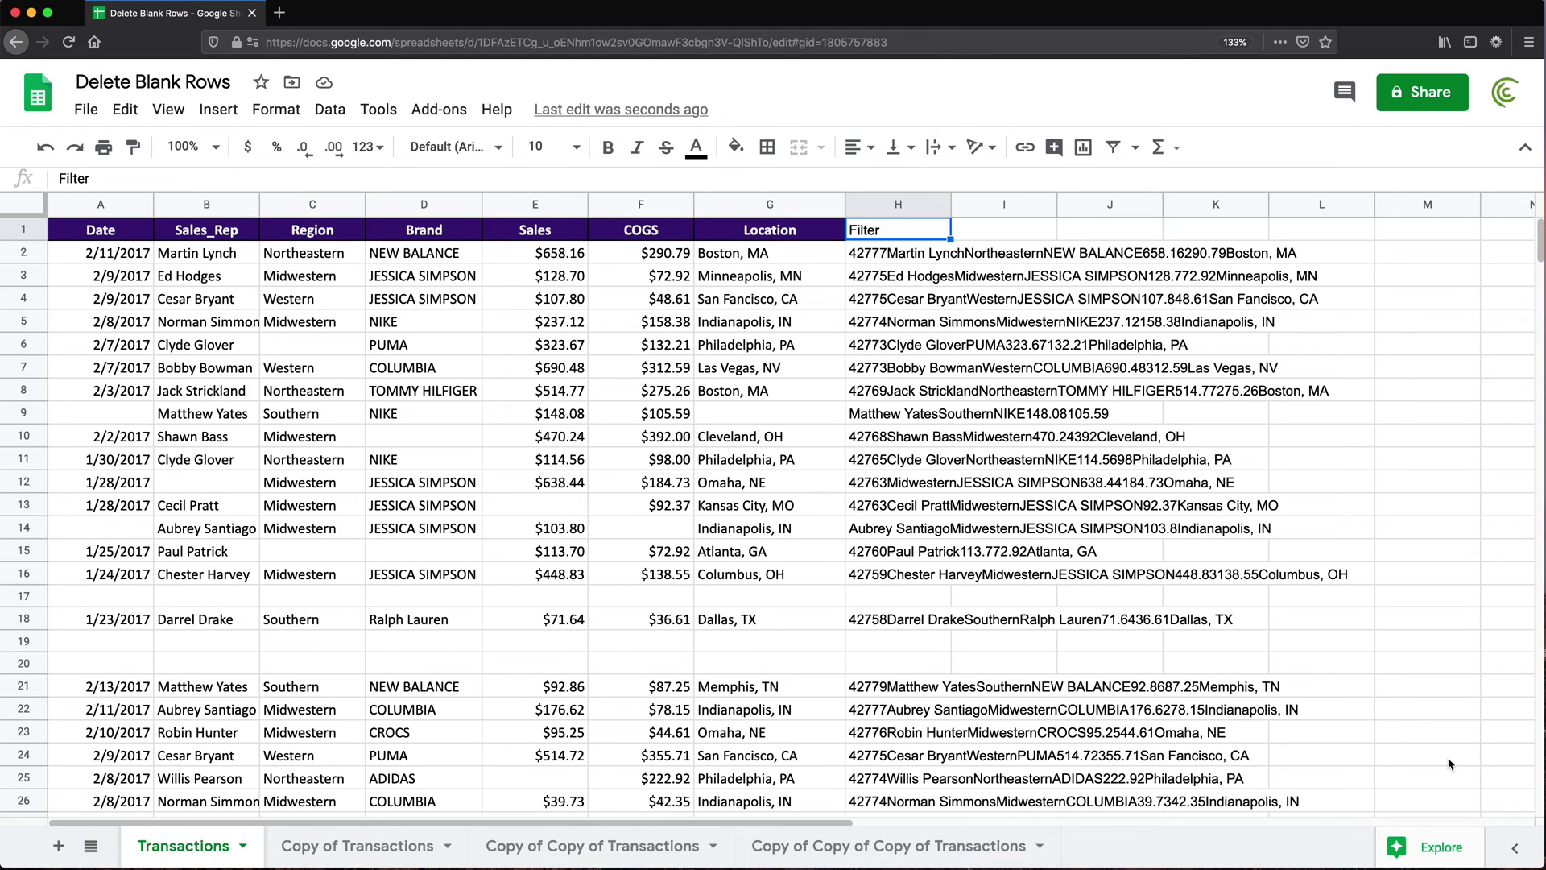
click(112, 422)
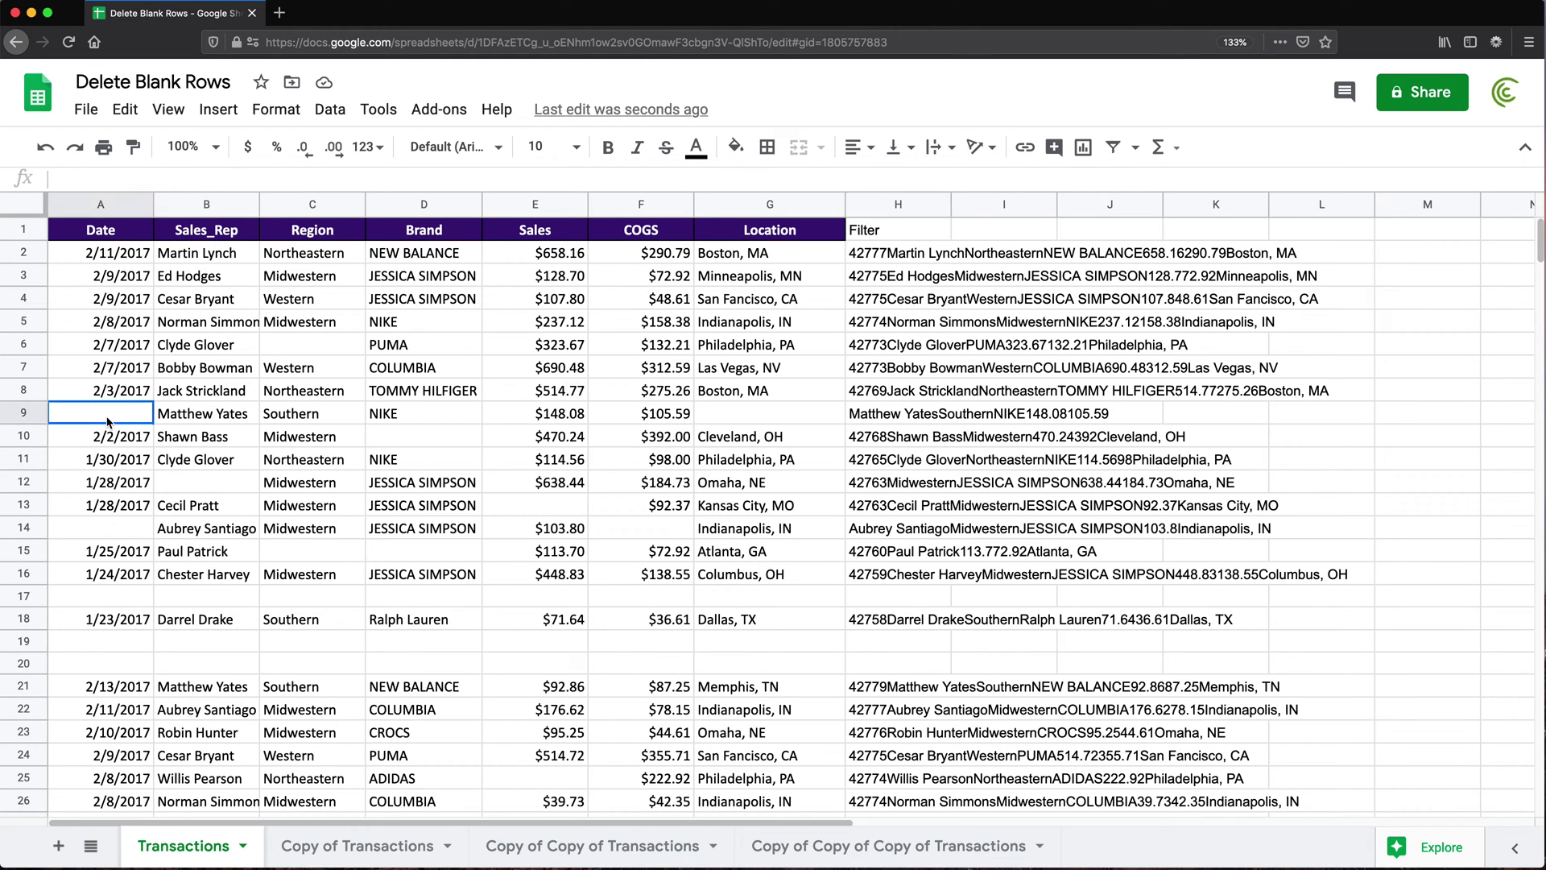
click(209, 416)
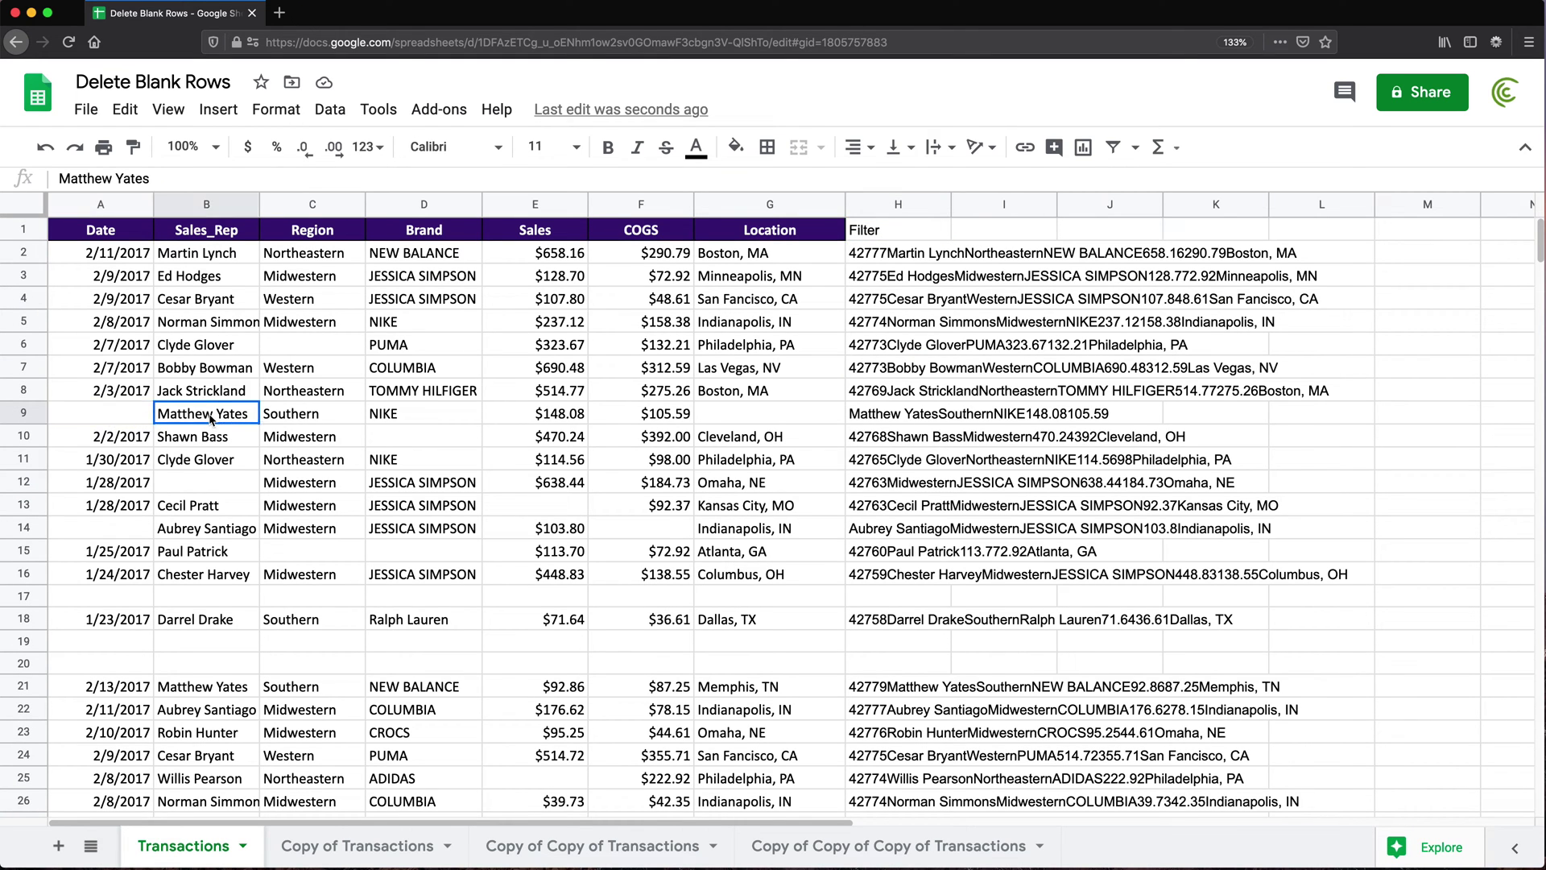
click(878, 417)
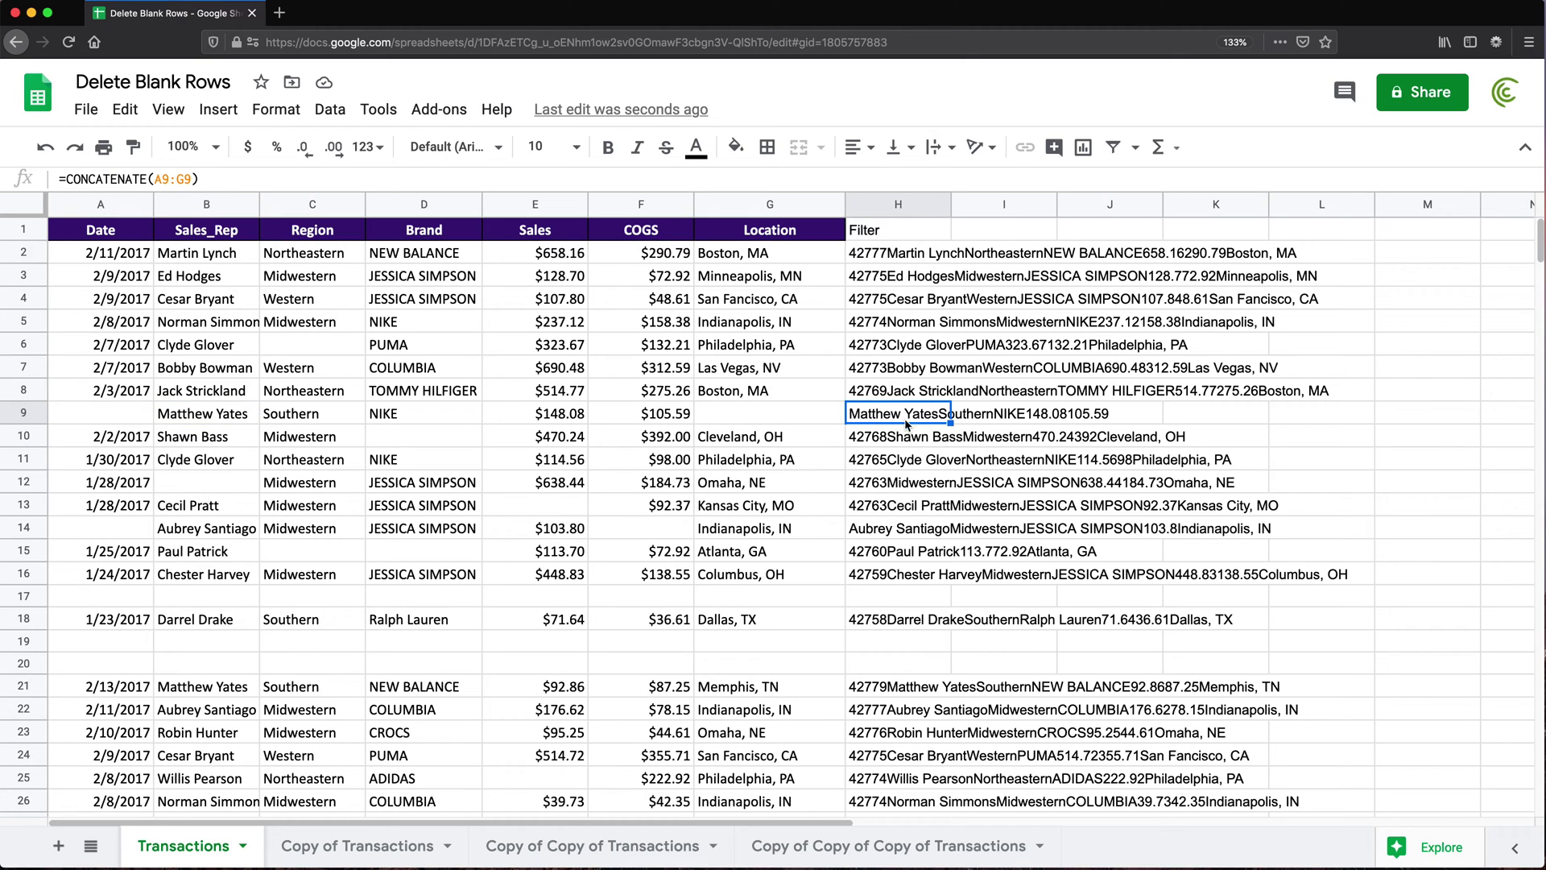
click(98, 596)
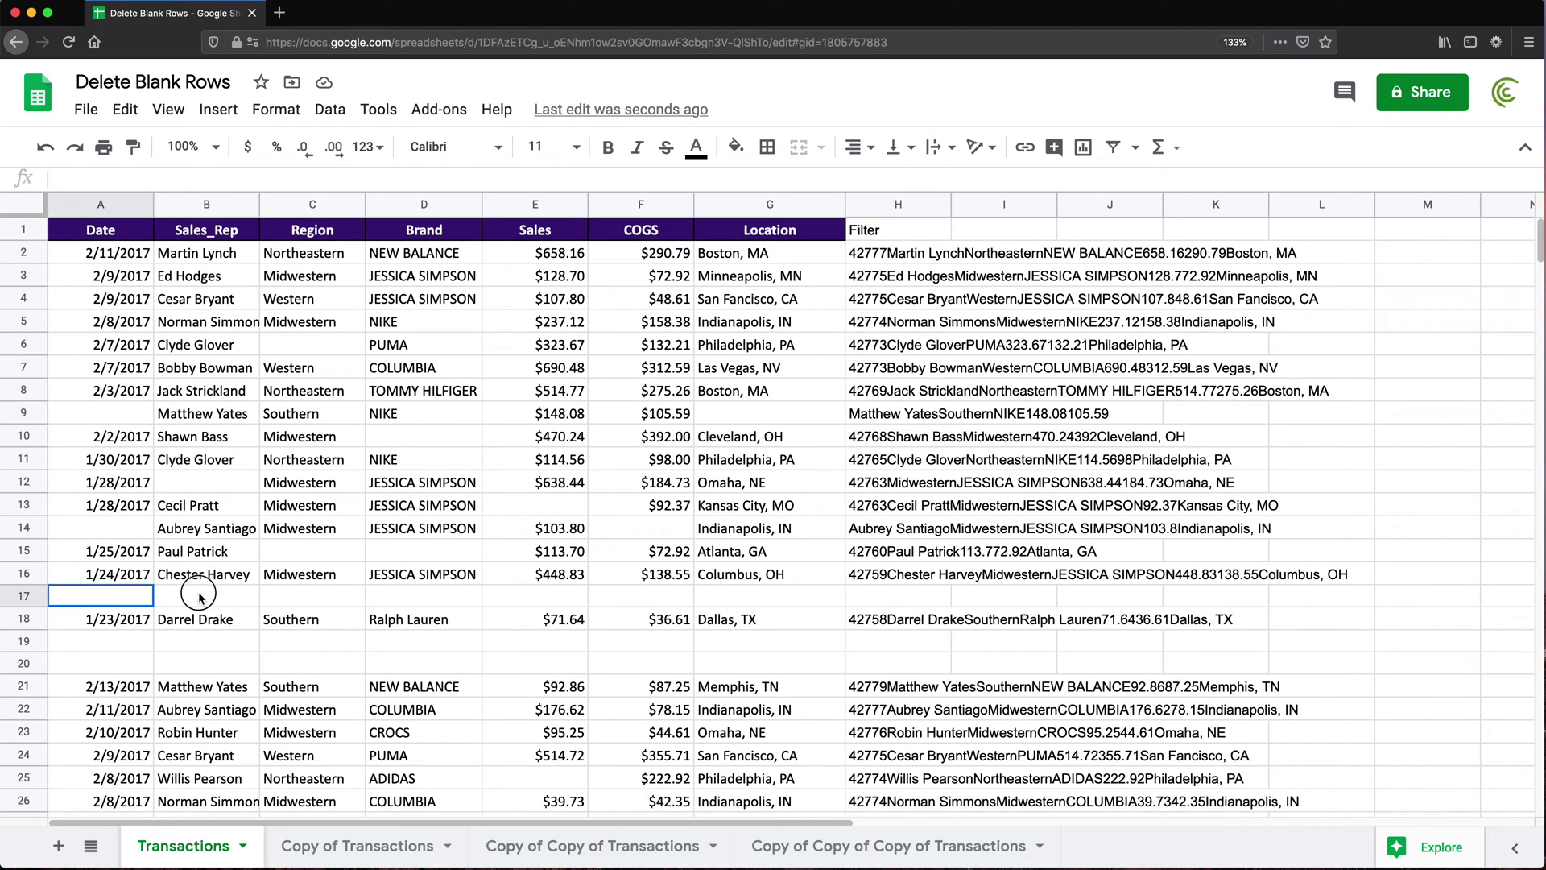
drag(200, 596, 801, 596)
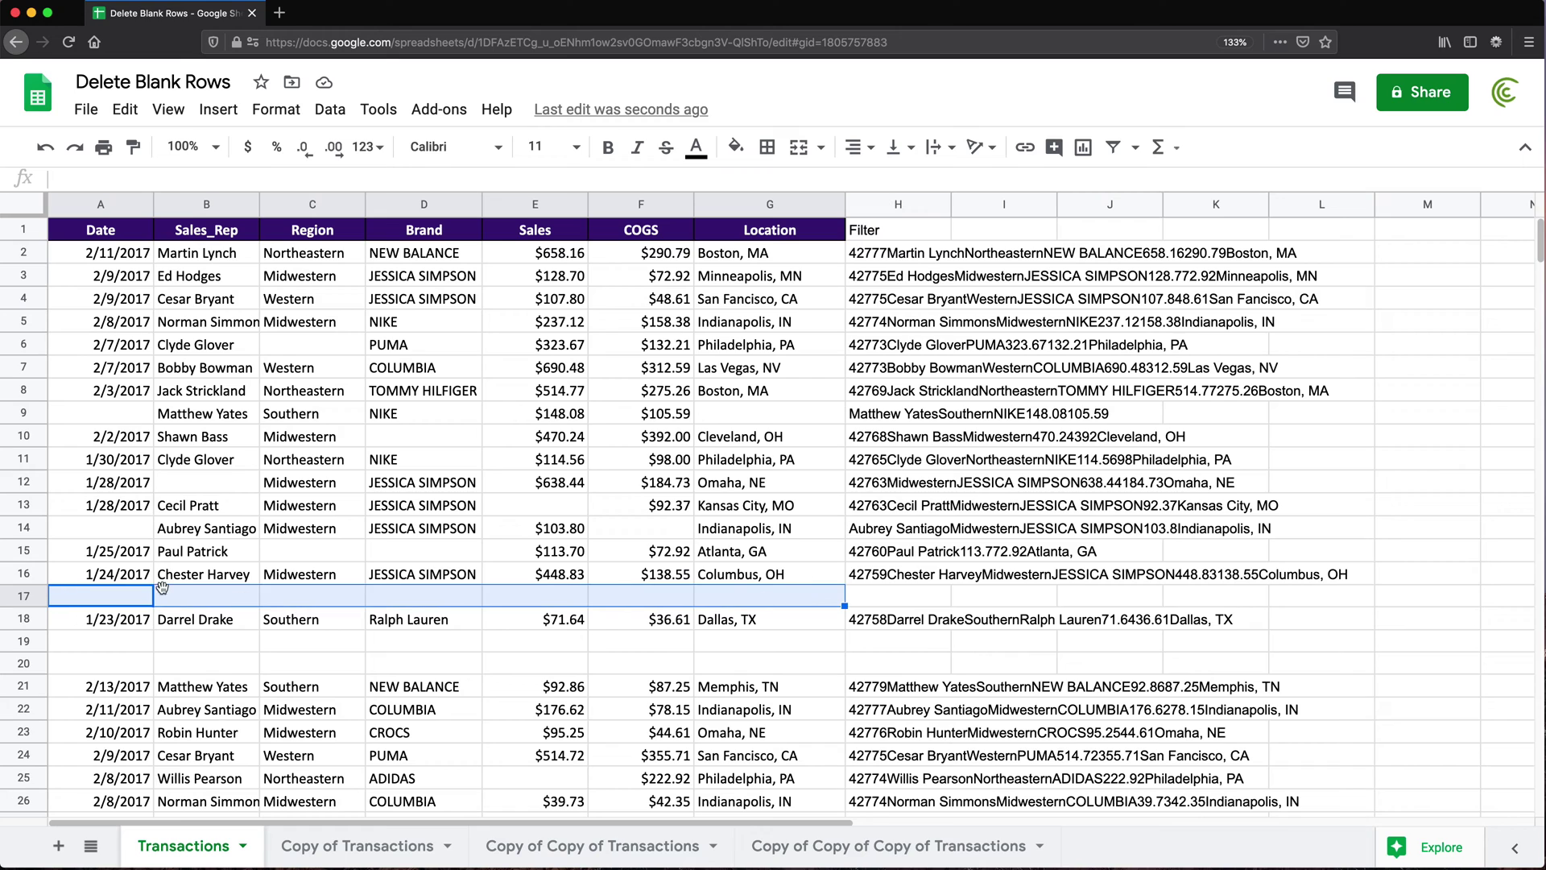
click(909, 597)
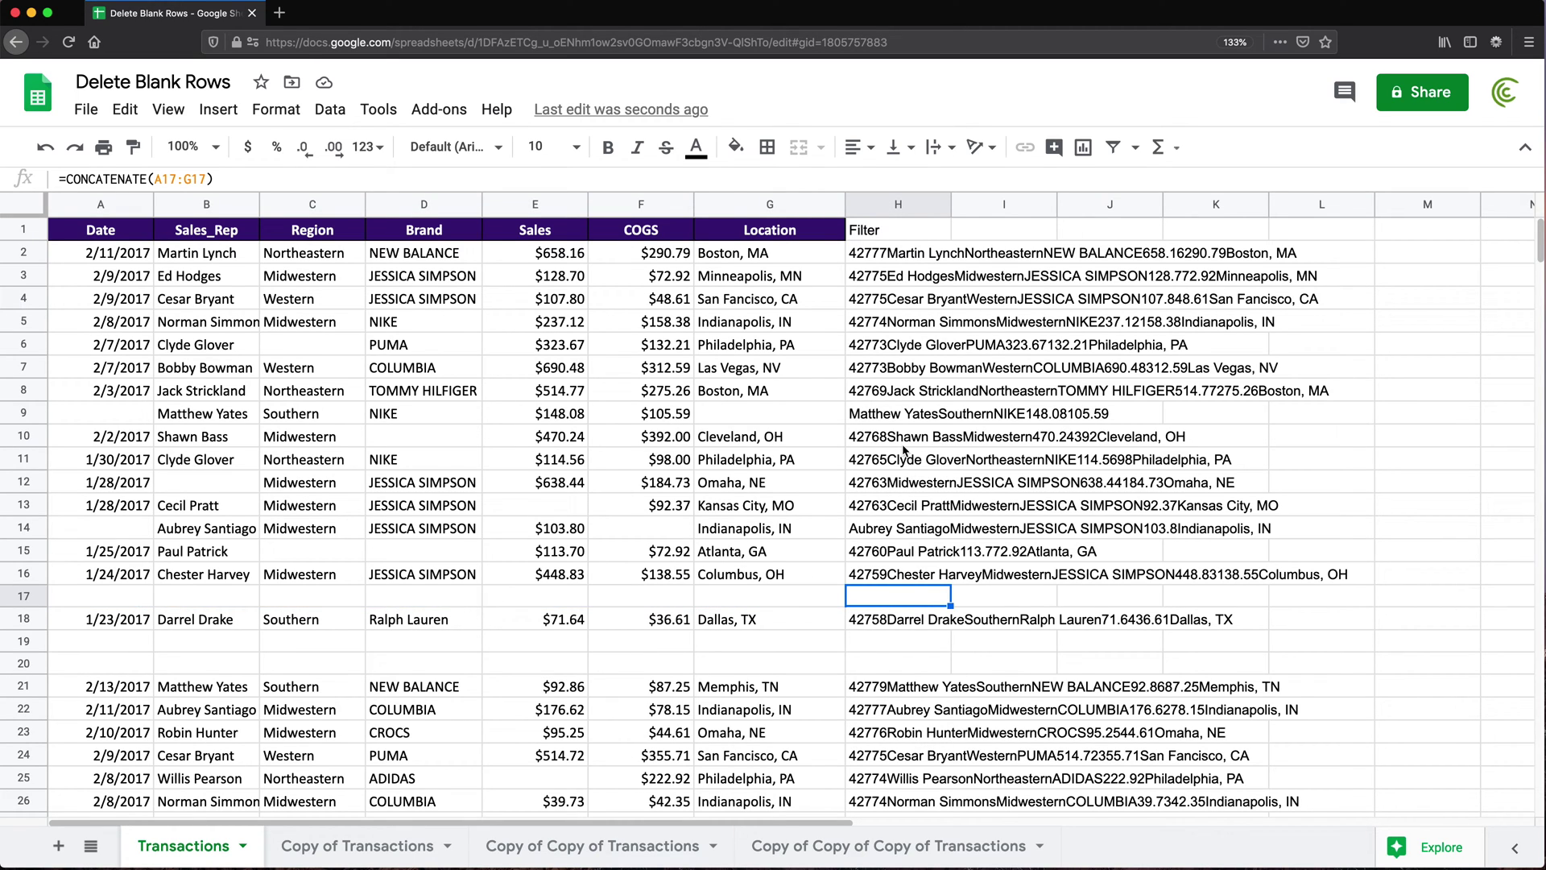
click(805, 435)
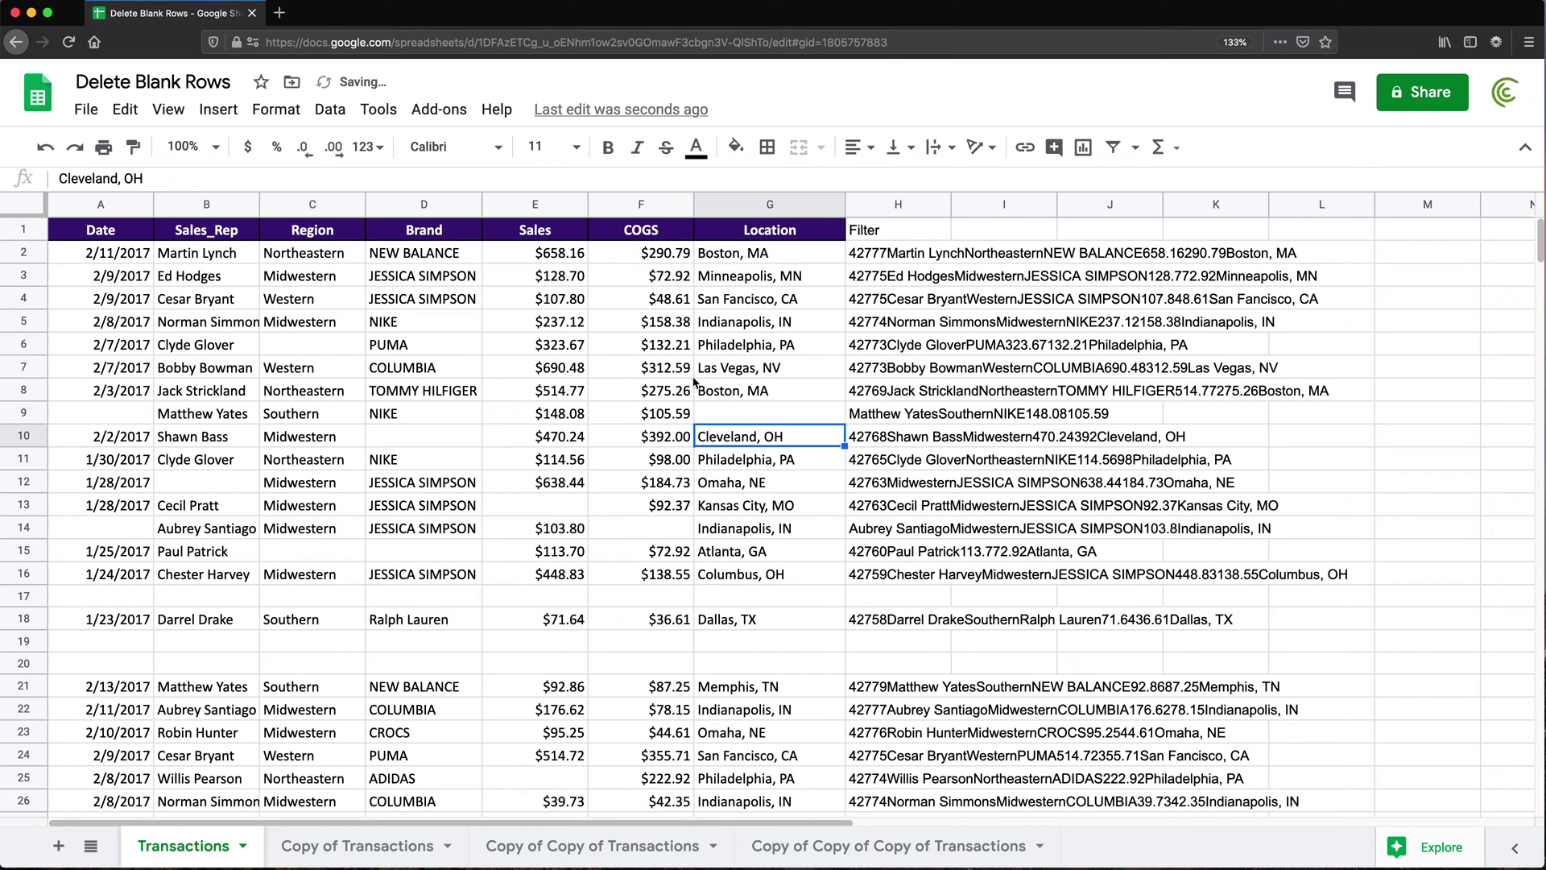
click(896, 204)
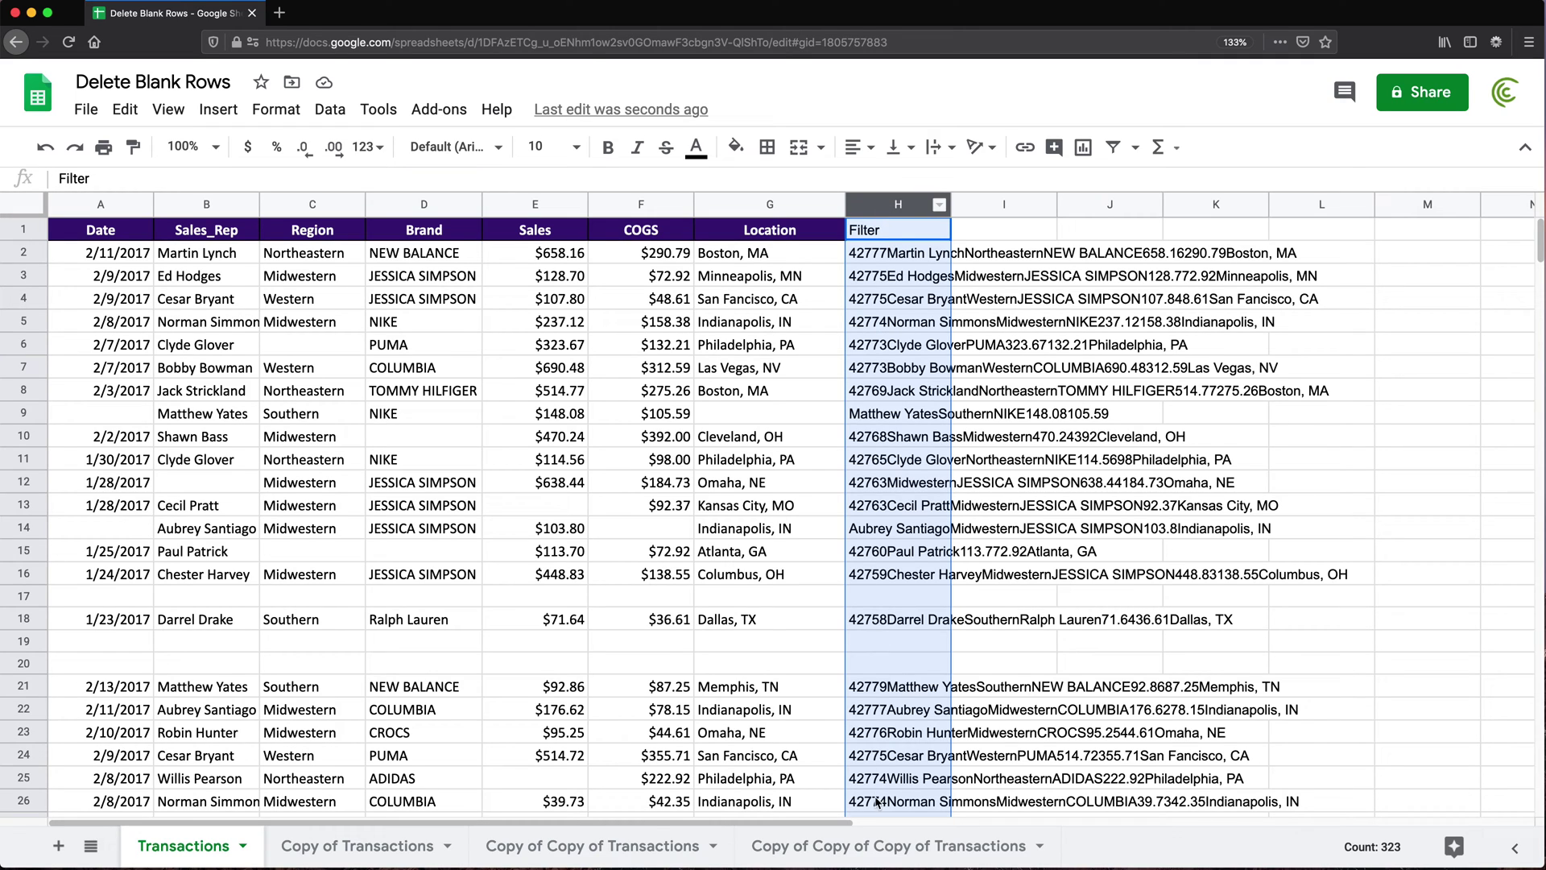
click(880, 315)
drag(879, 235, 898, 794)
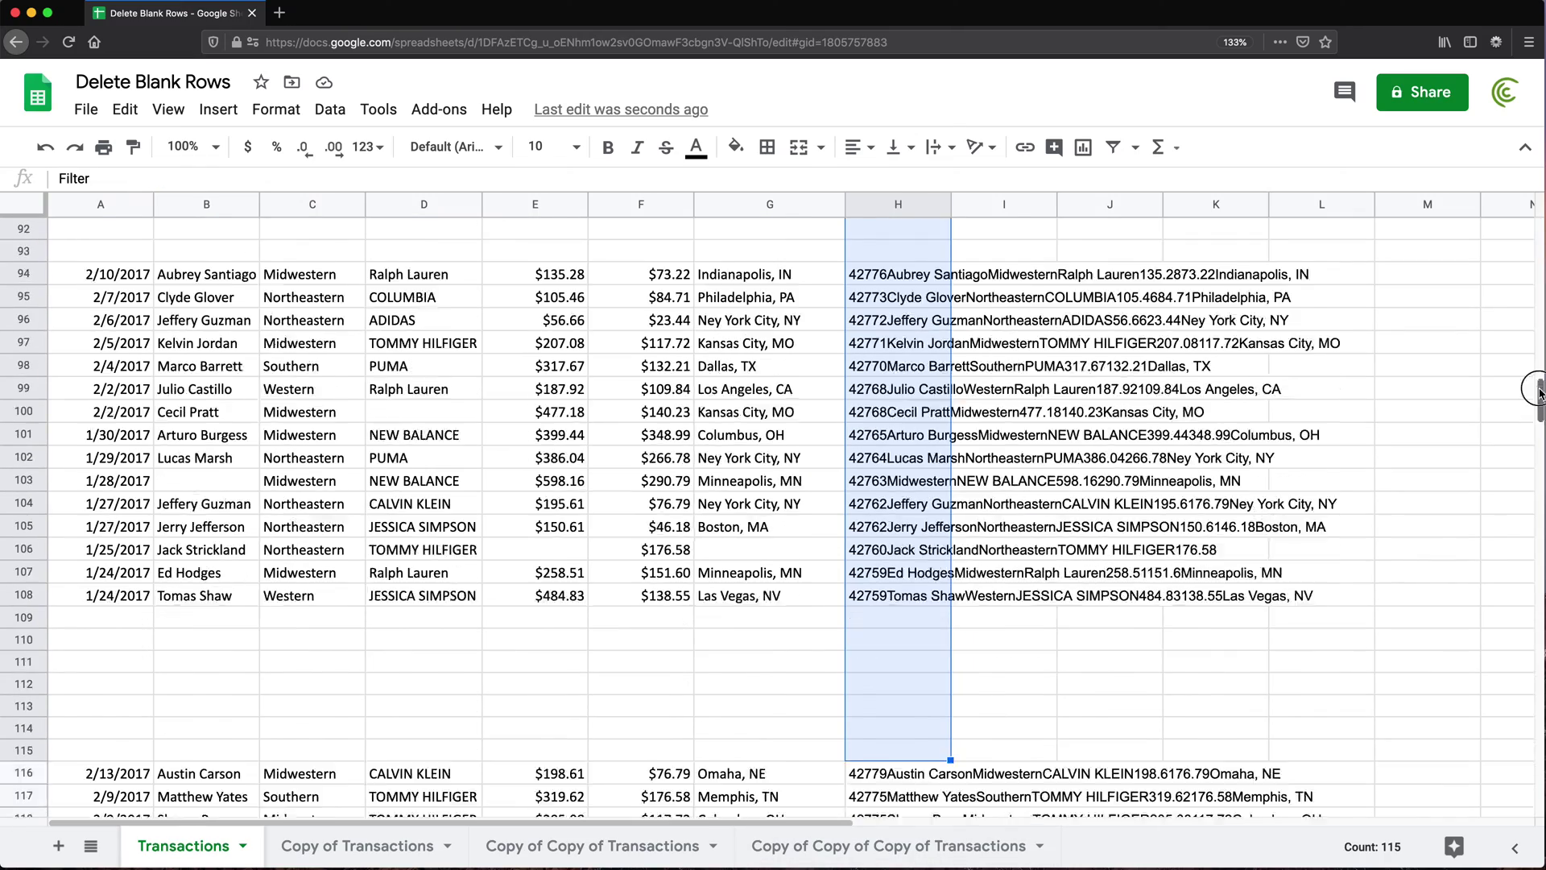
scroll(897, 484, up, 20)
click(1003, 367)
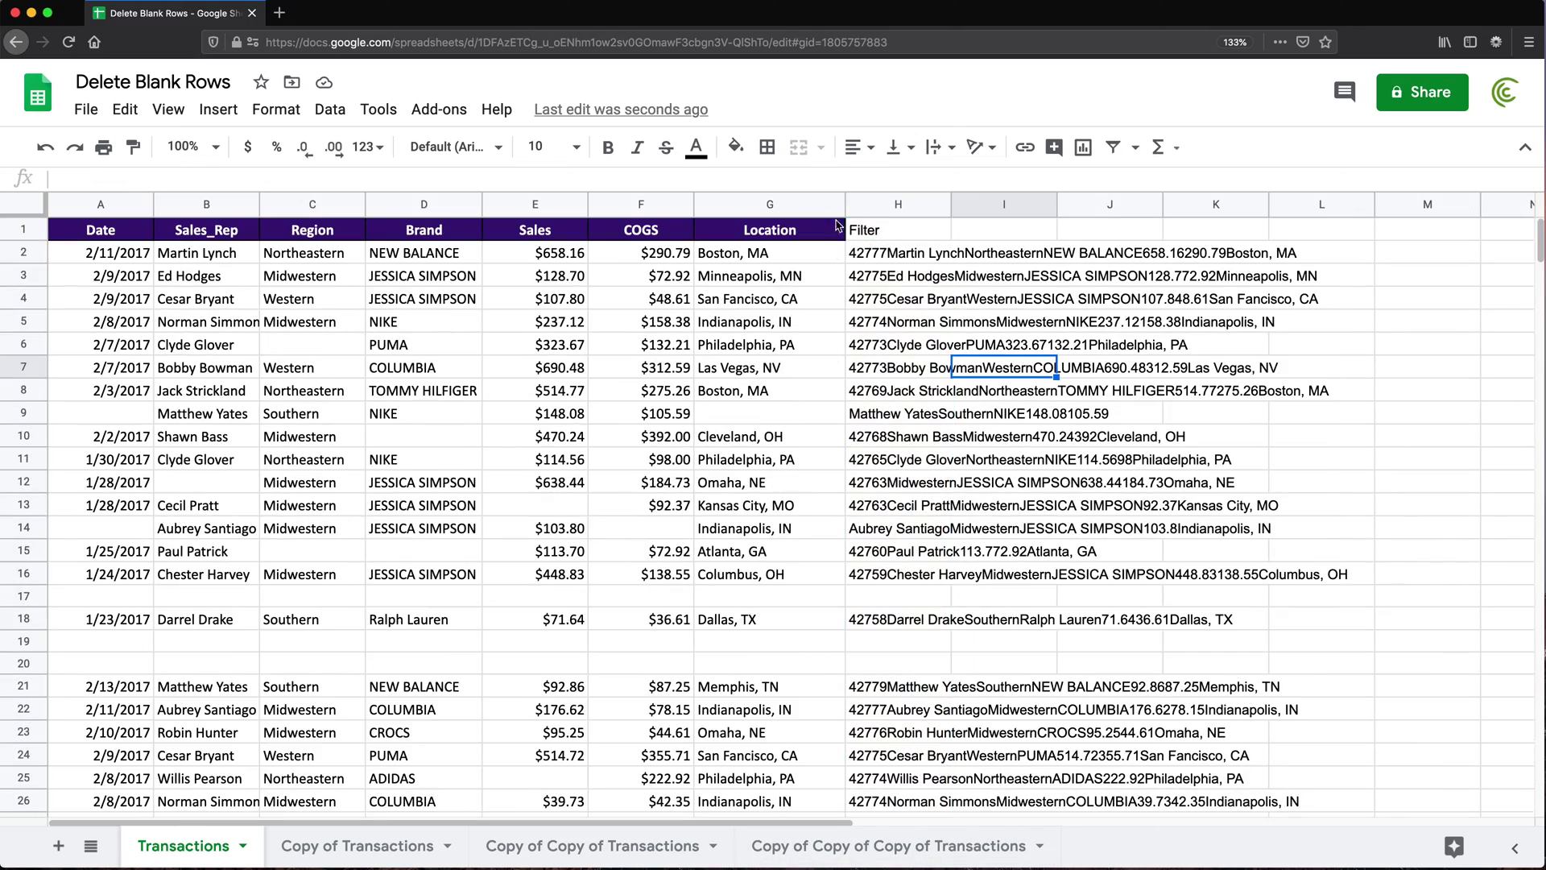
click(895, 207)
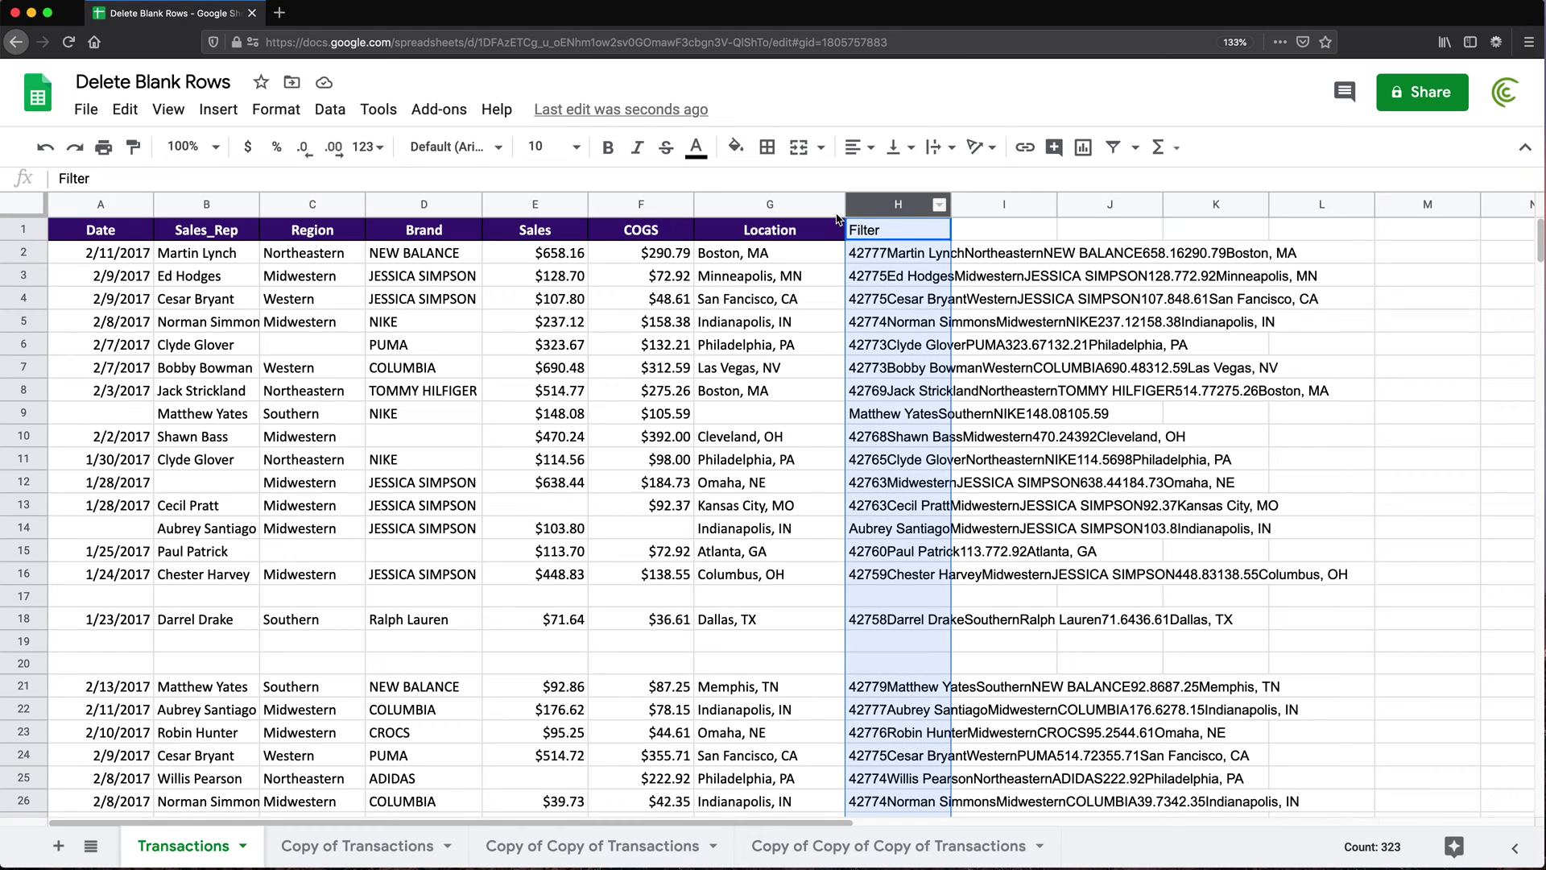
Create a filter and set the Filter column to show only (Blanks) values
click(323, 113)
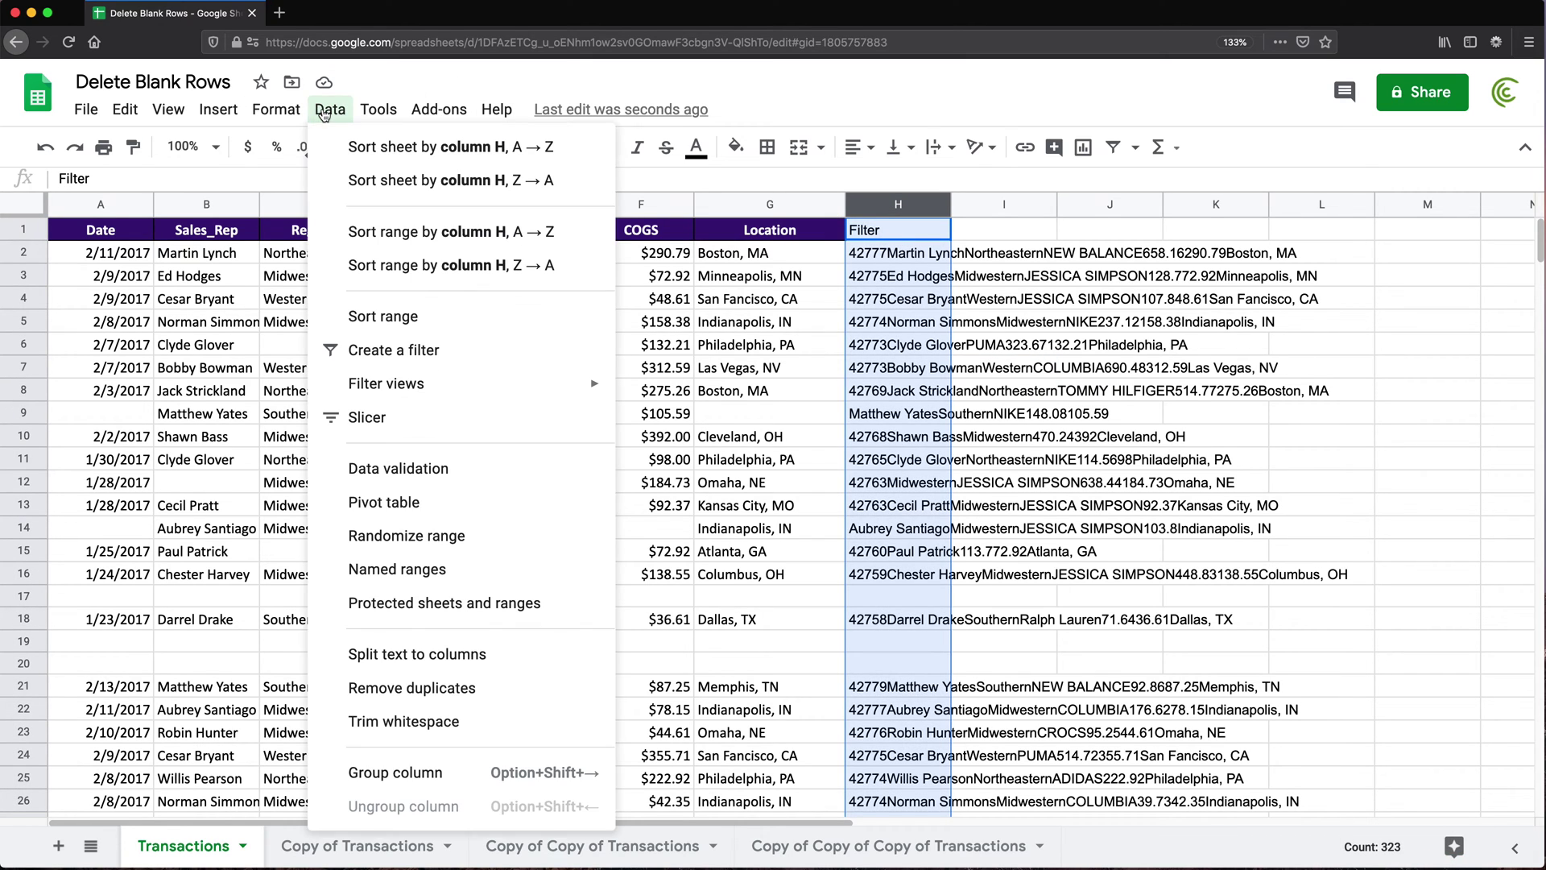
click(403, 351)
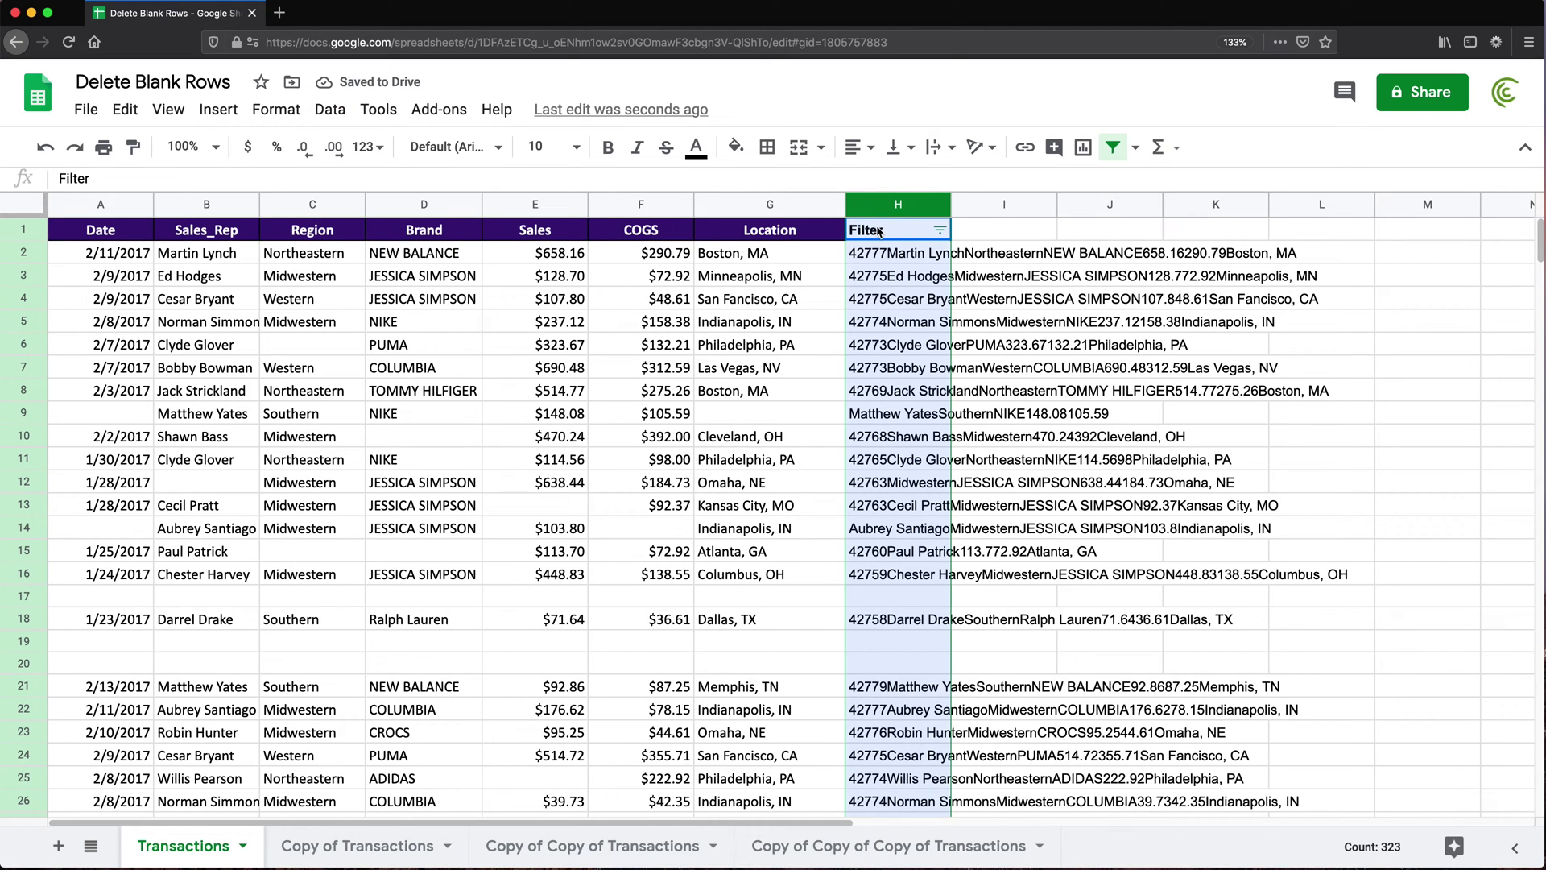
click(879, 232)
click(939, 231)
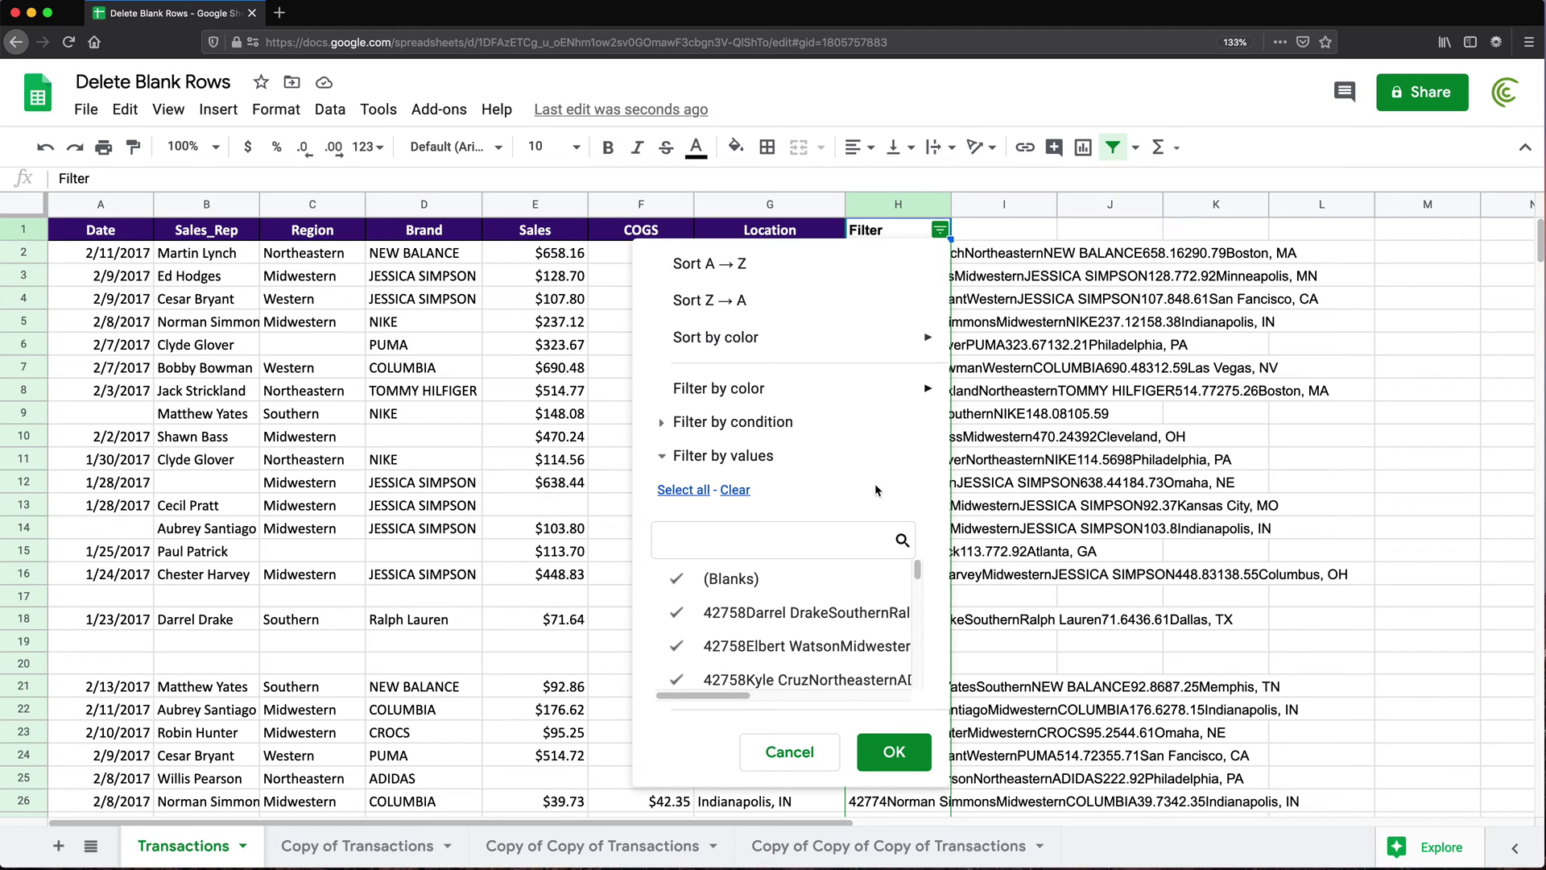
click(732, 491)
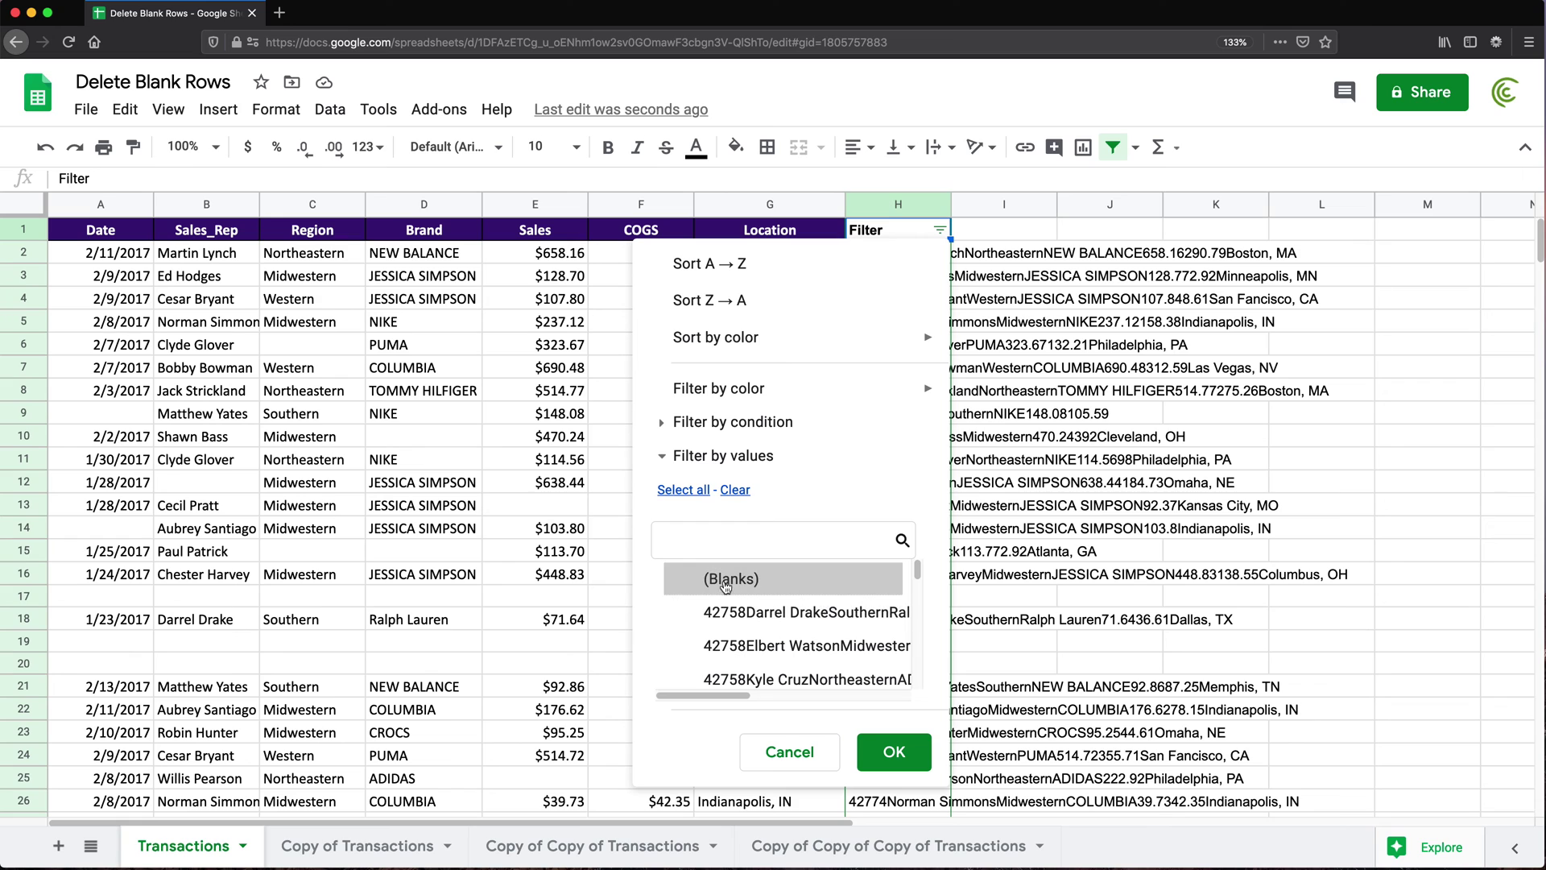
click(694, 582)
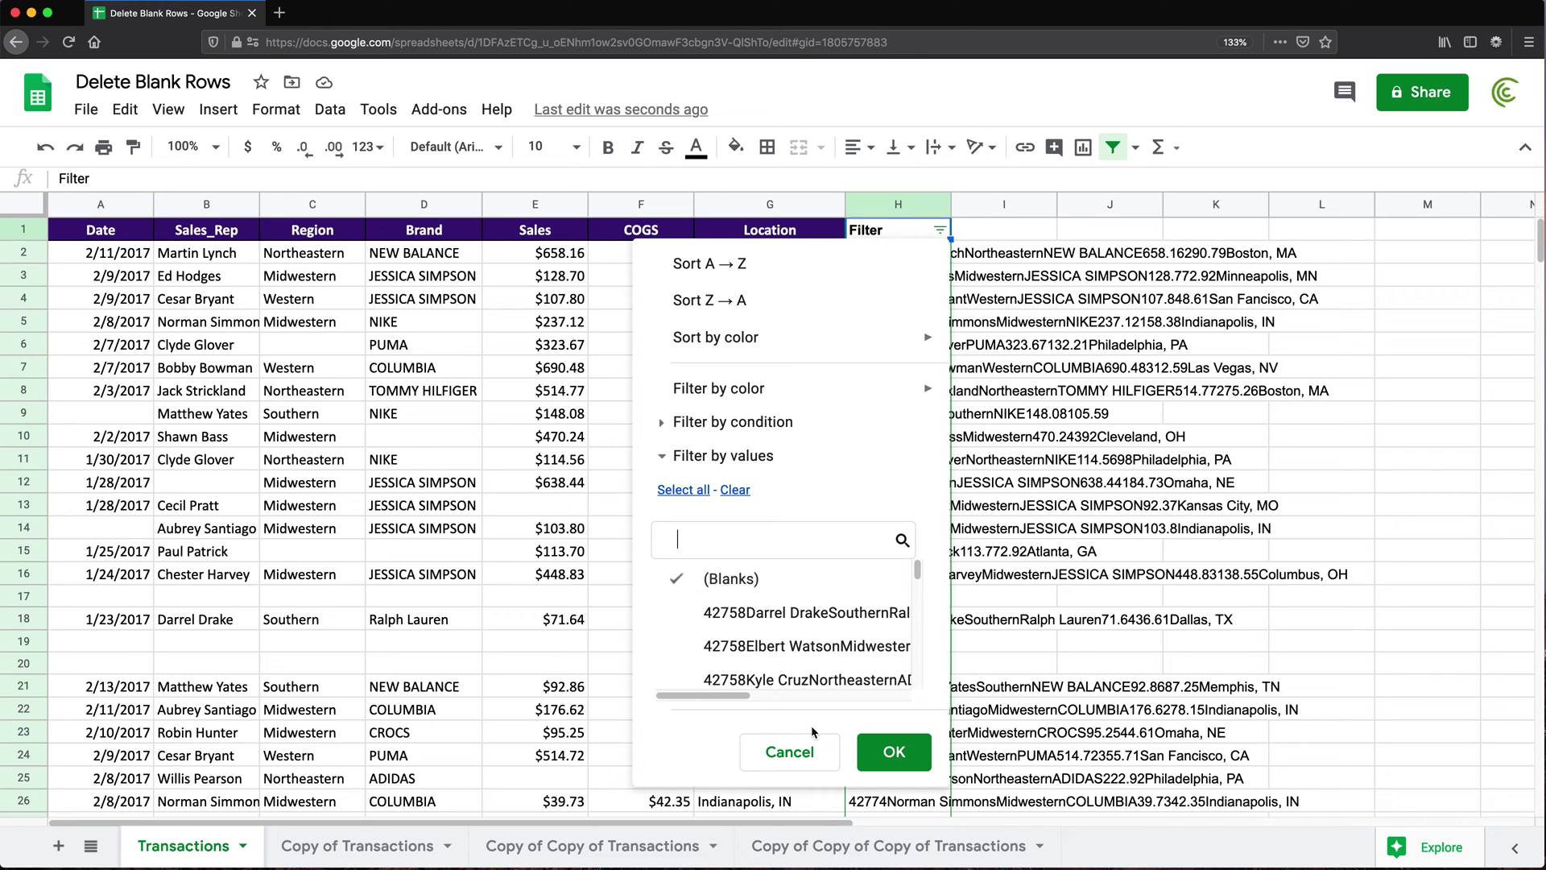
click(889, 752)
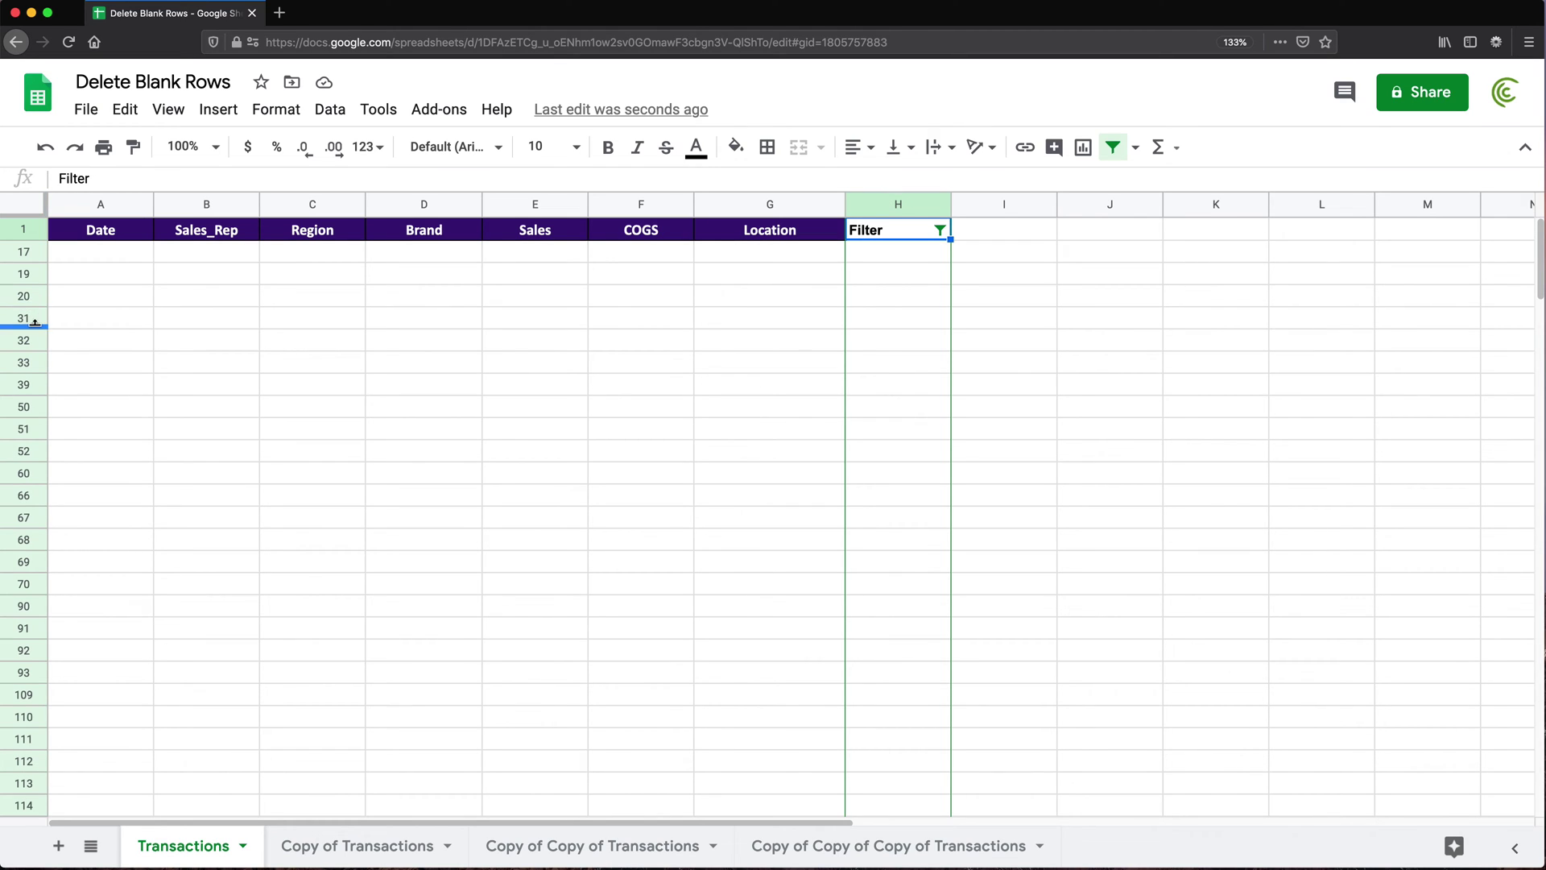
Select the visible blank rows 17 through 323 and delete them
click(25, 252)
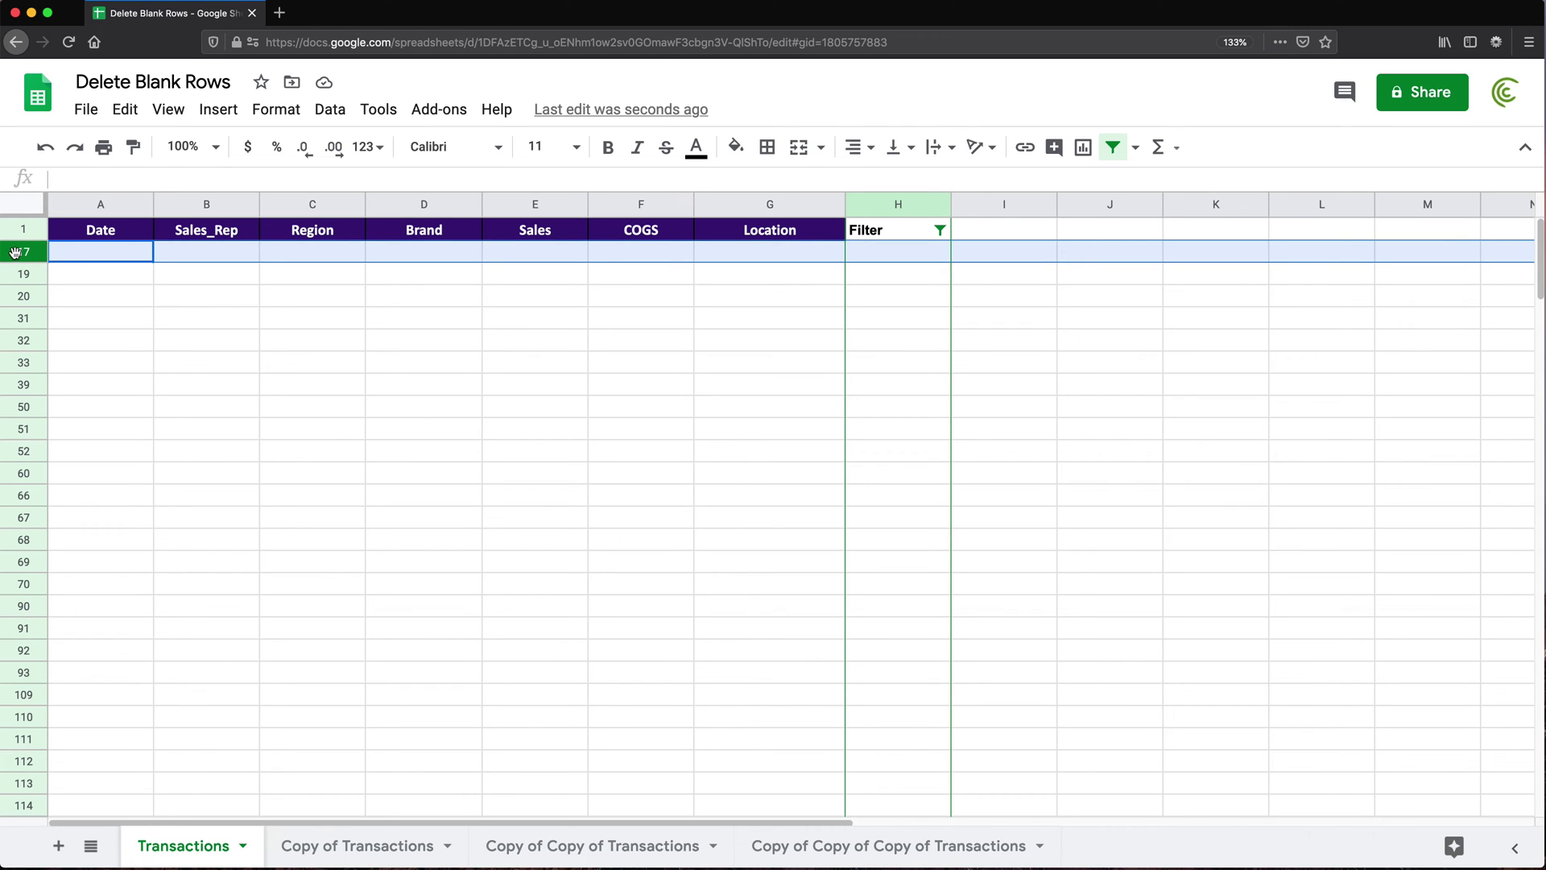
key(ctrl+shift+Down)
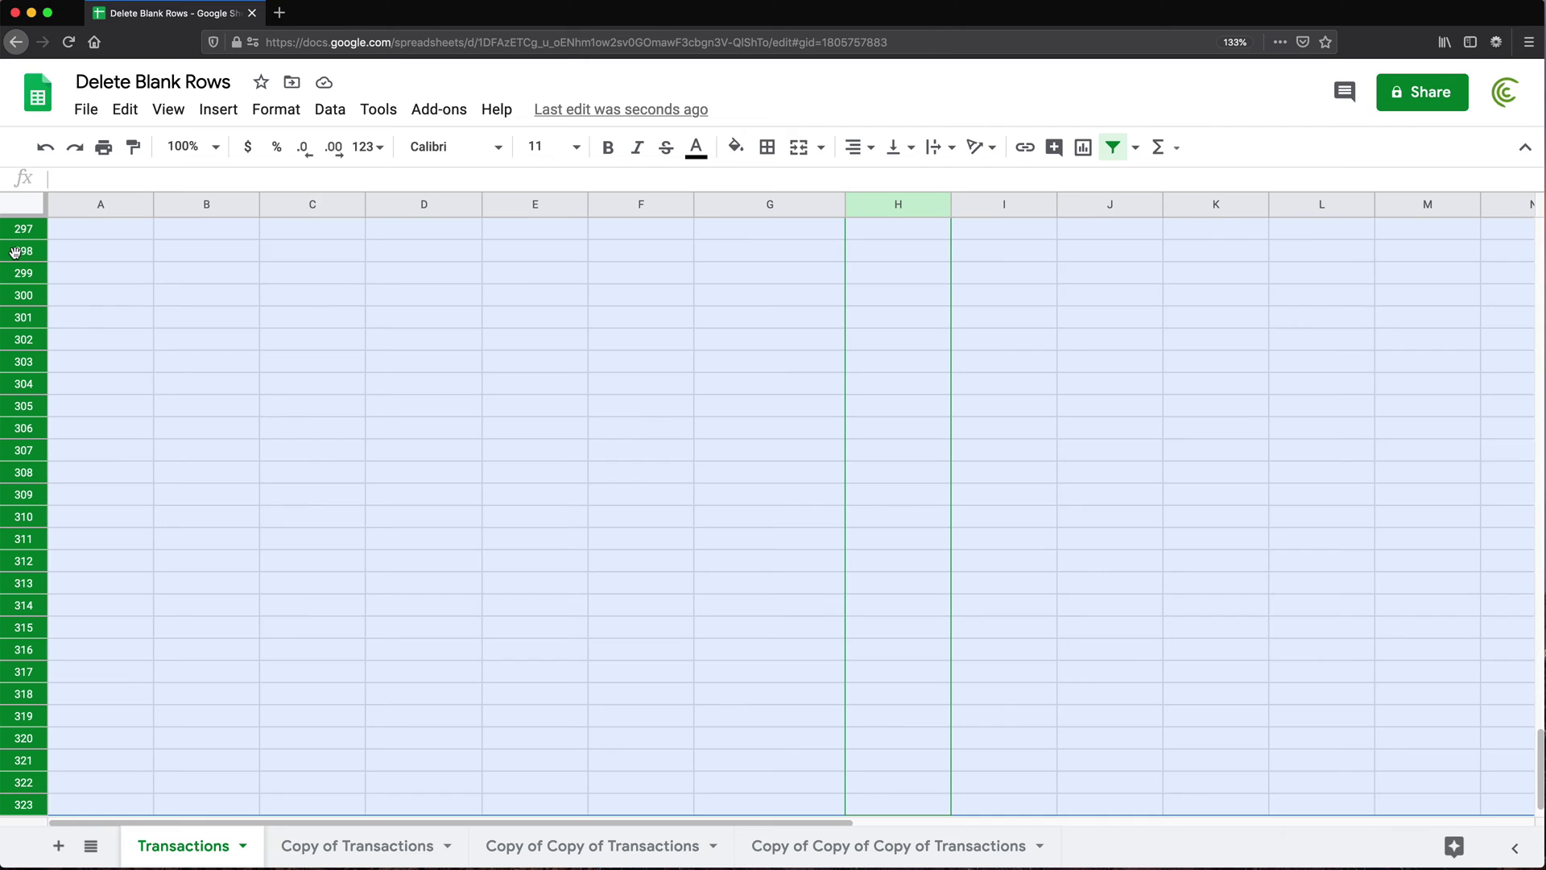
right_click(24, 427)
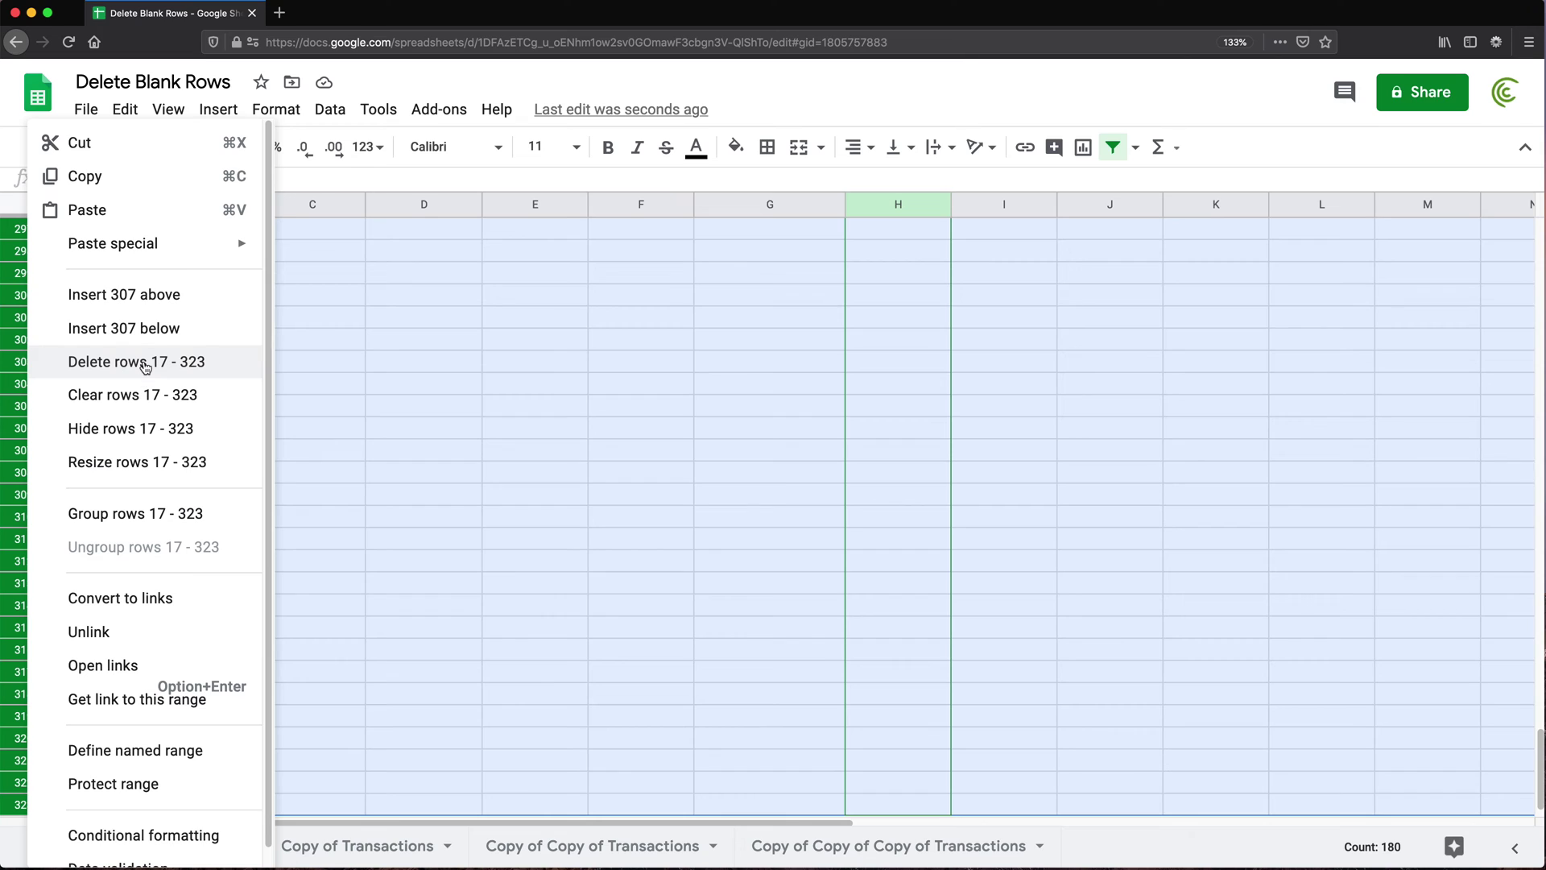
click(145, 366)
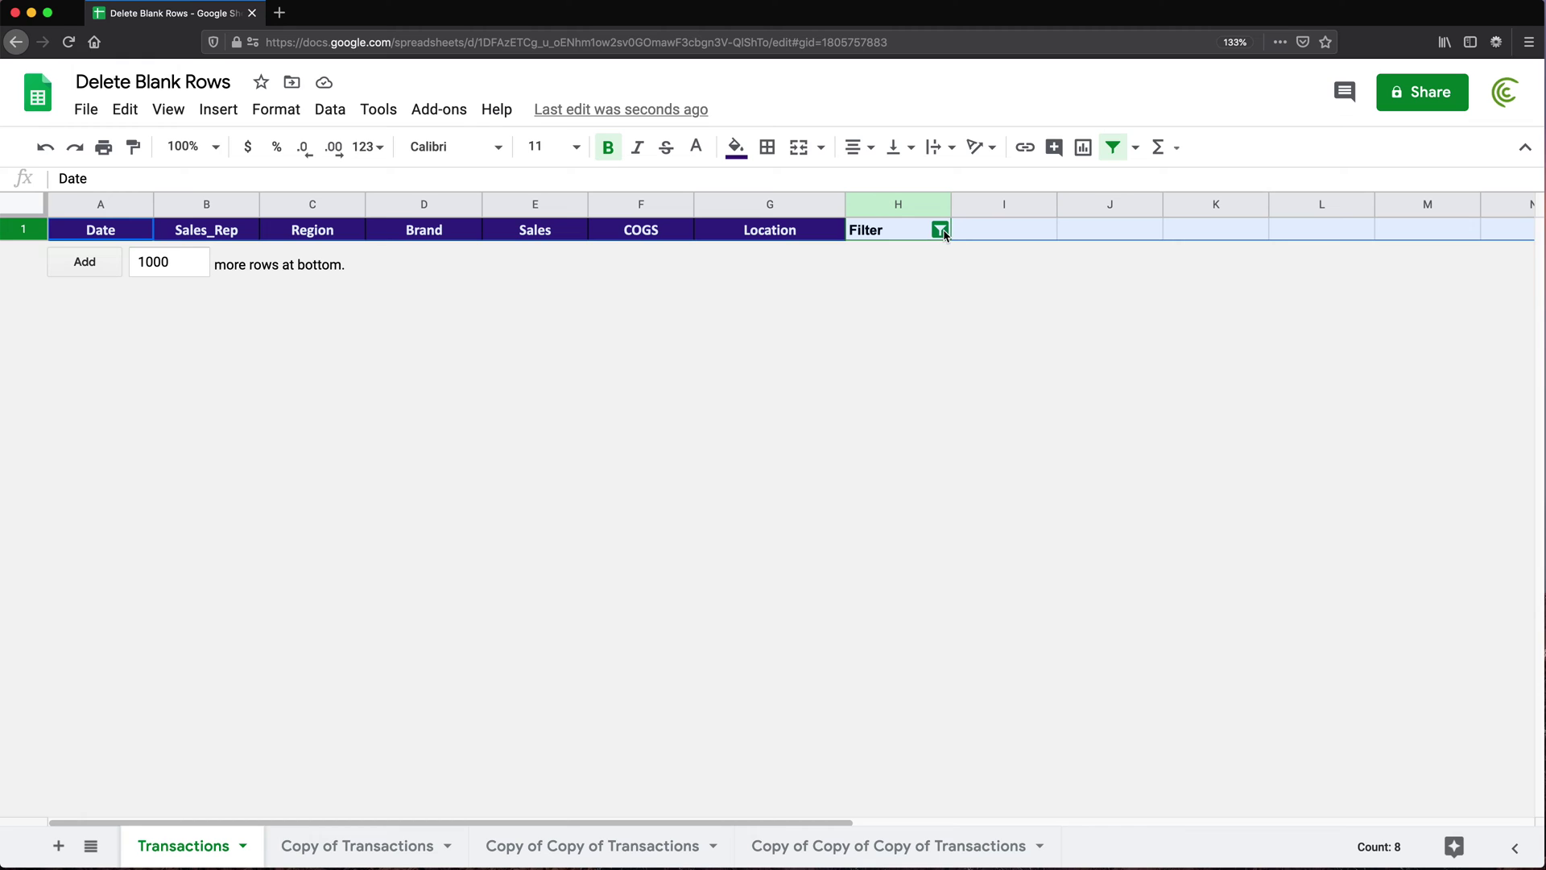
Delete helper column H and scroll down to confirm no blank rows remain
click(899, 211)
right_click(897, 211)
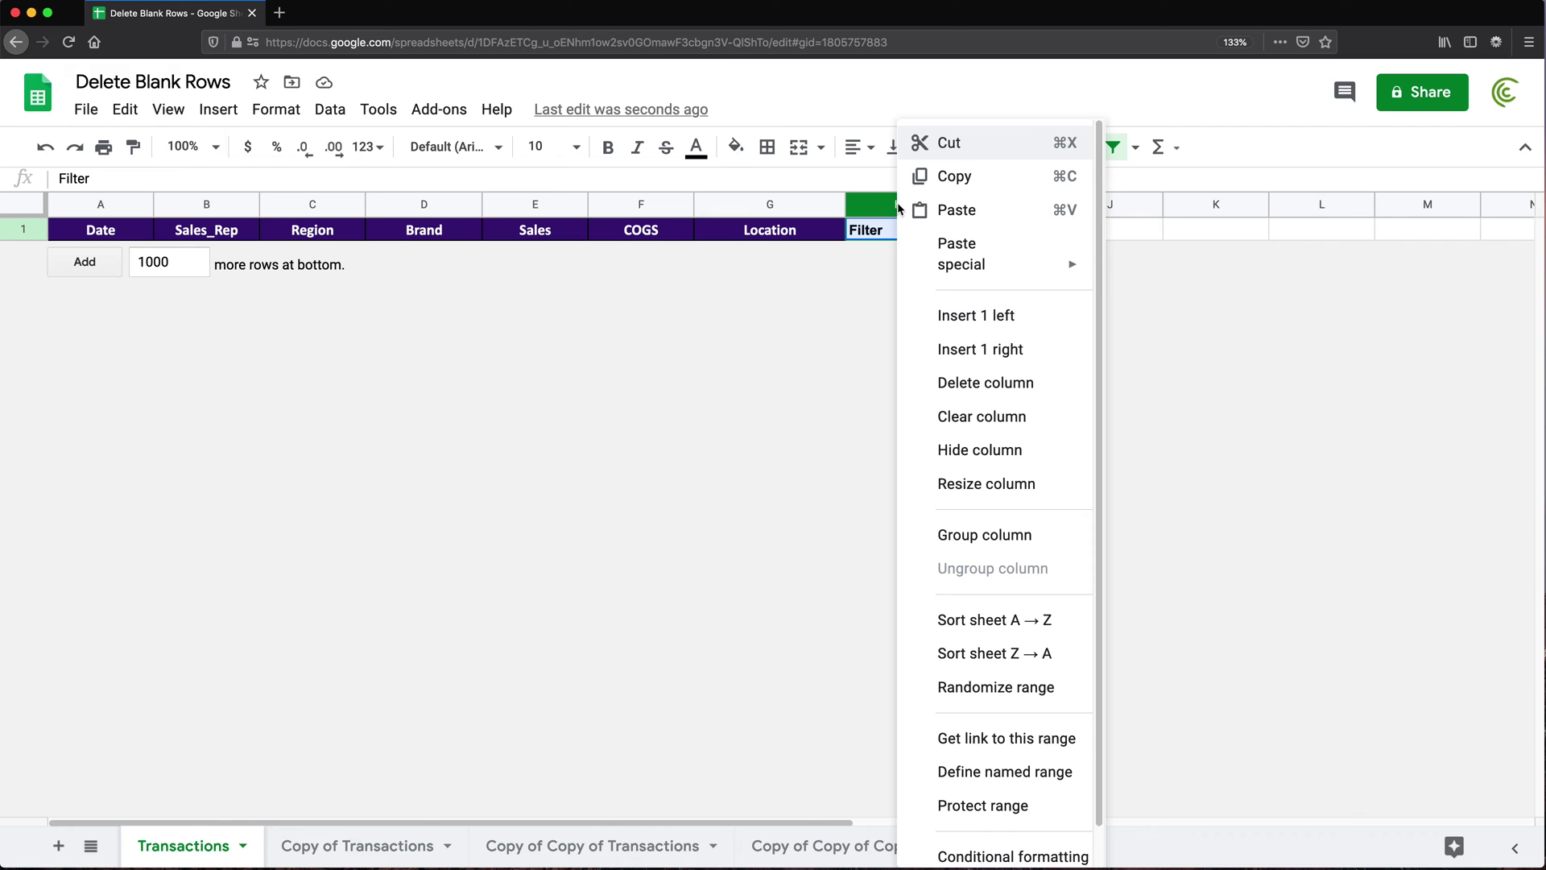
click(1004, 390)
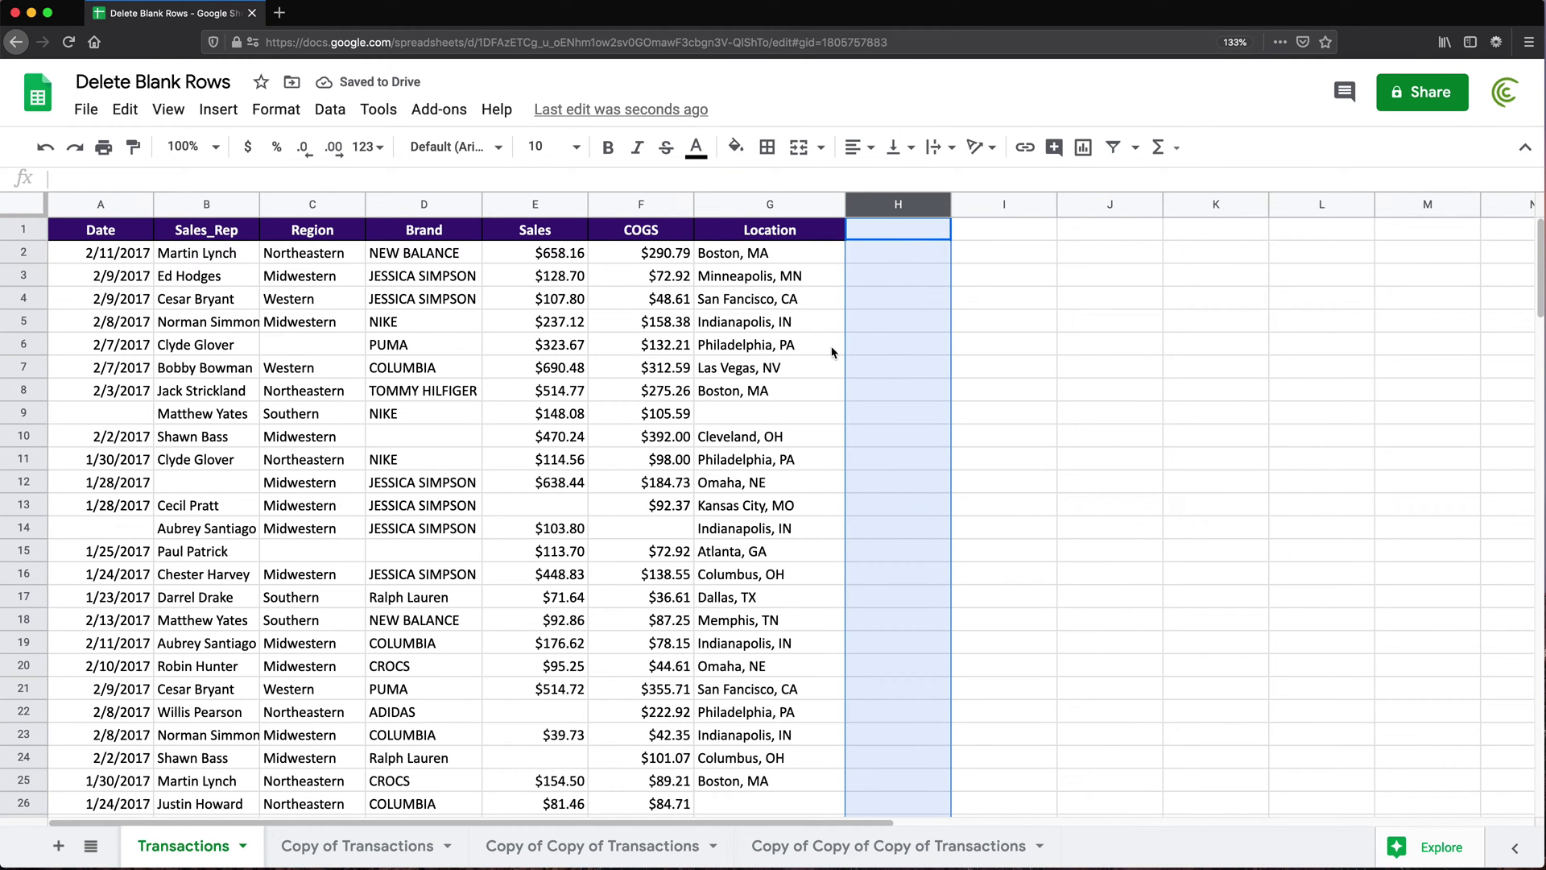
click(668, 275)
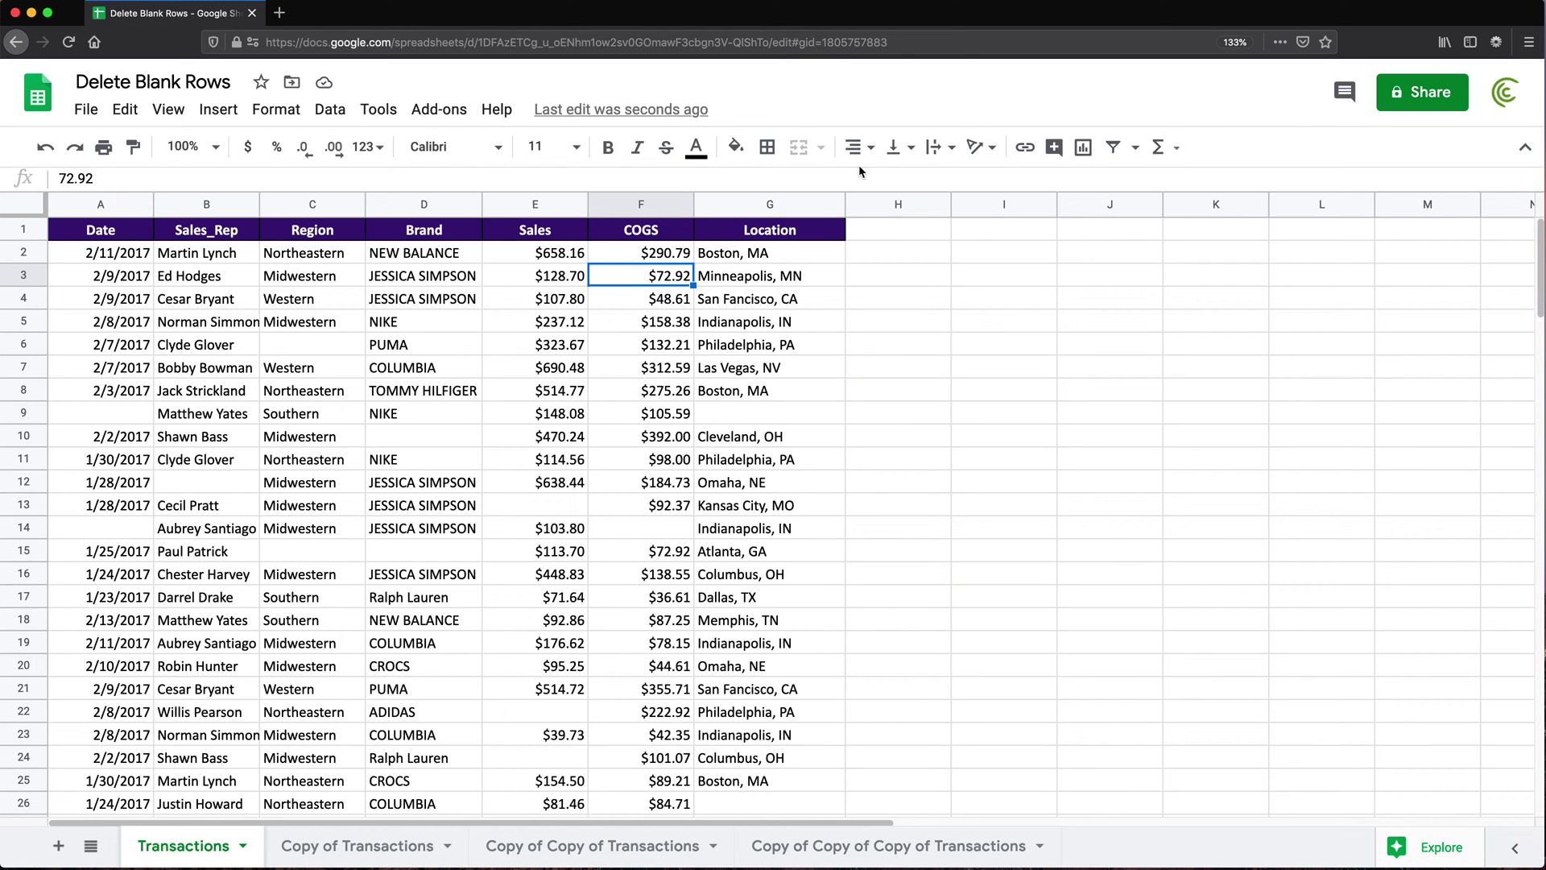
scroll(617, 364, down, 10)
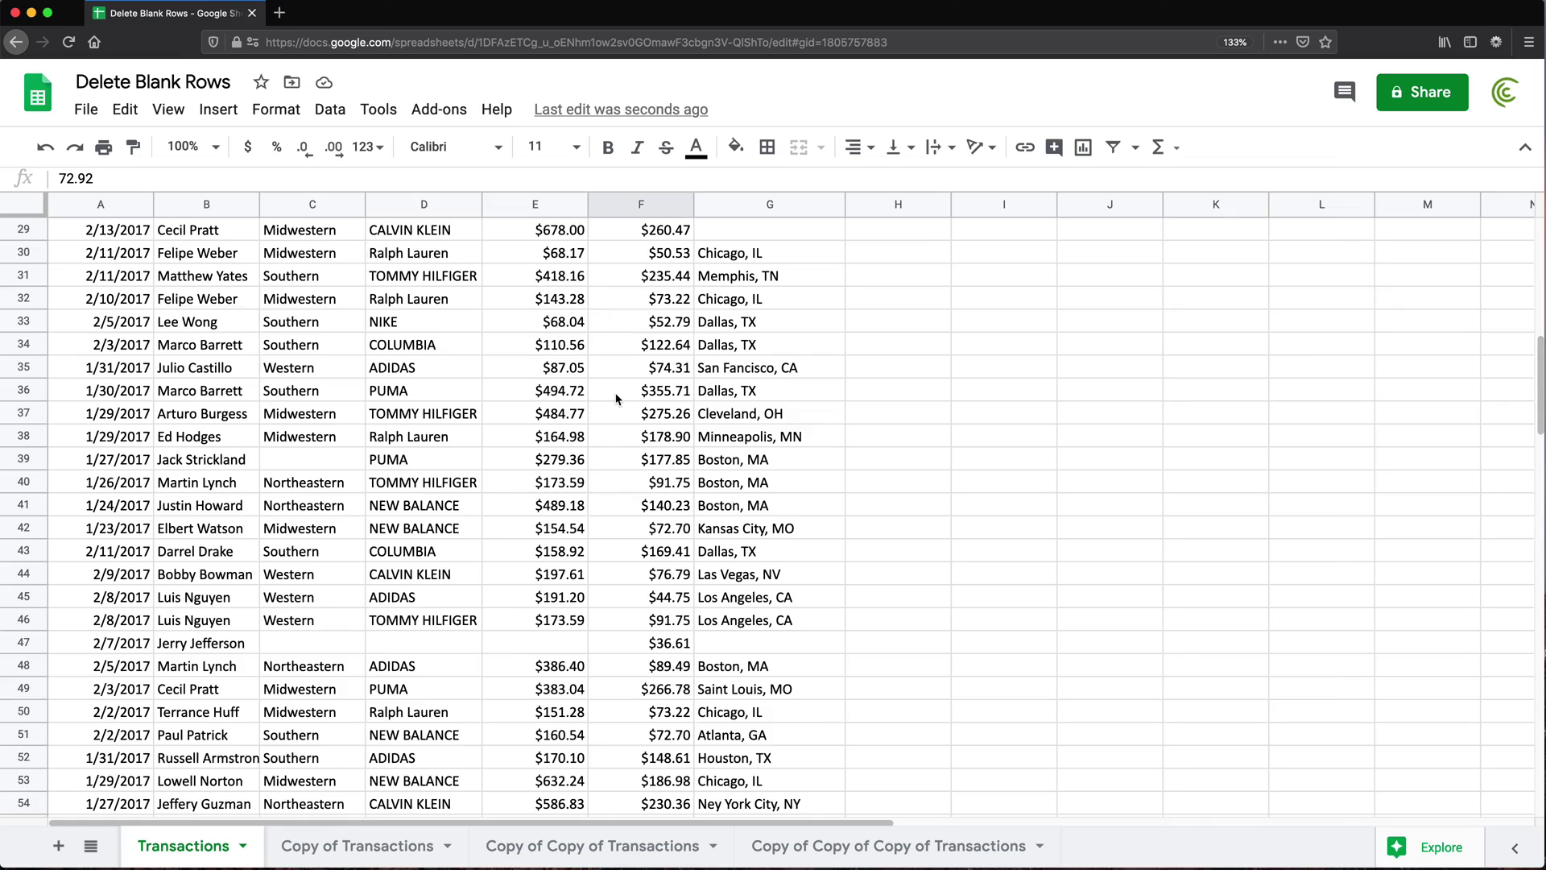
scroll(617, 398, down, 20)
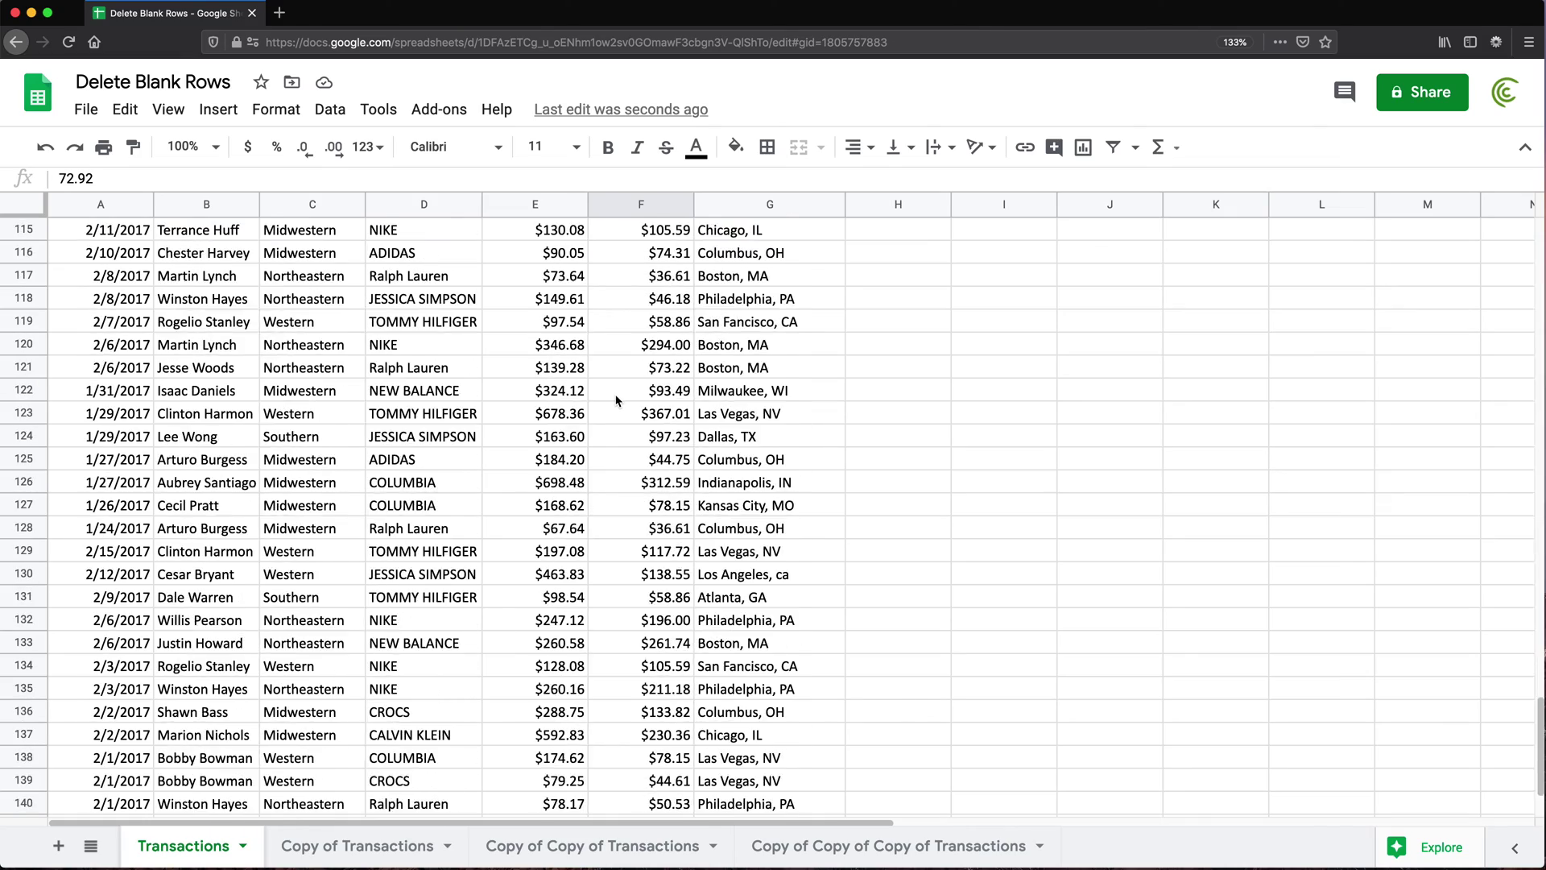
scroll(616, 400, down, 3)
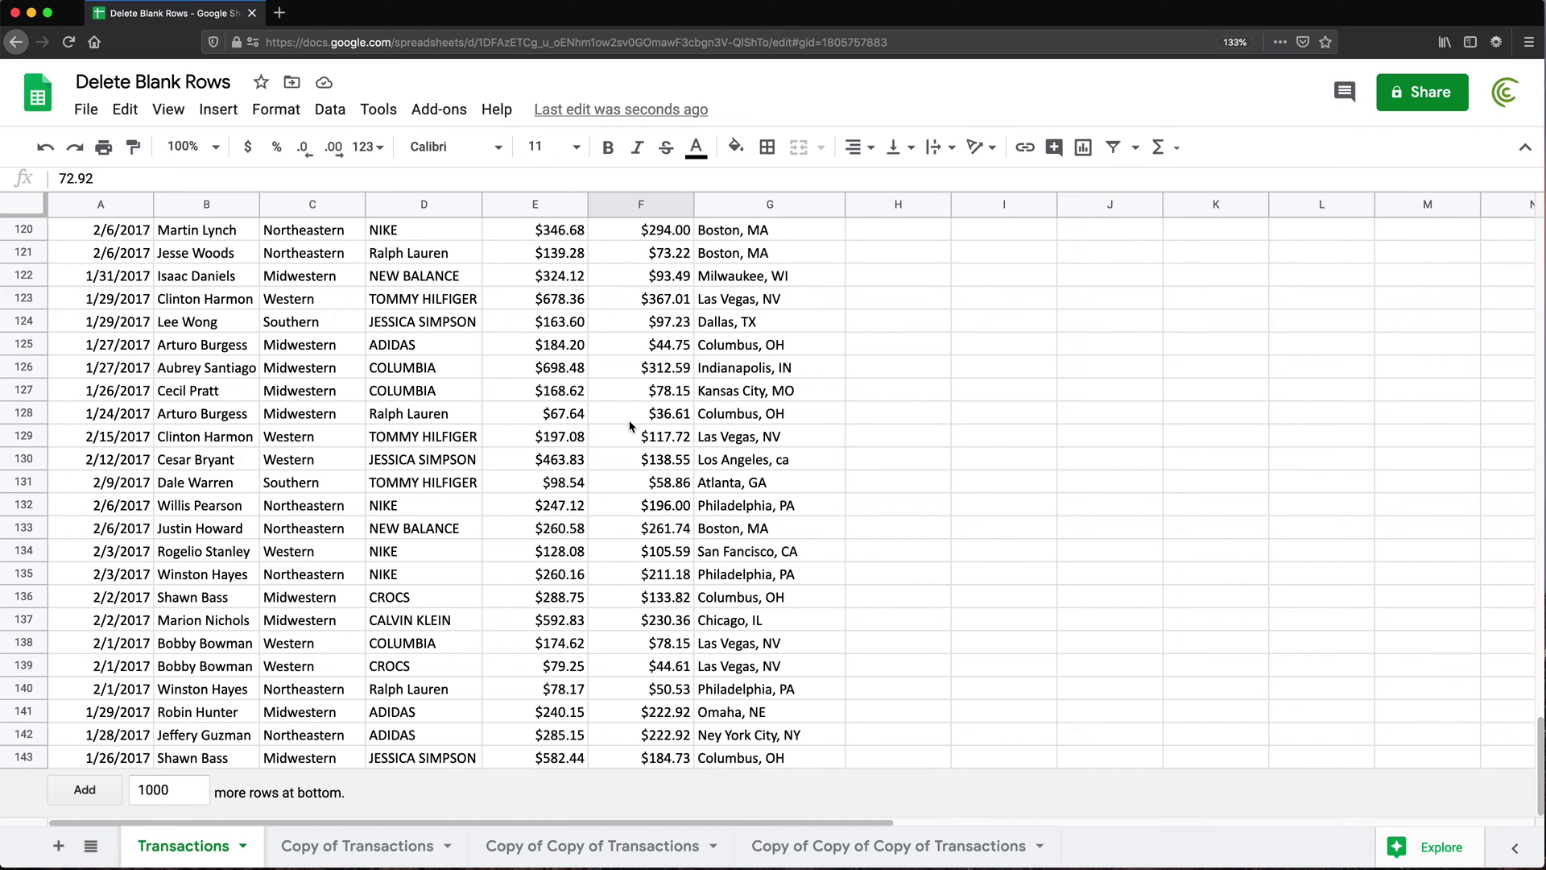
On Copy of Transactions, sort columns A–G with a header row by Date, Sales, then Location
click(357, 845)
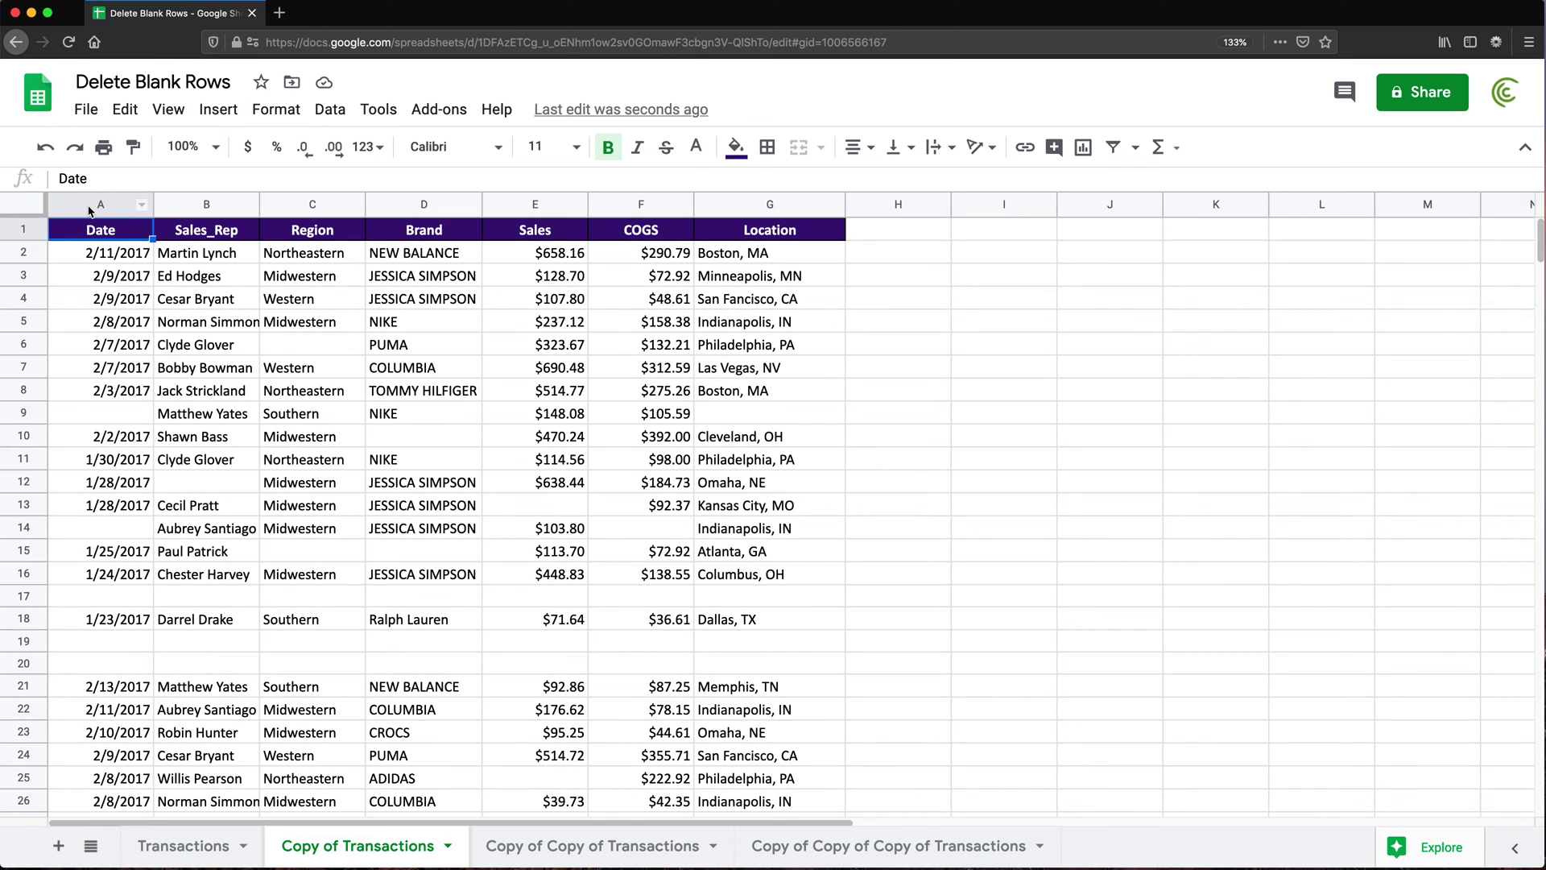
drag(91, 209, 771, 206)
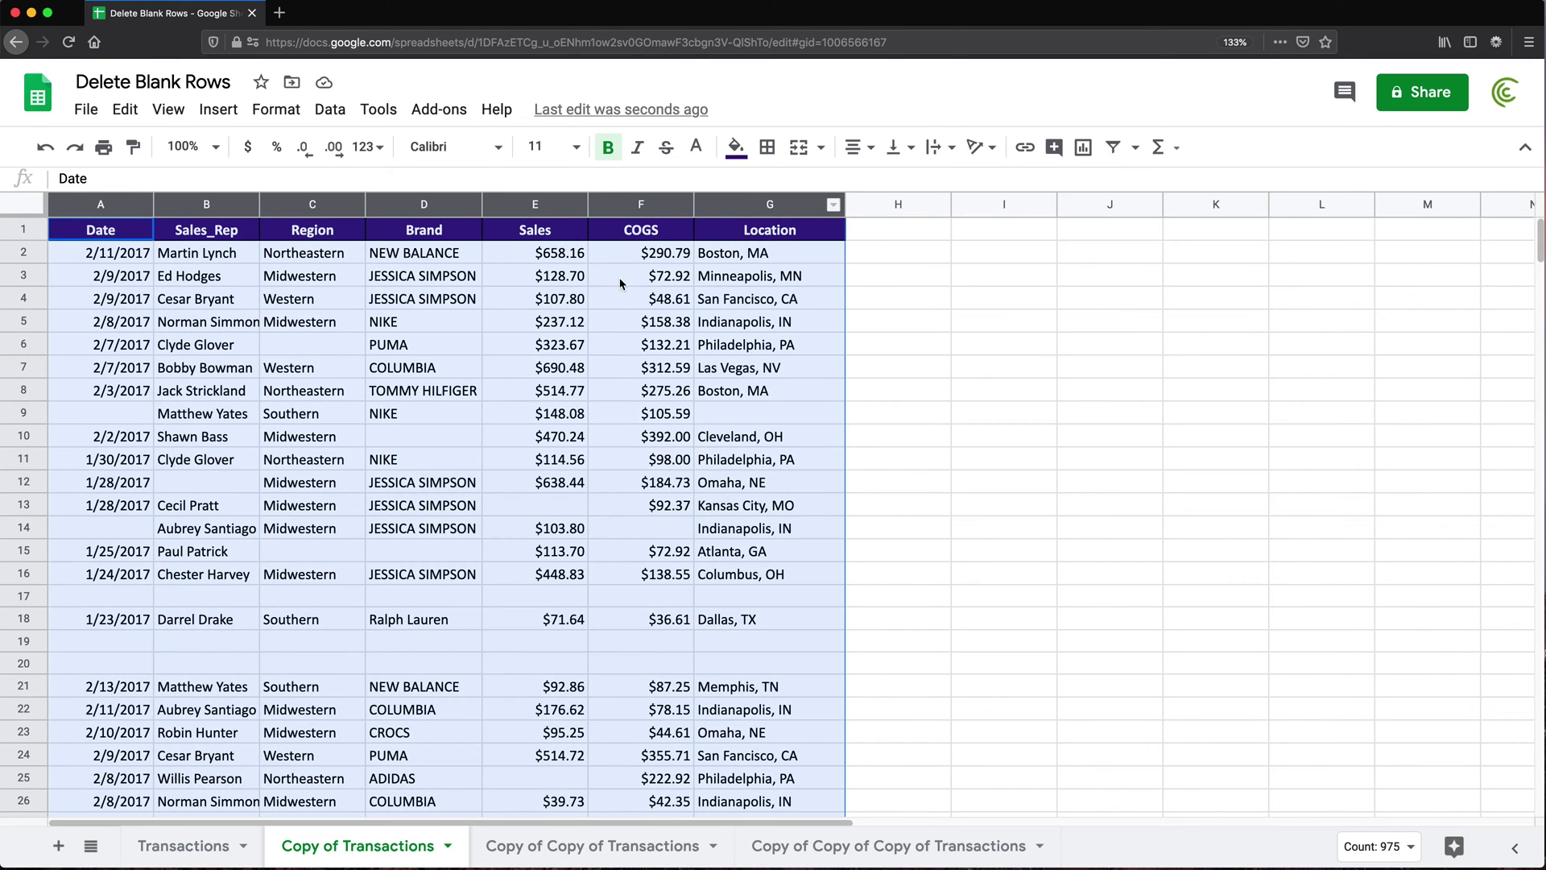
click(330, 110)
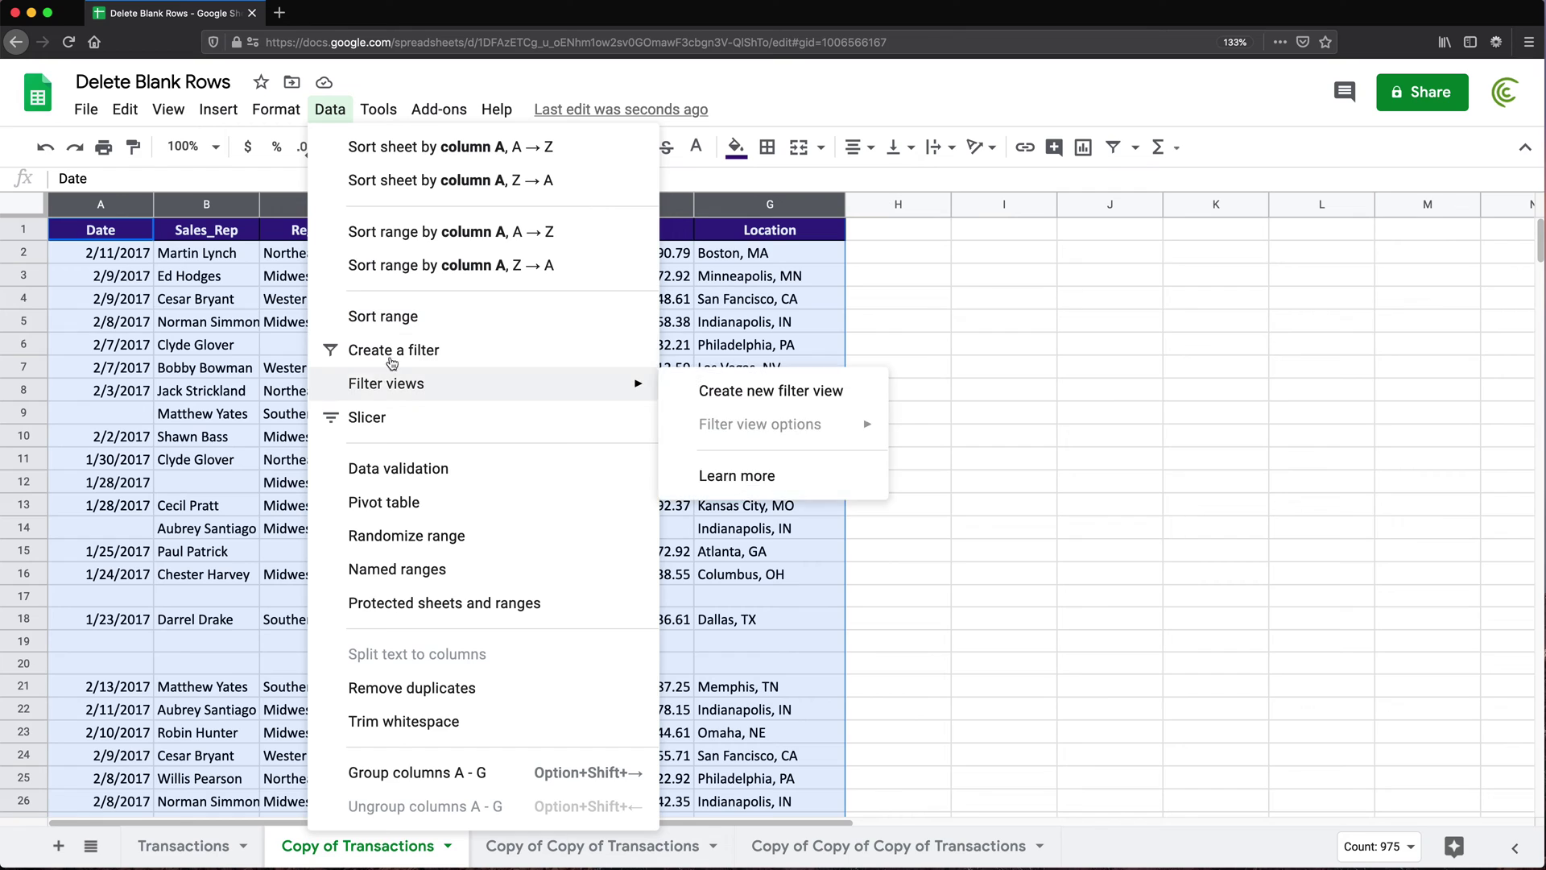
click(399, 322)
click(538, 384)
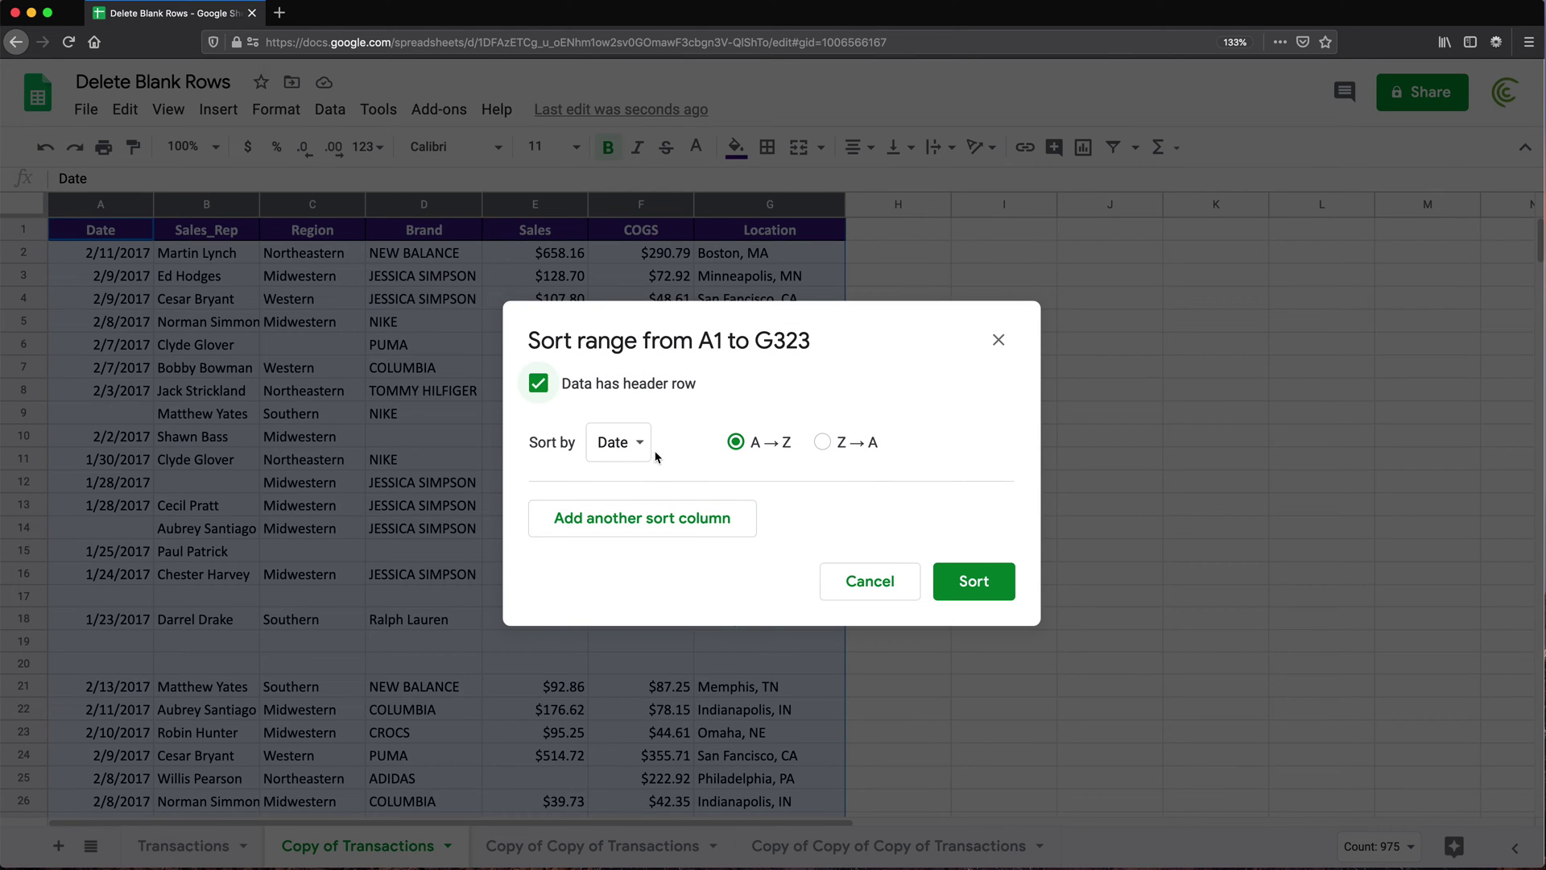
click(628, 530)
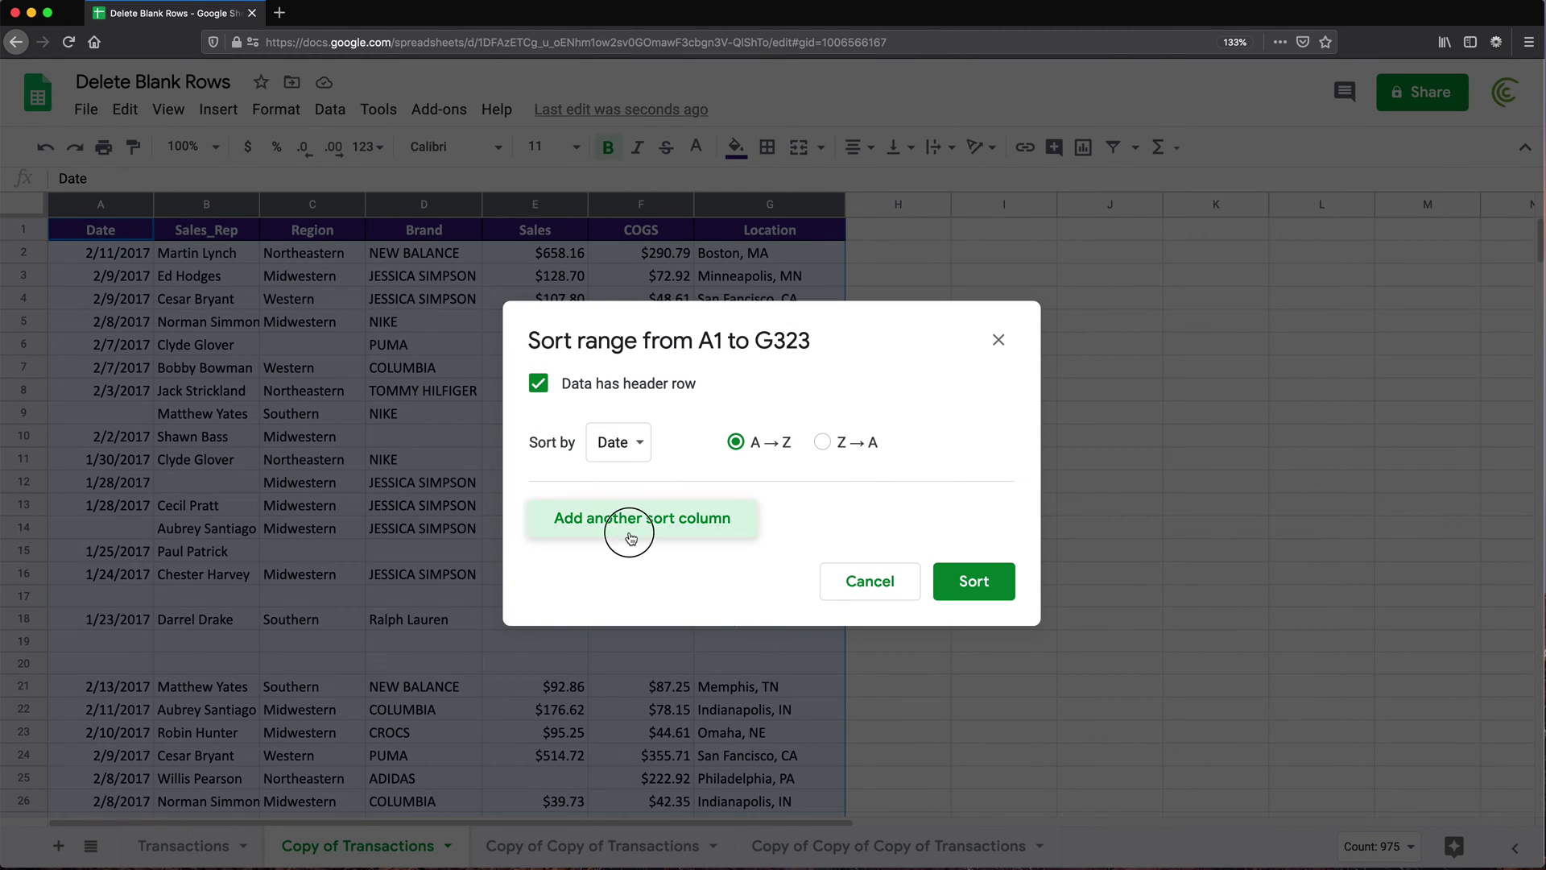
click(632, 531)
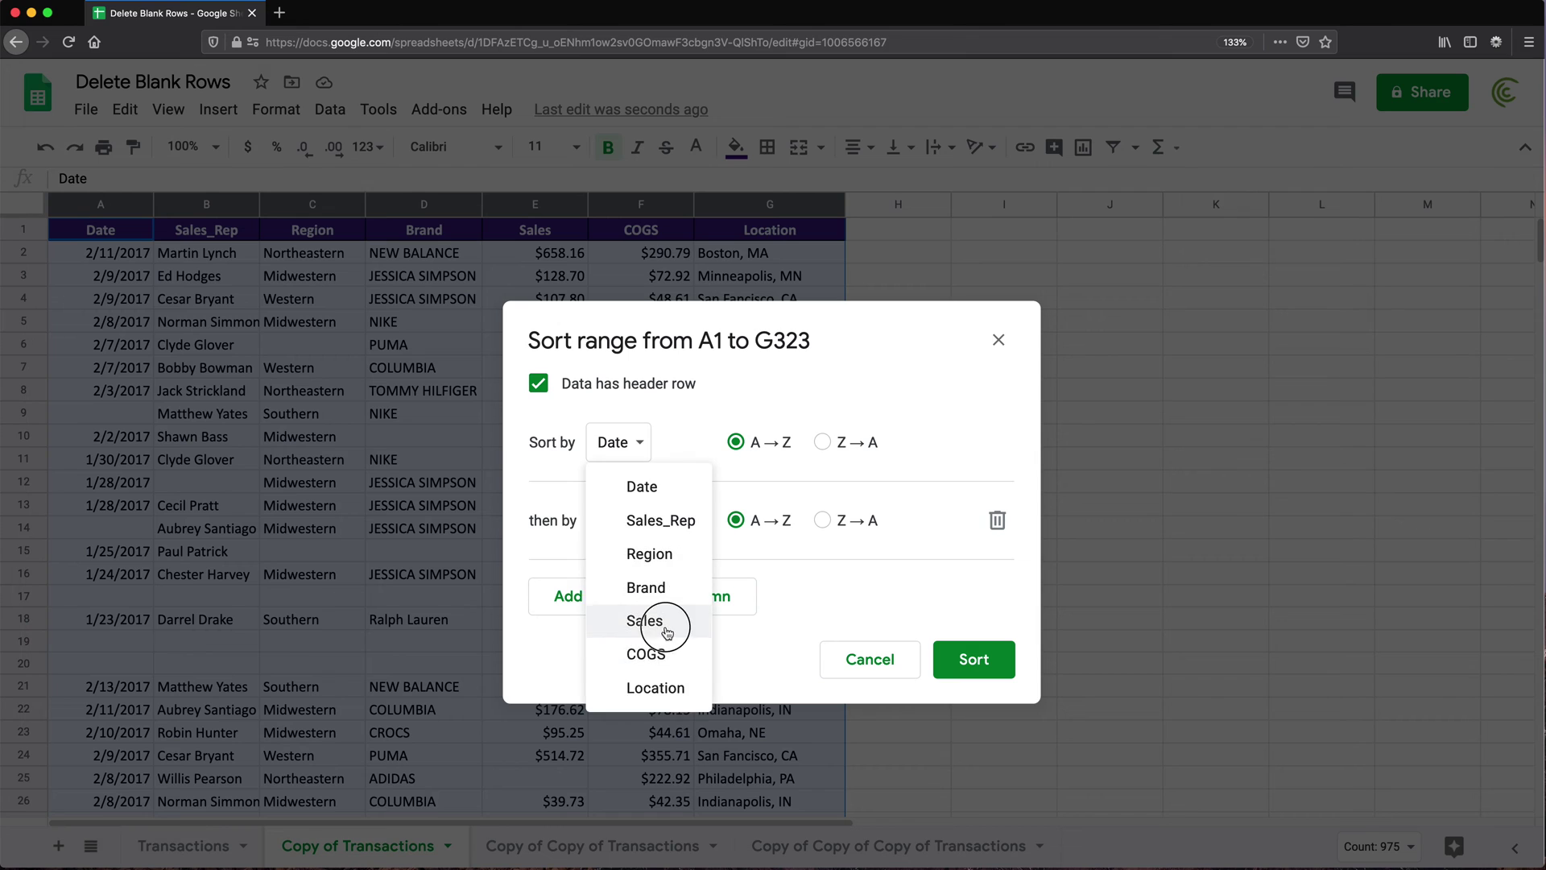
click(662, 621)
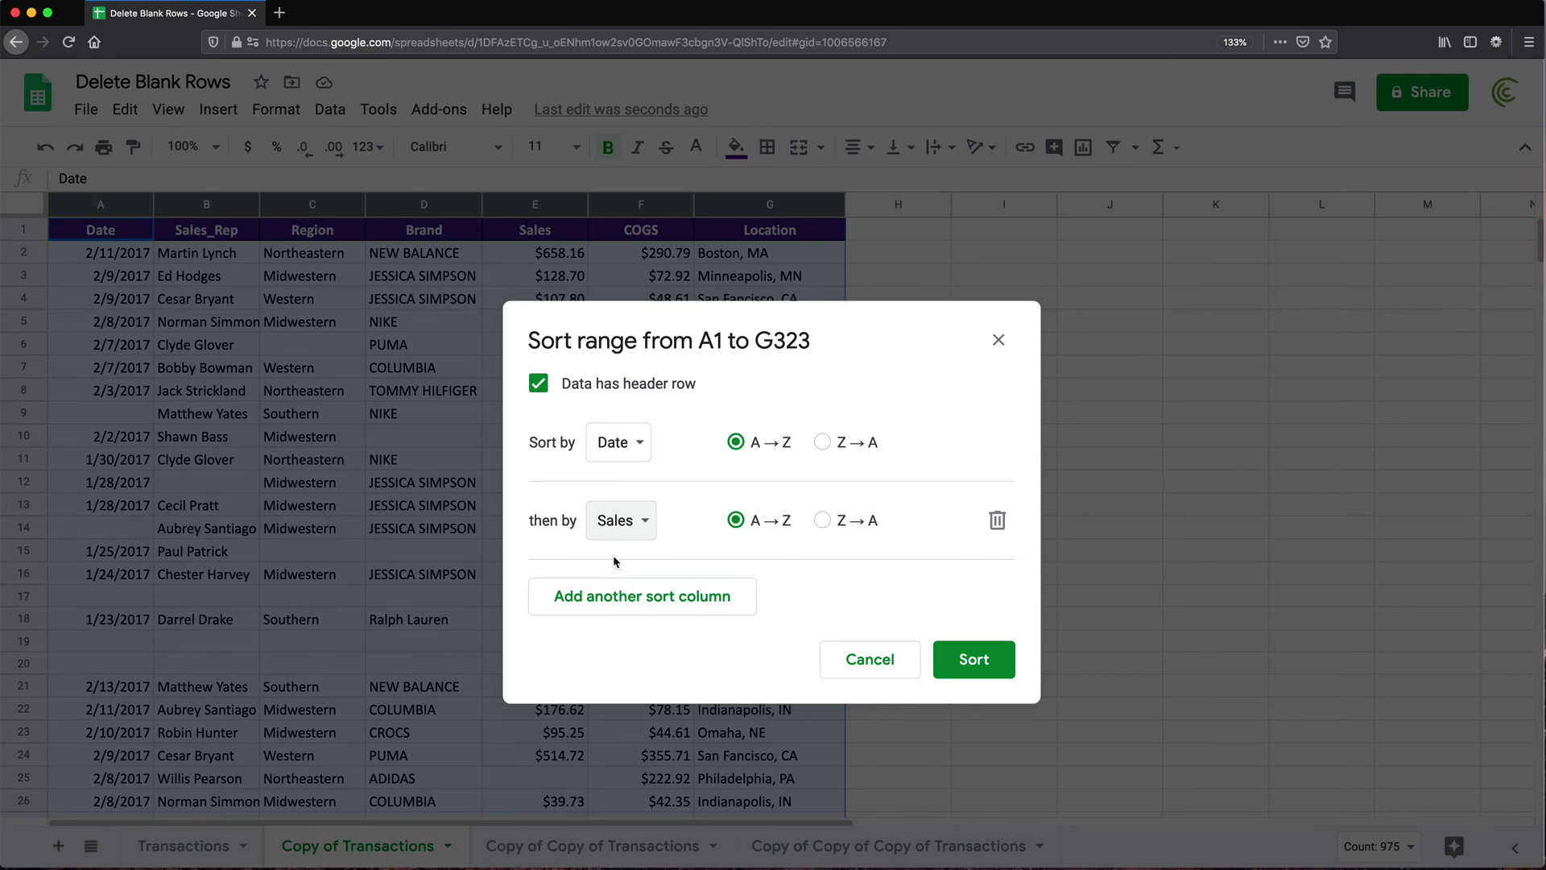
click(633, 606)
click(632, 600)
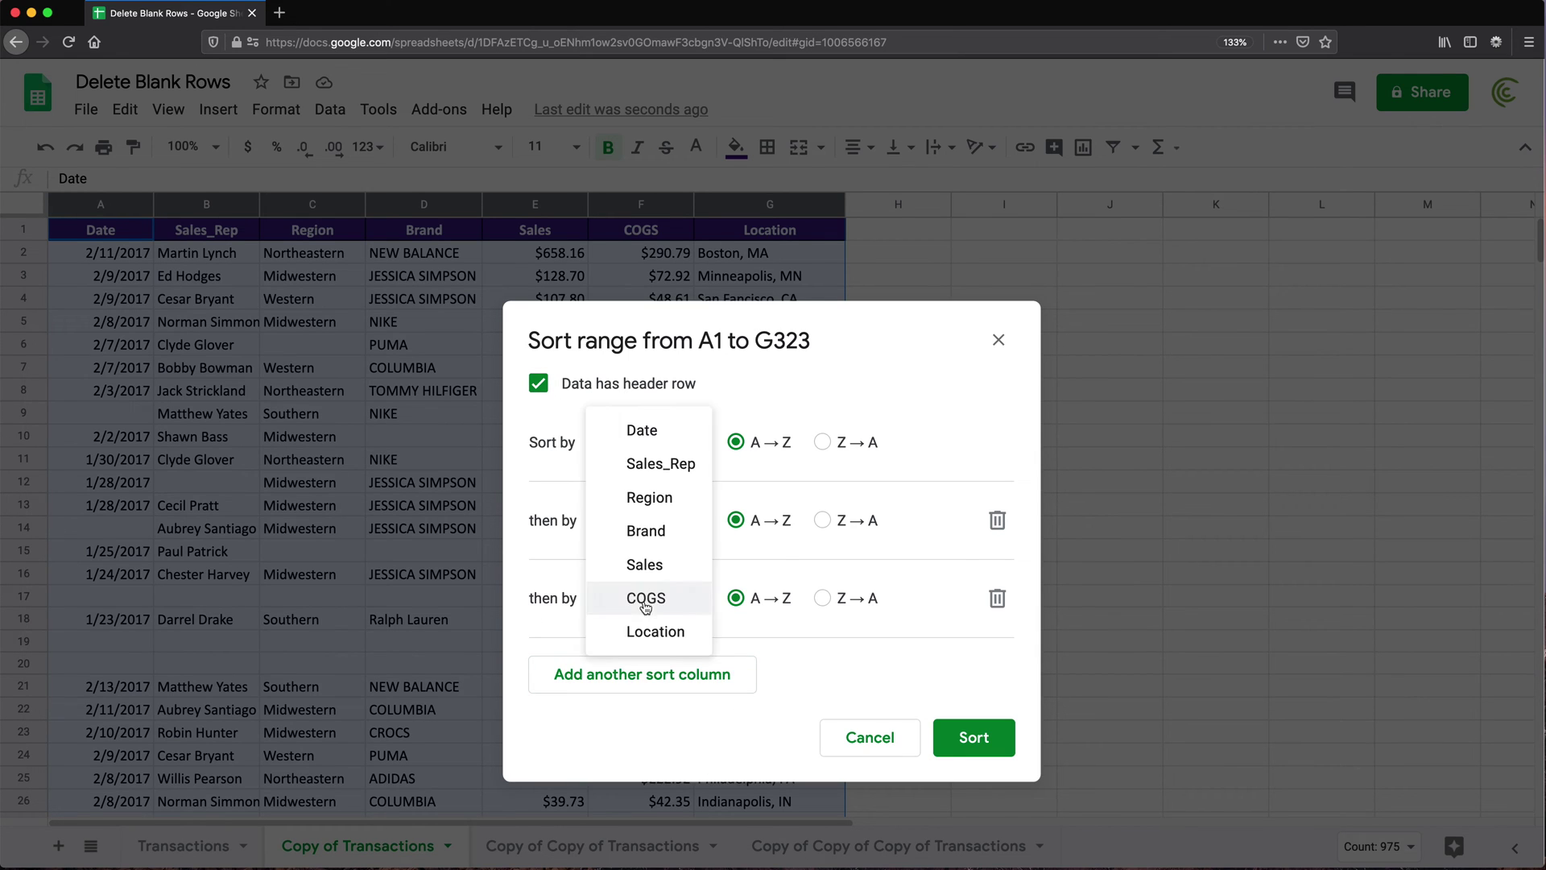
click(640, 636)
click(976, 736)
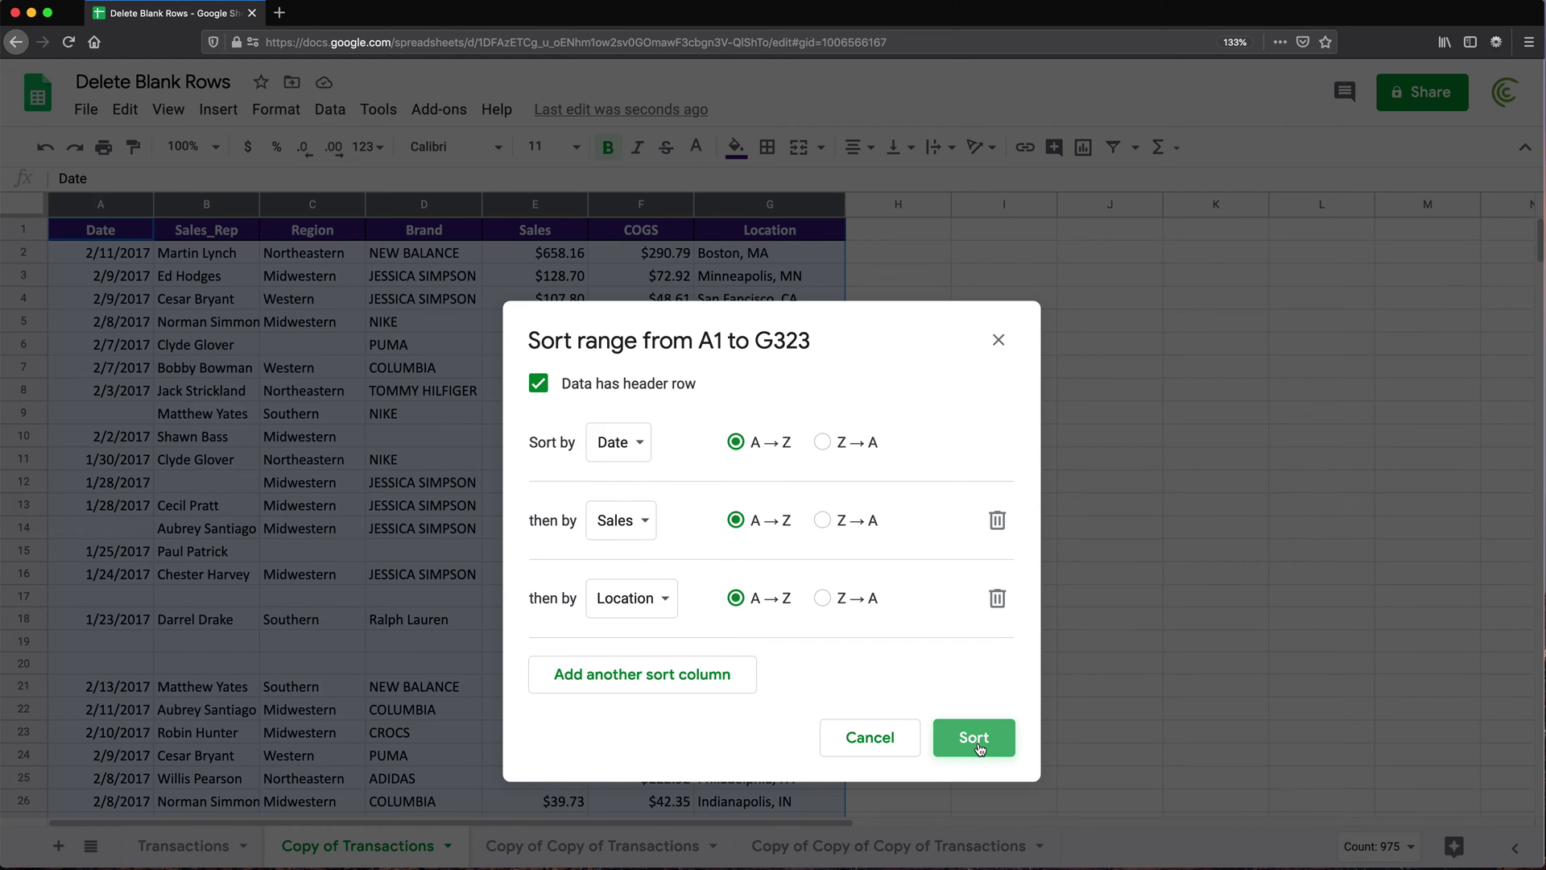
Check the sorted data ends at row 143, then return to the Transactions sheet
click(147, 322)
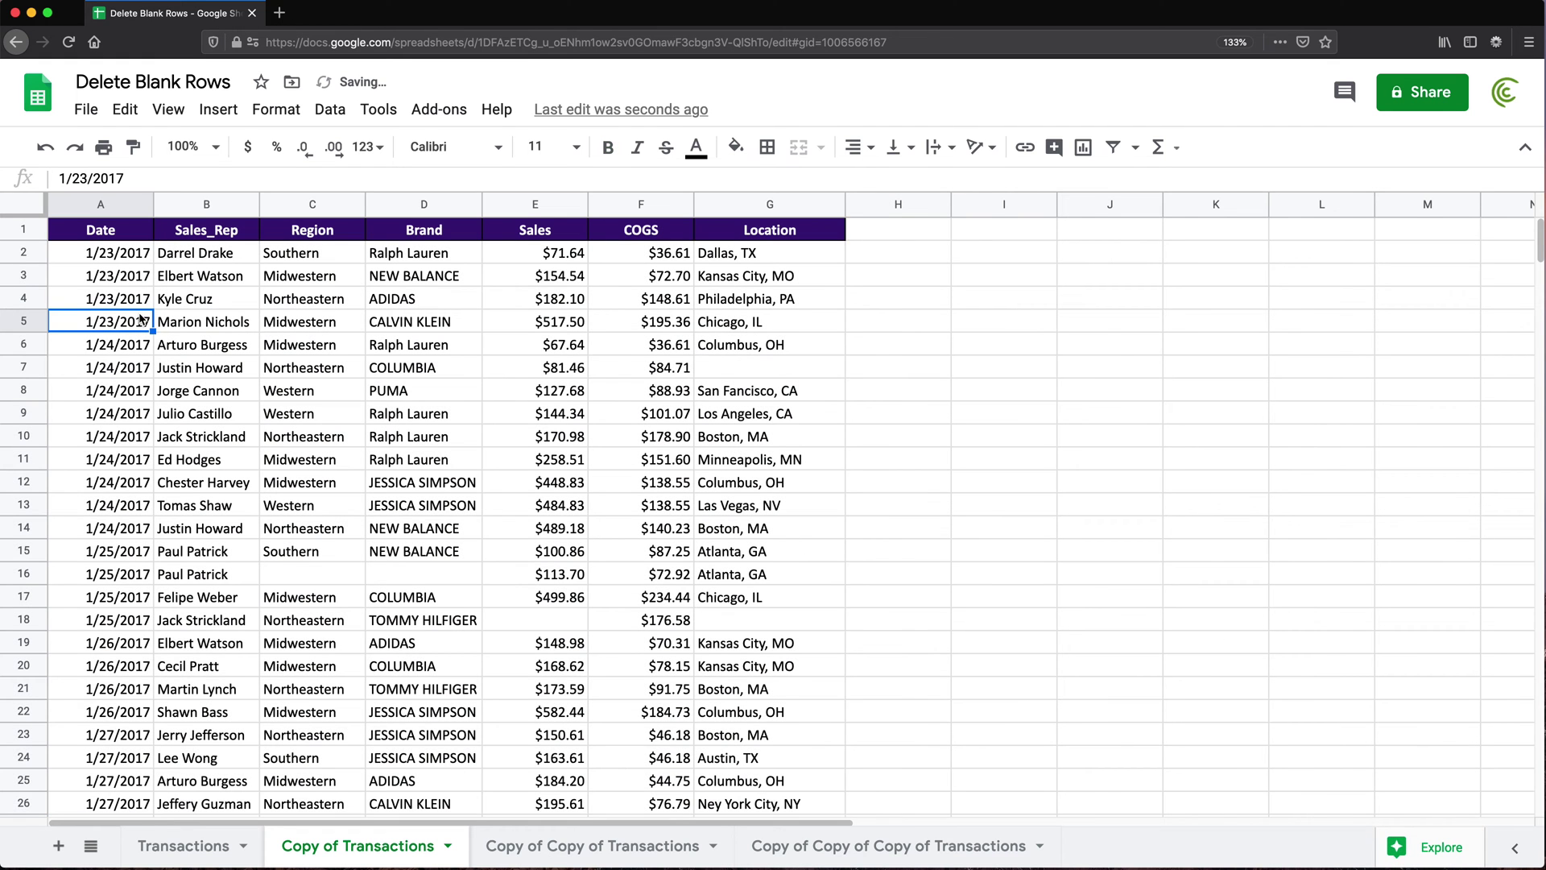
text(c)
key(Escape)
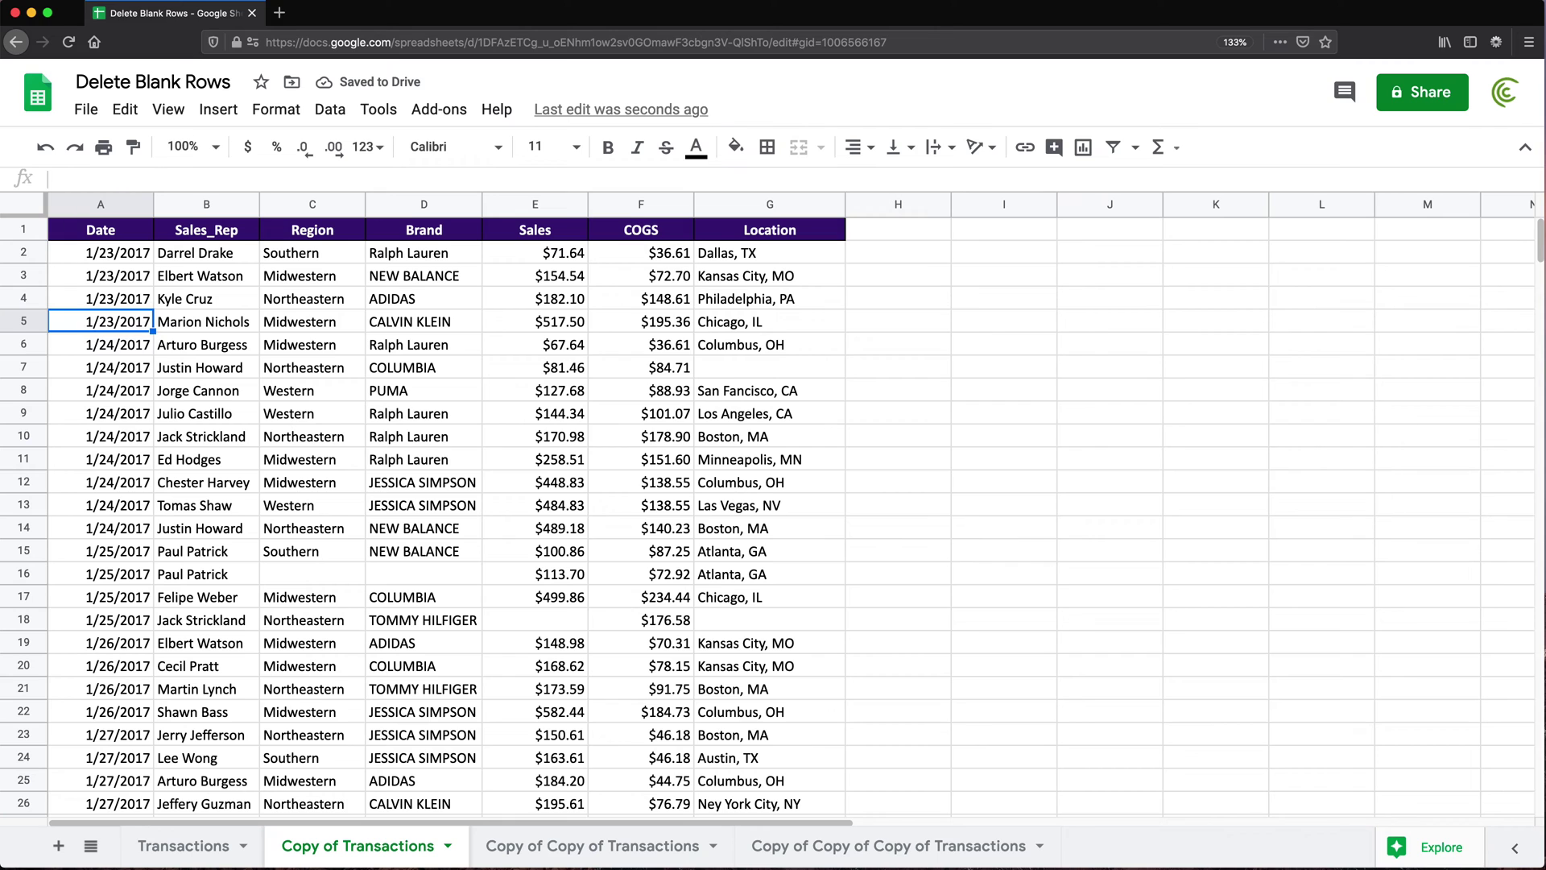
key(super+Down)
scroll(117, 652, down, 3)
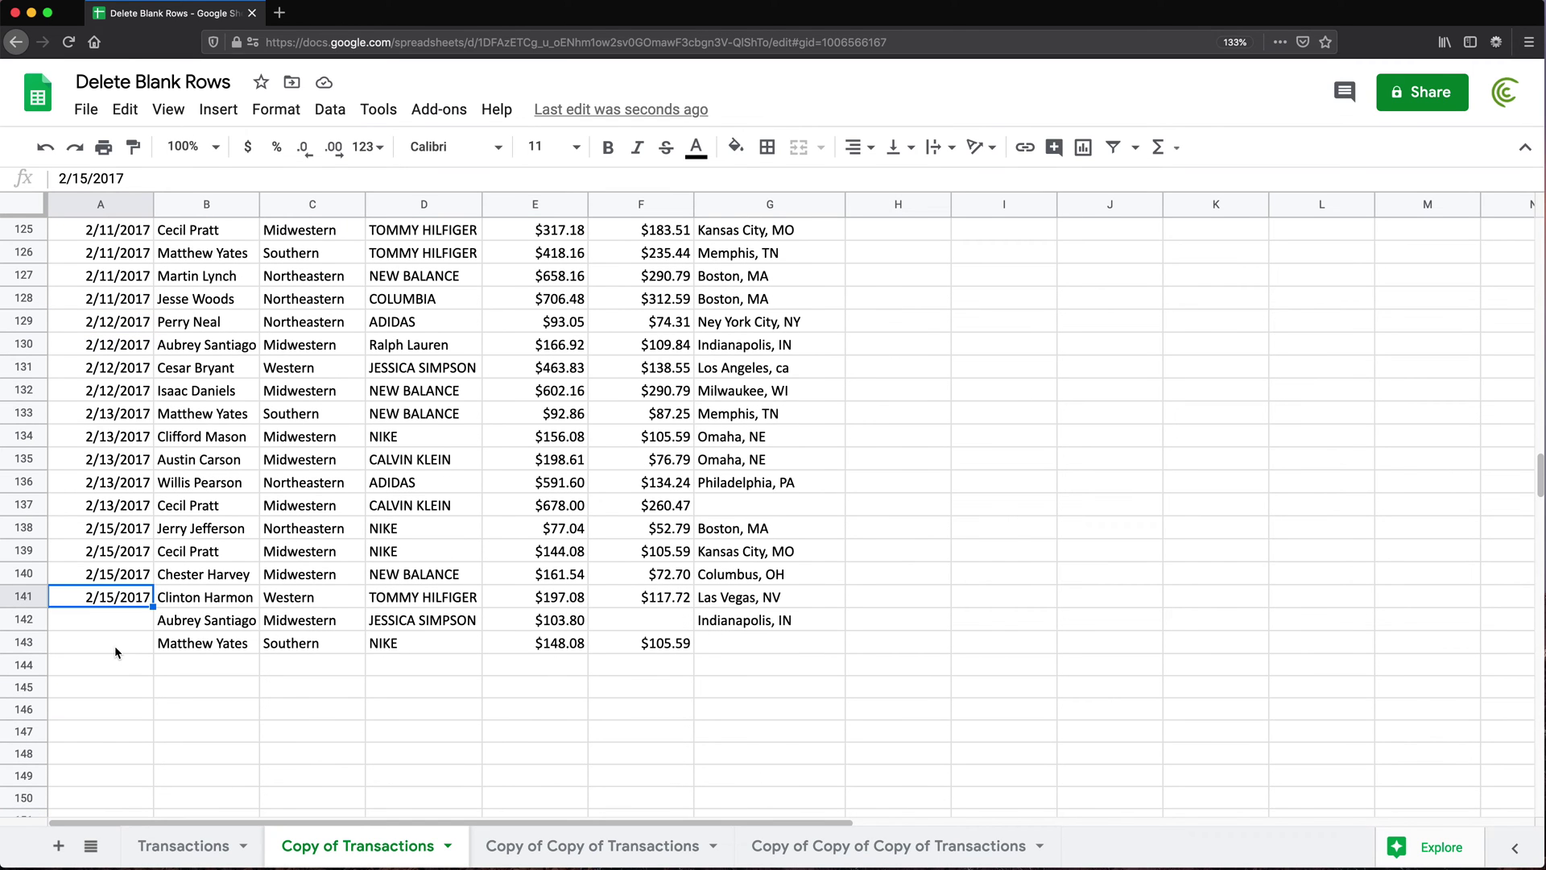
click(96, 648)
drag(97, 648, 762, 636)
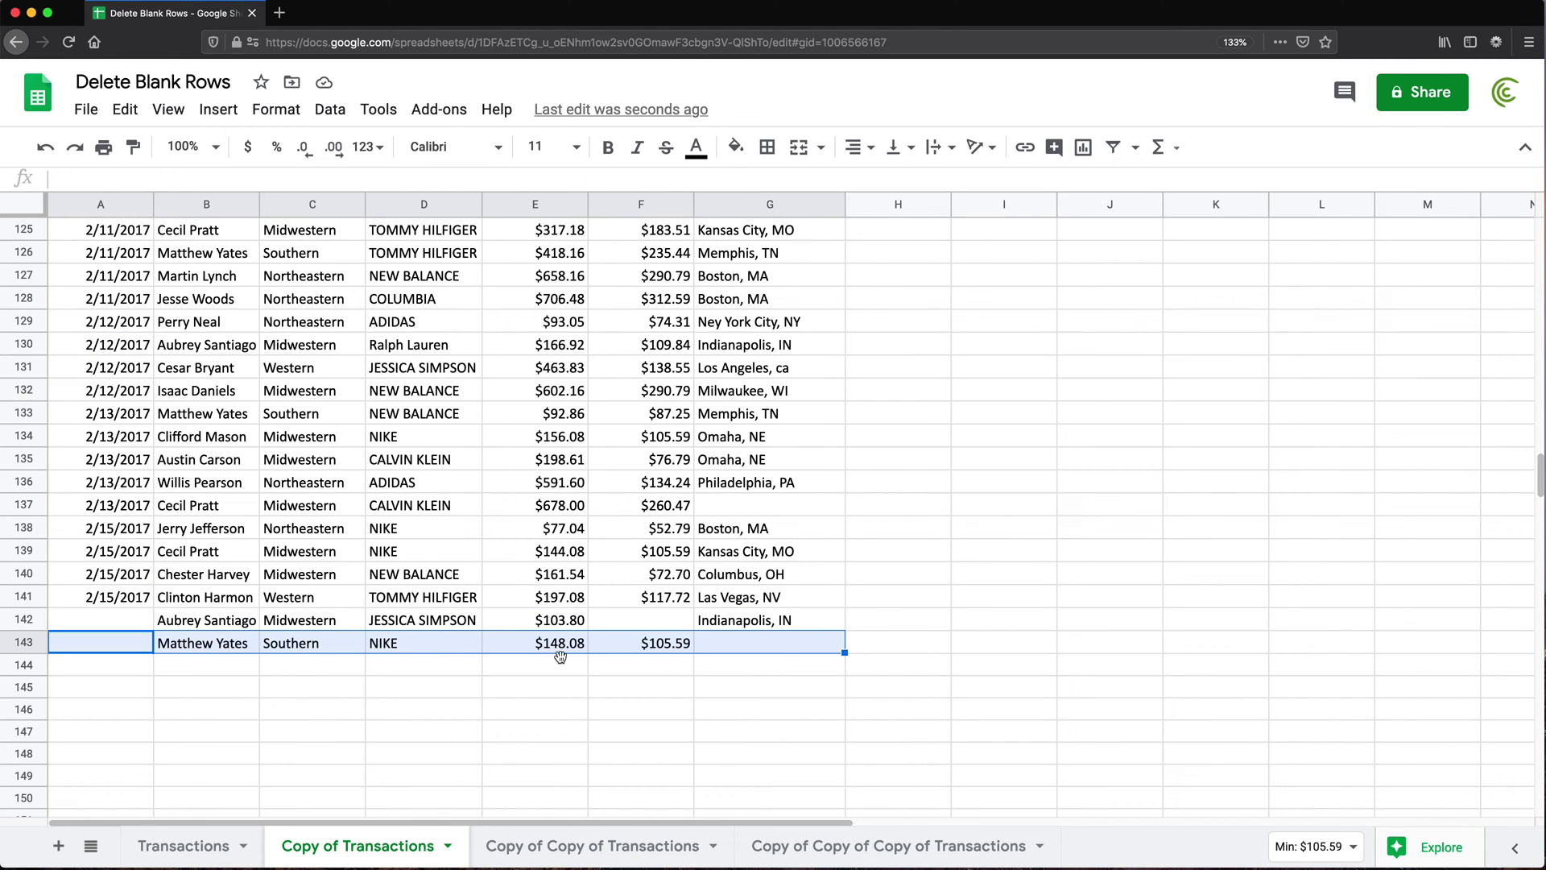
click(184, 845)
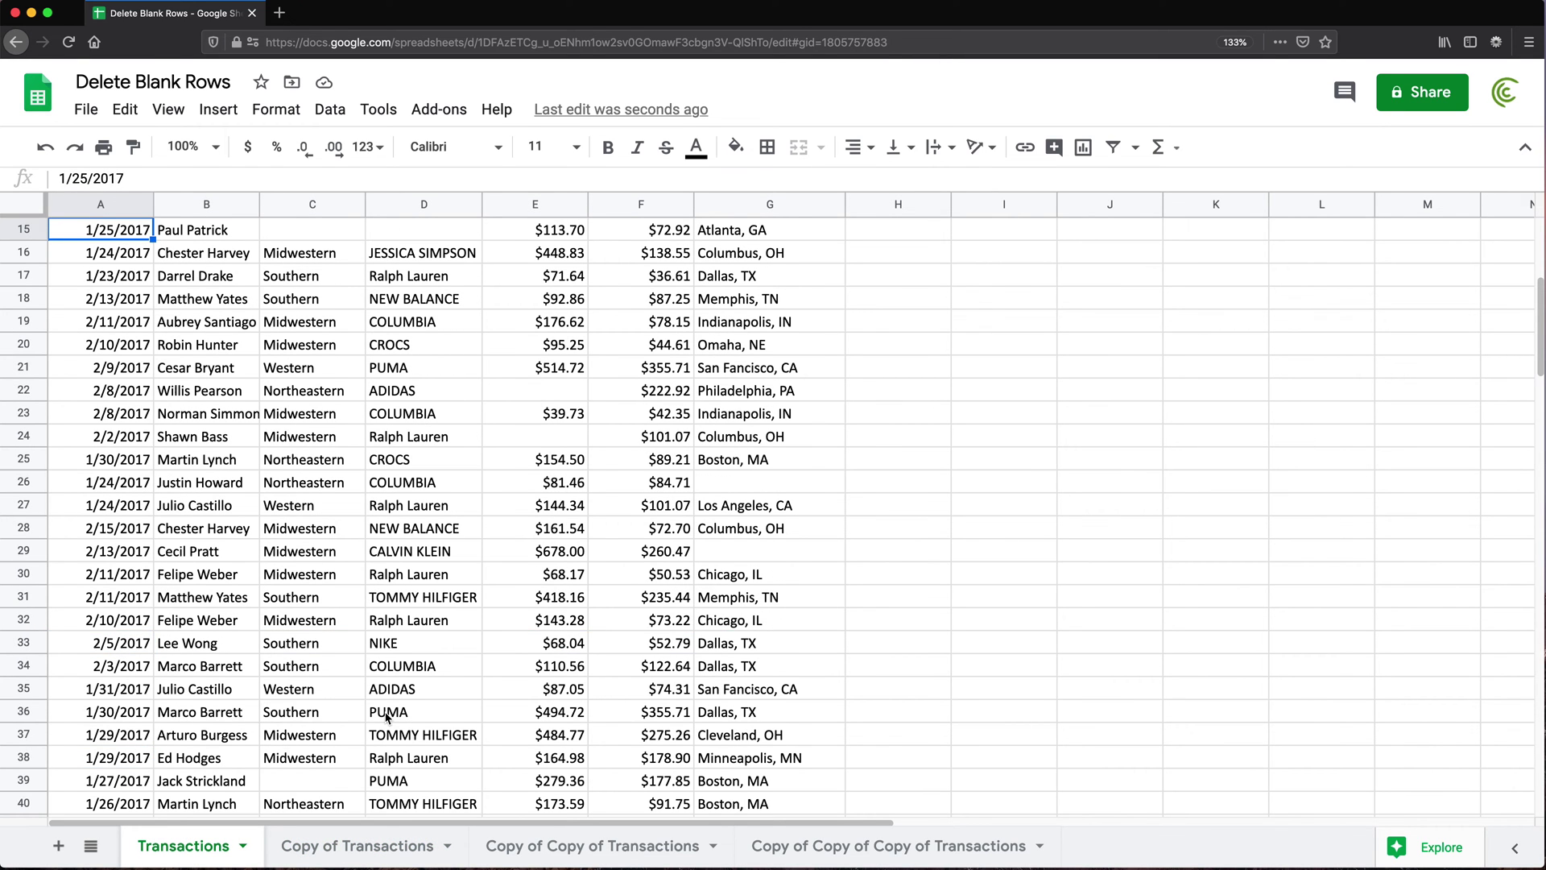
key(Up)
key(Up)
key(Up)
key(Up)
key(Up)
key(Up)
key(Up)
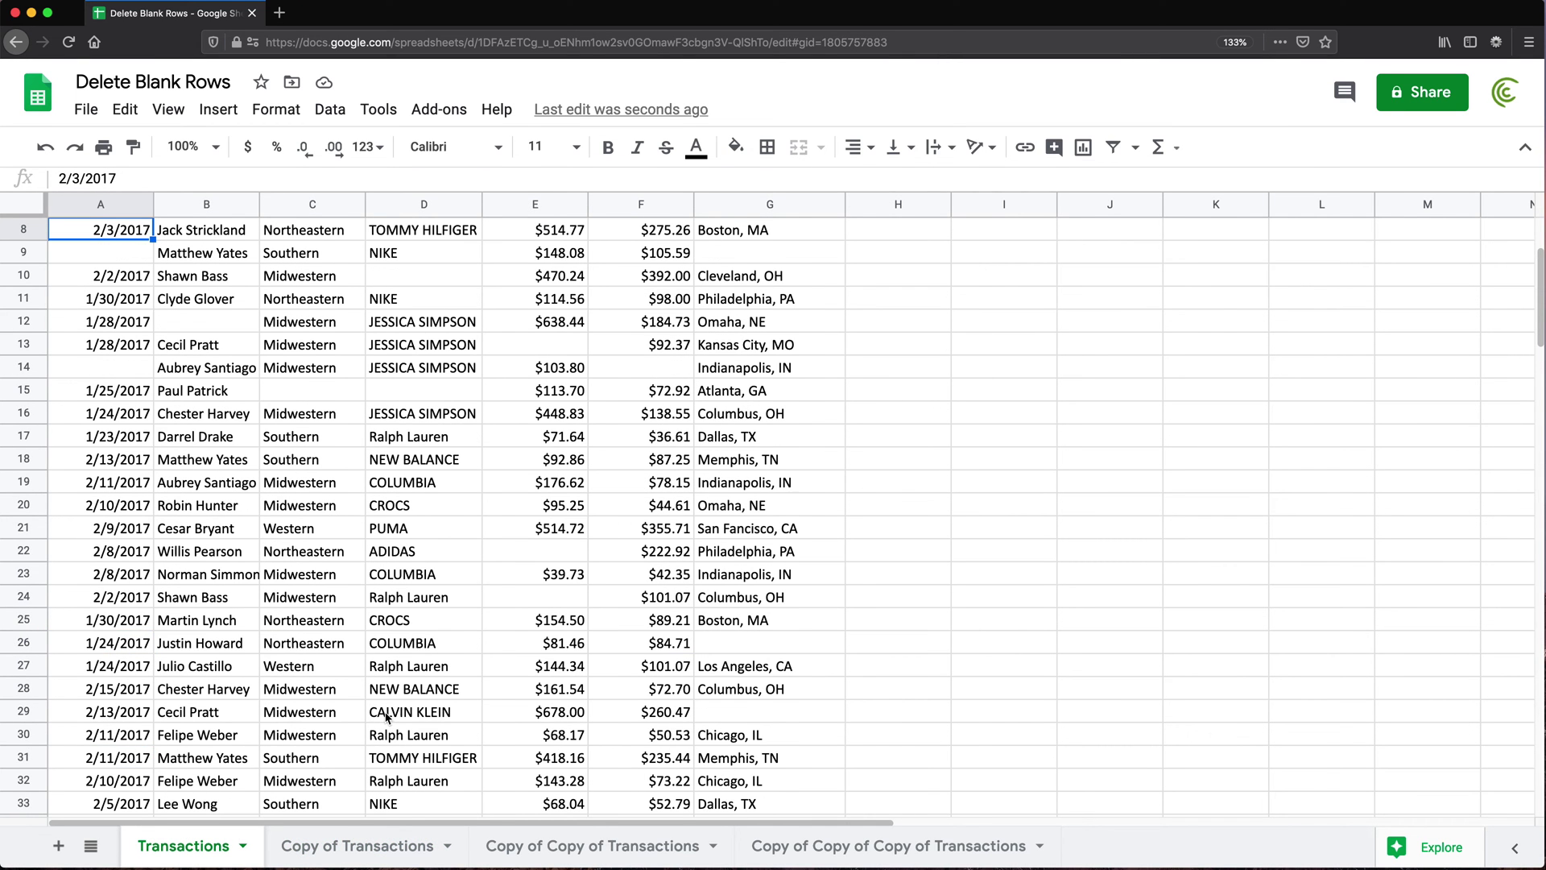
key(Right)
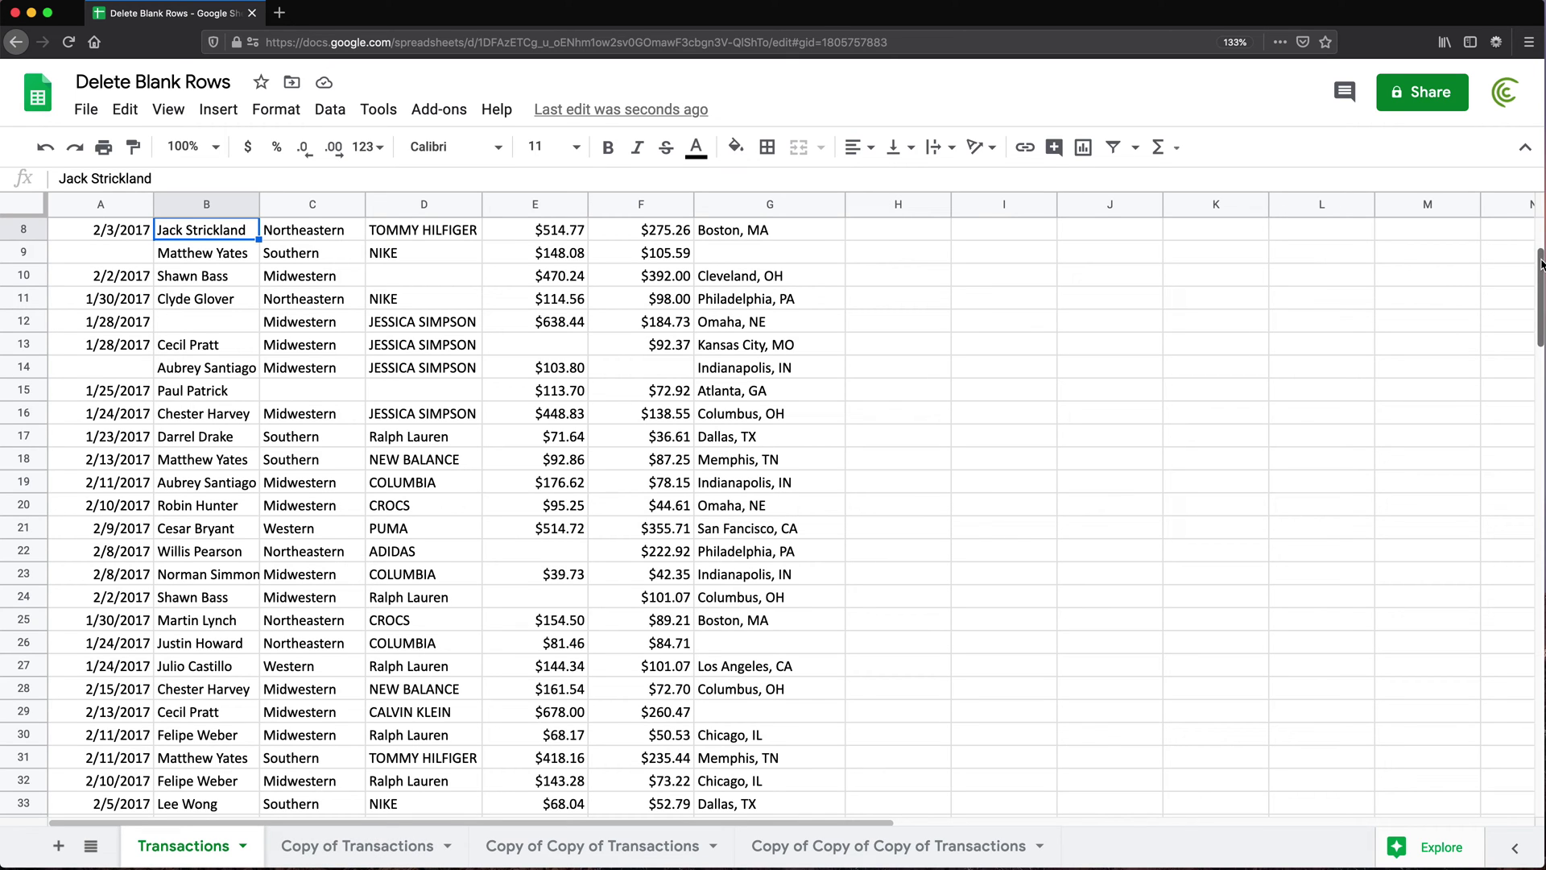
drag(1540, 264, 1539, 216)
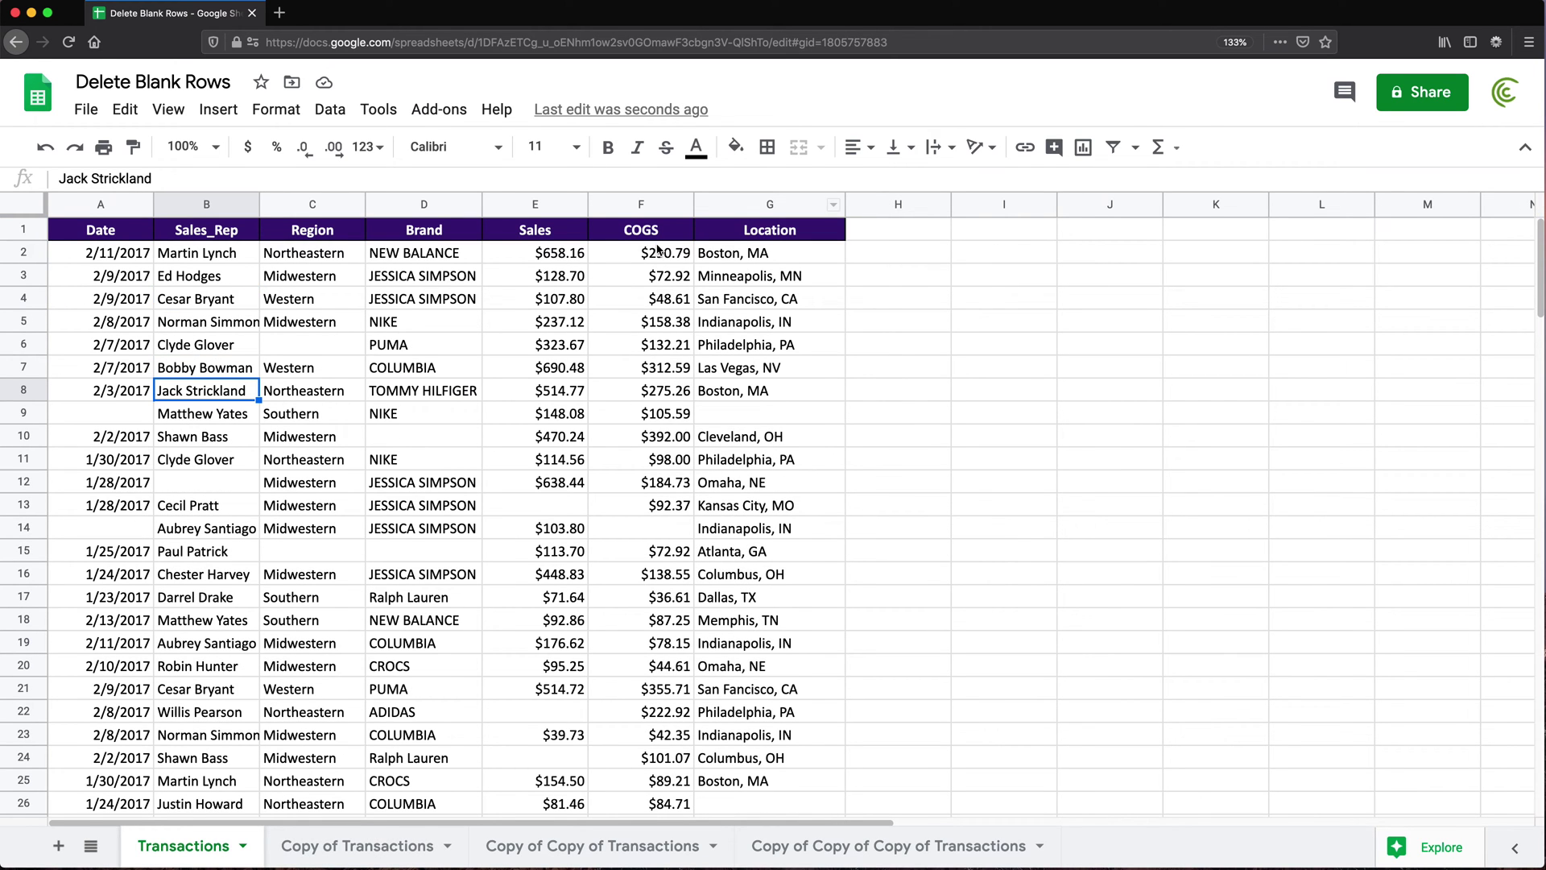
click(610, 235)
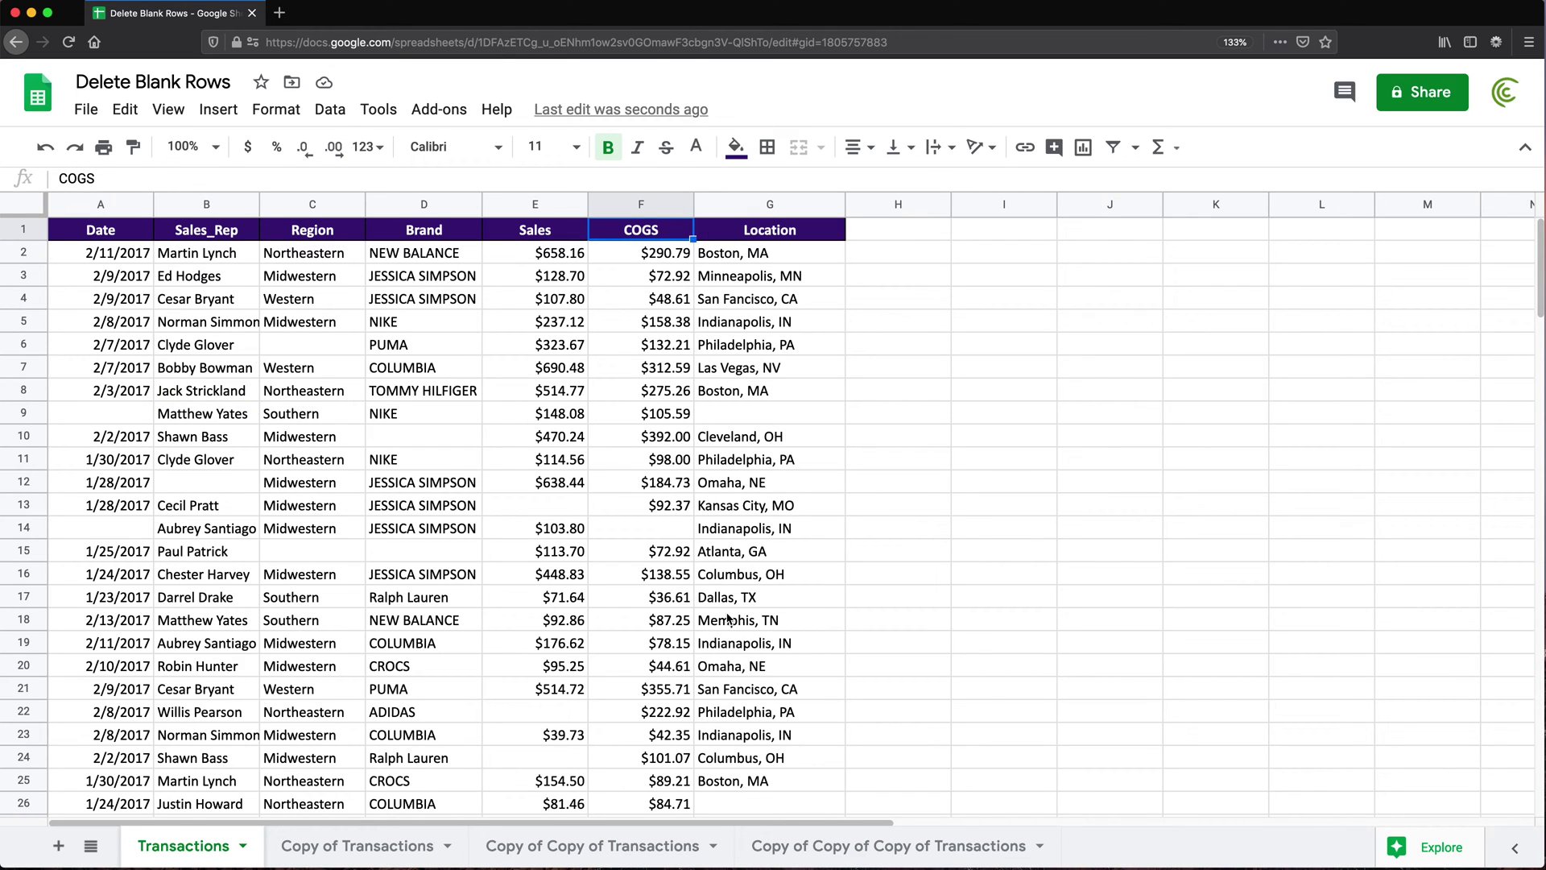
On Copy of Copy of Transactions, begin recording a macro with absolute references
click(620, 850)
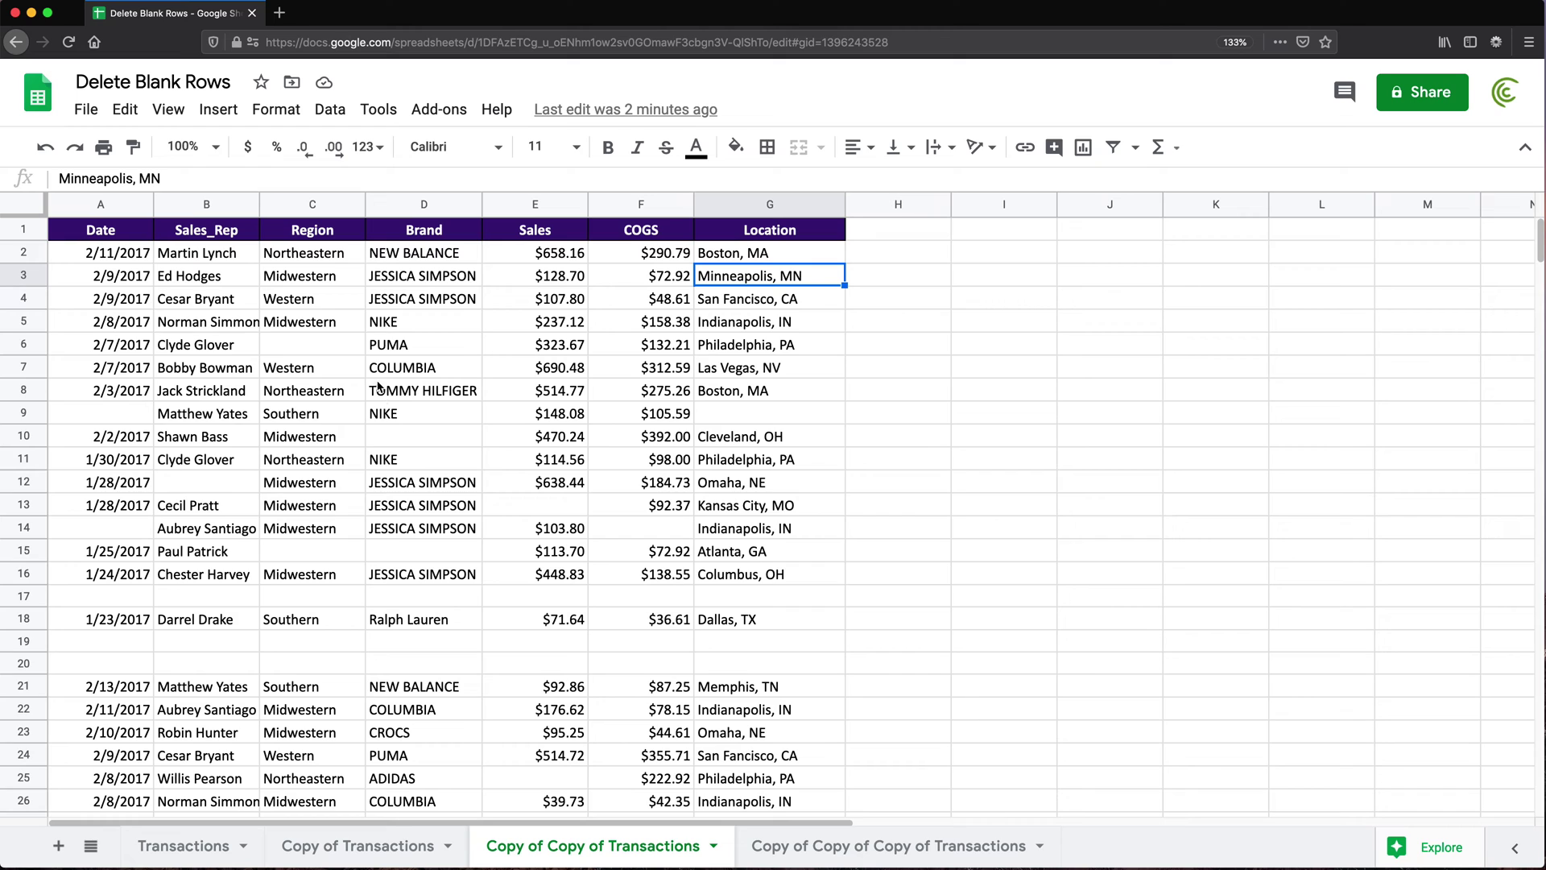
click(368, 113)
mouse_move(492, 235)
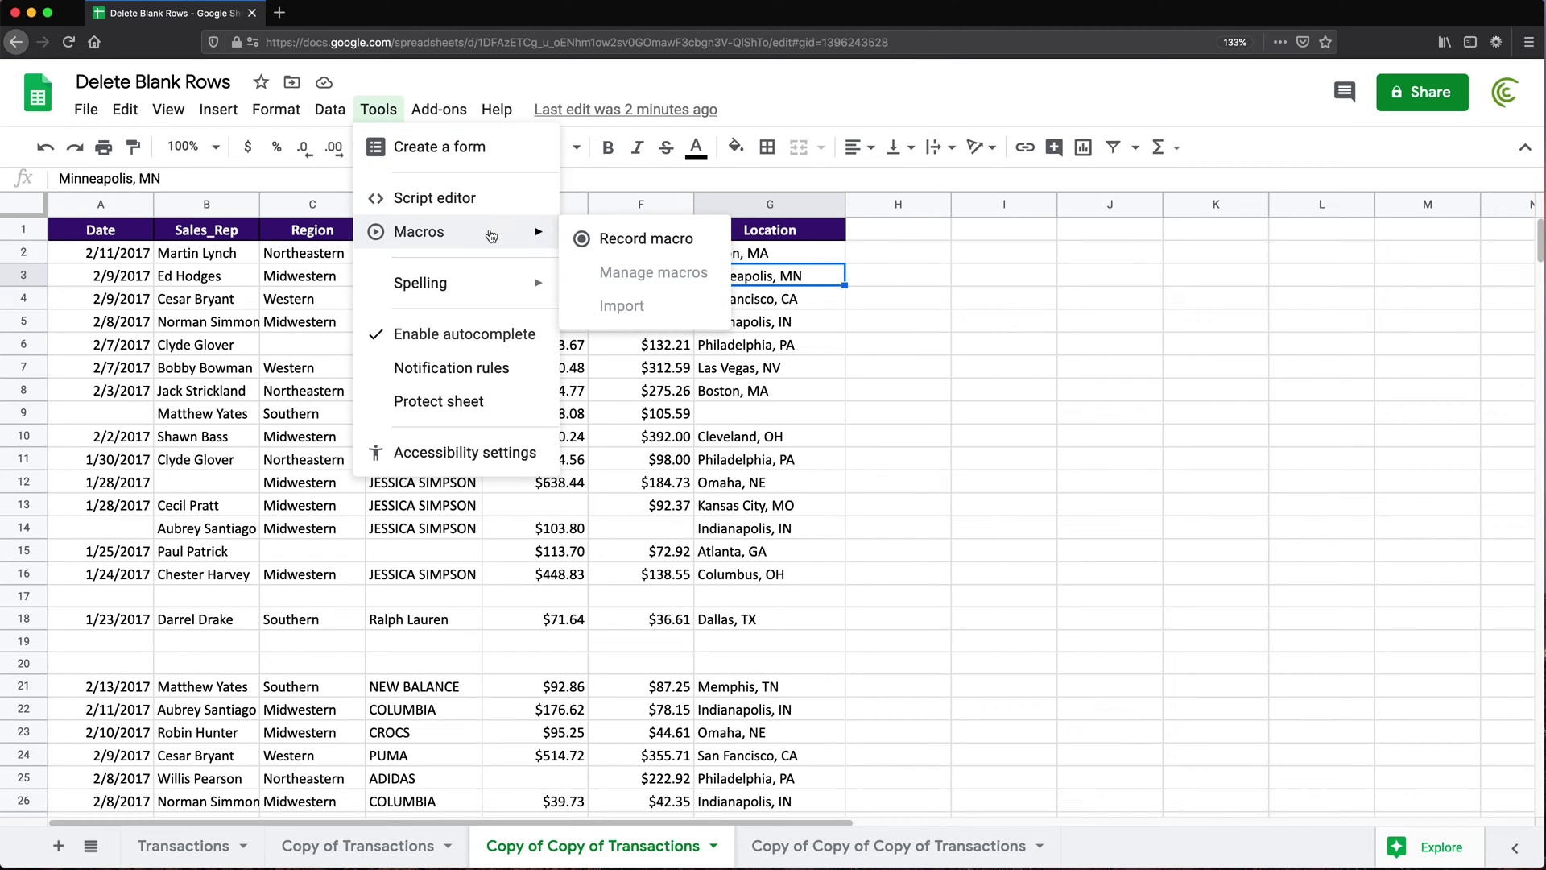
click(670, 240)
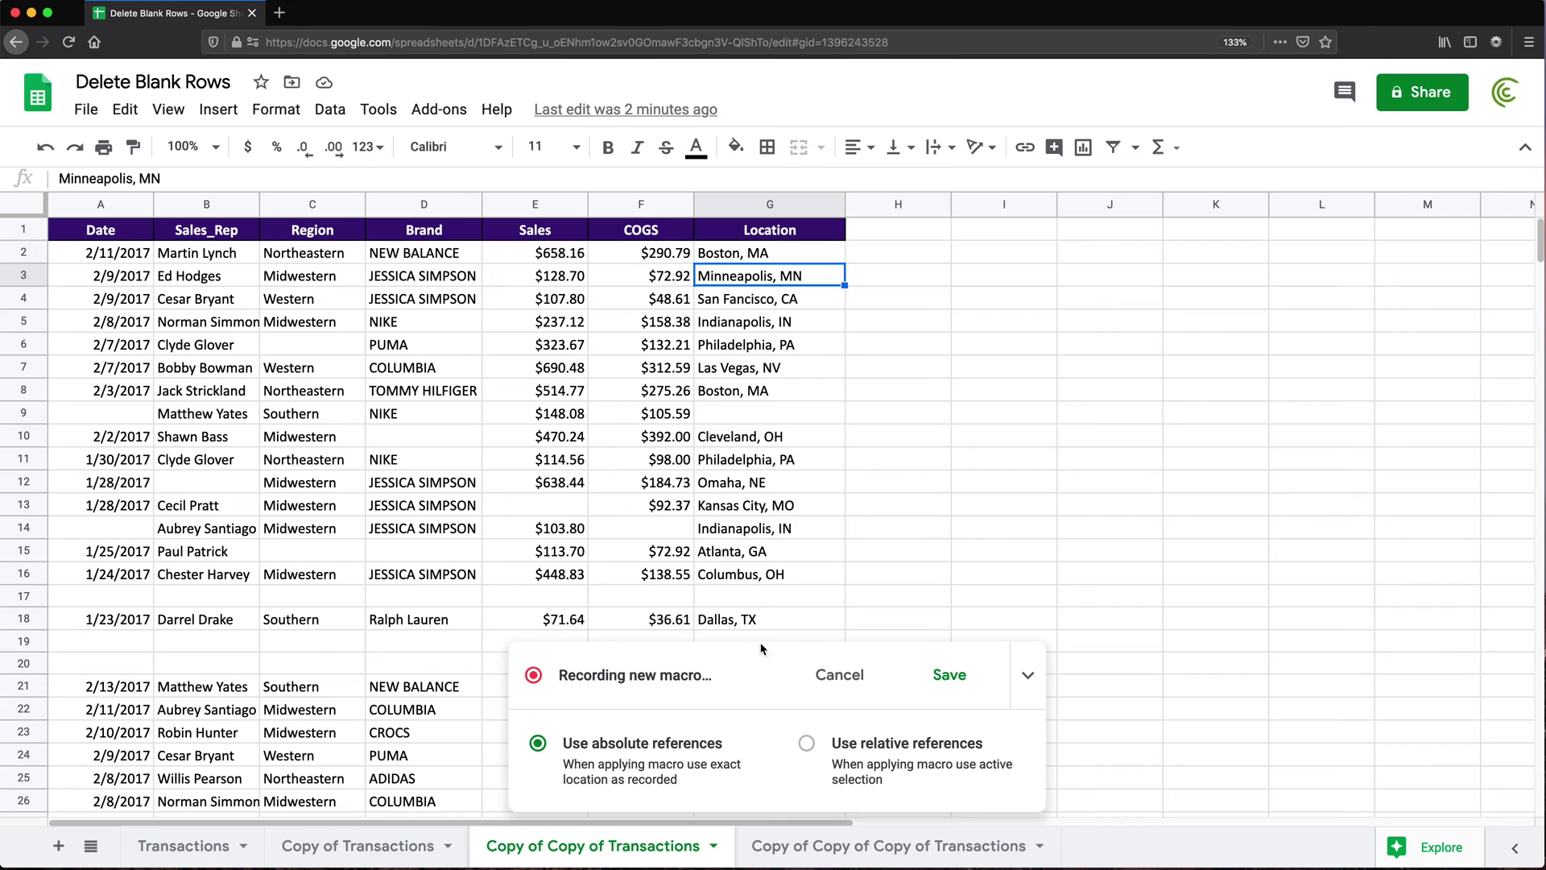
click(785, 653)
double_click(786, 655)
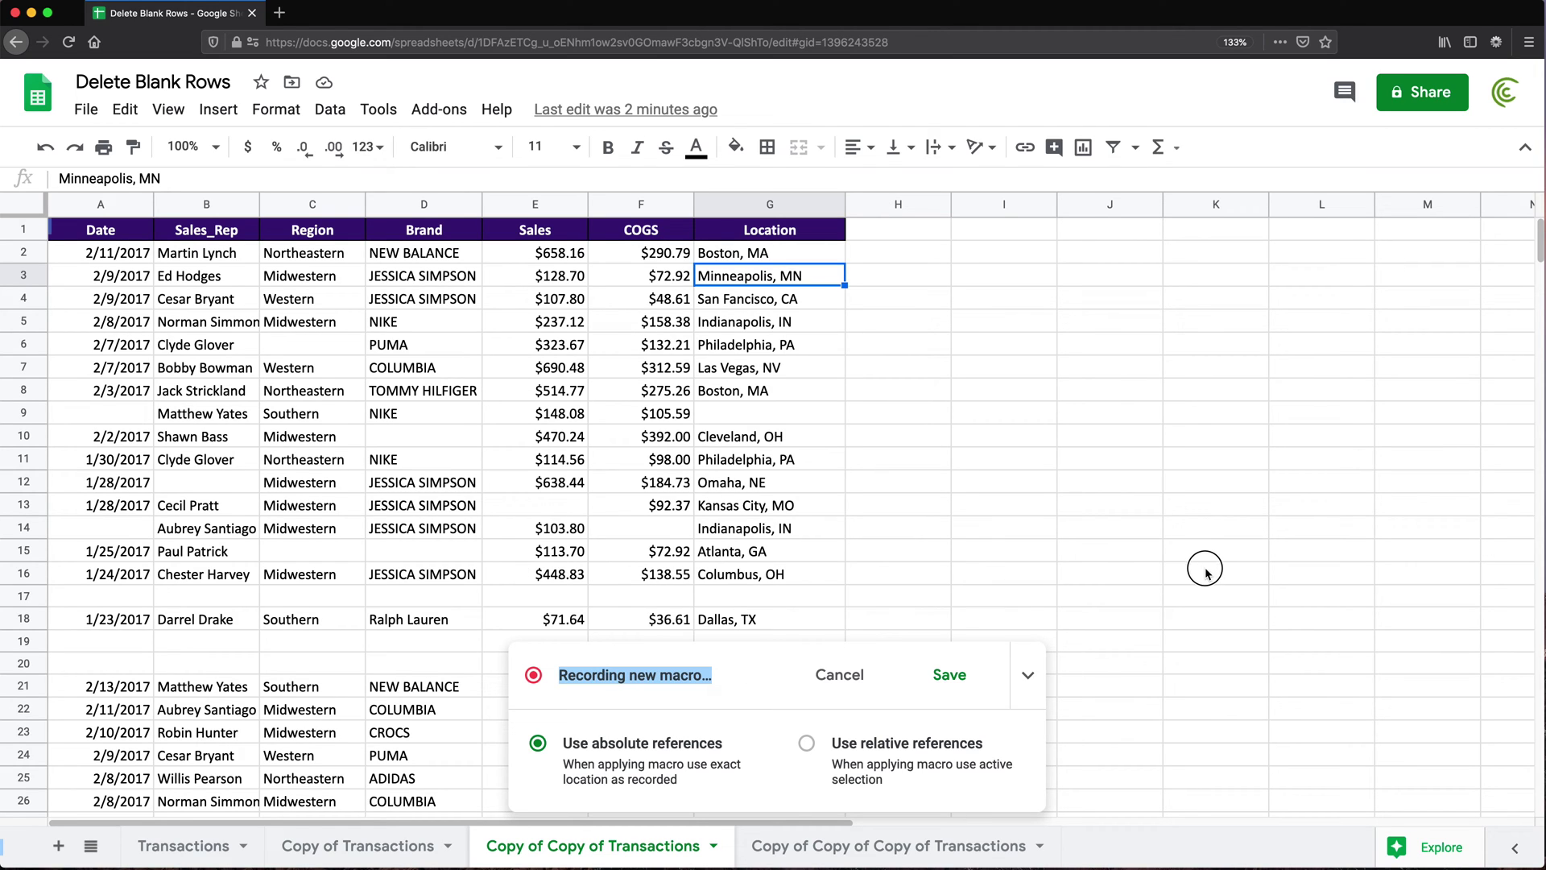
Head H1 'Filter' and enter =CONCATENATE(A2:G2) in H2
click(890, 234)
text(Filte)
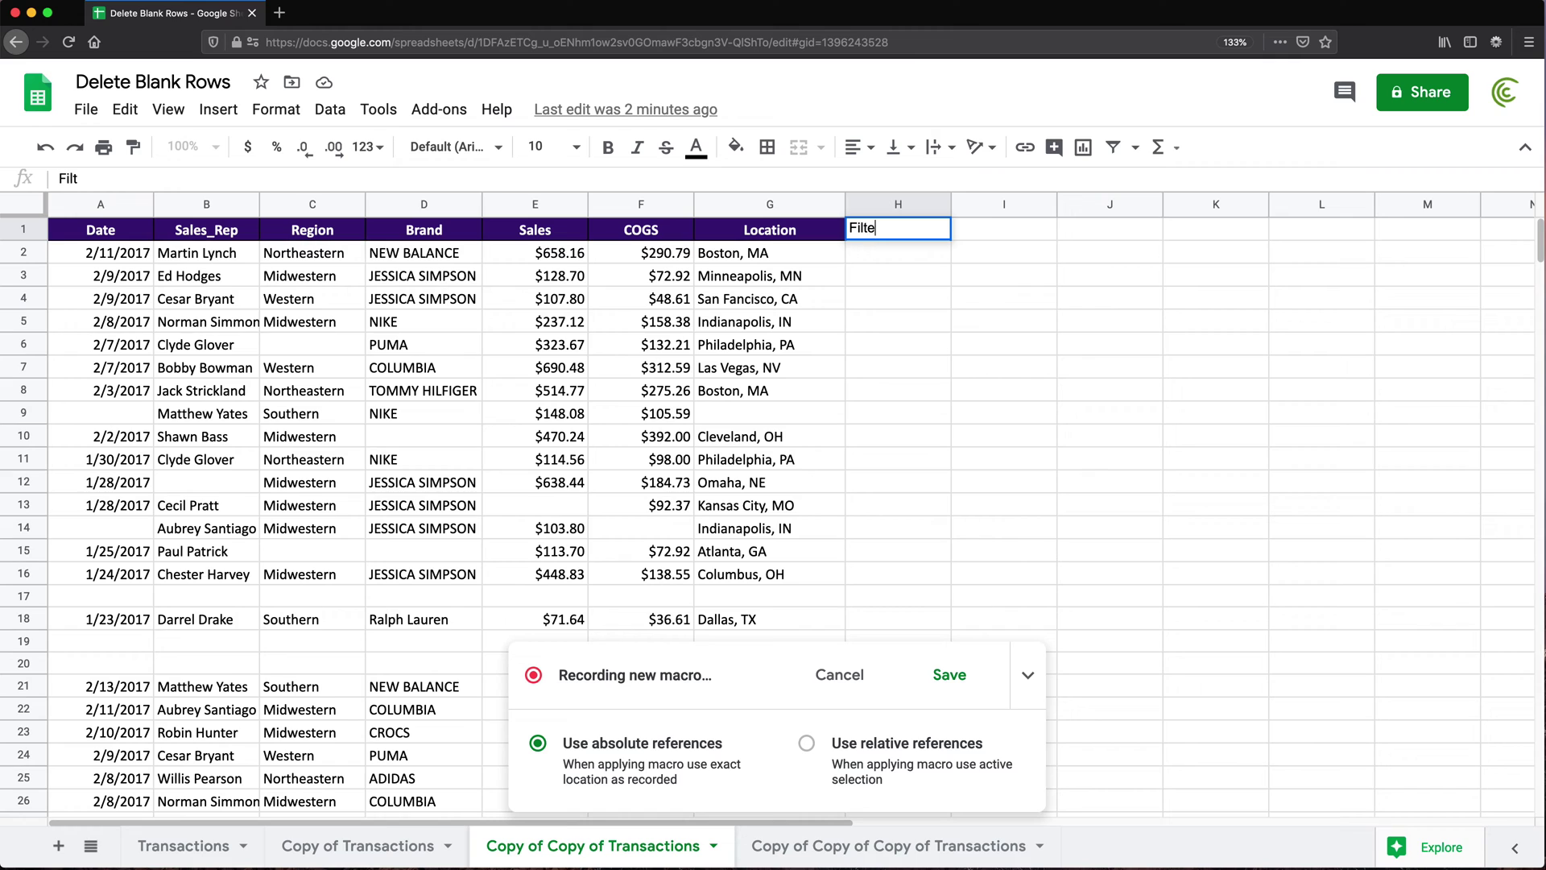
text(r)
key(Return)
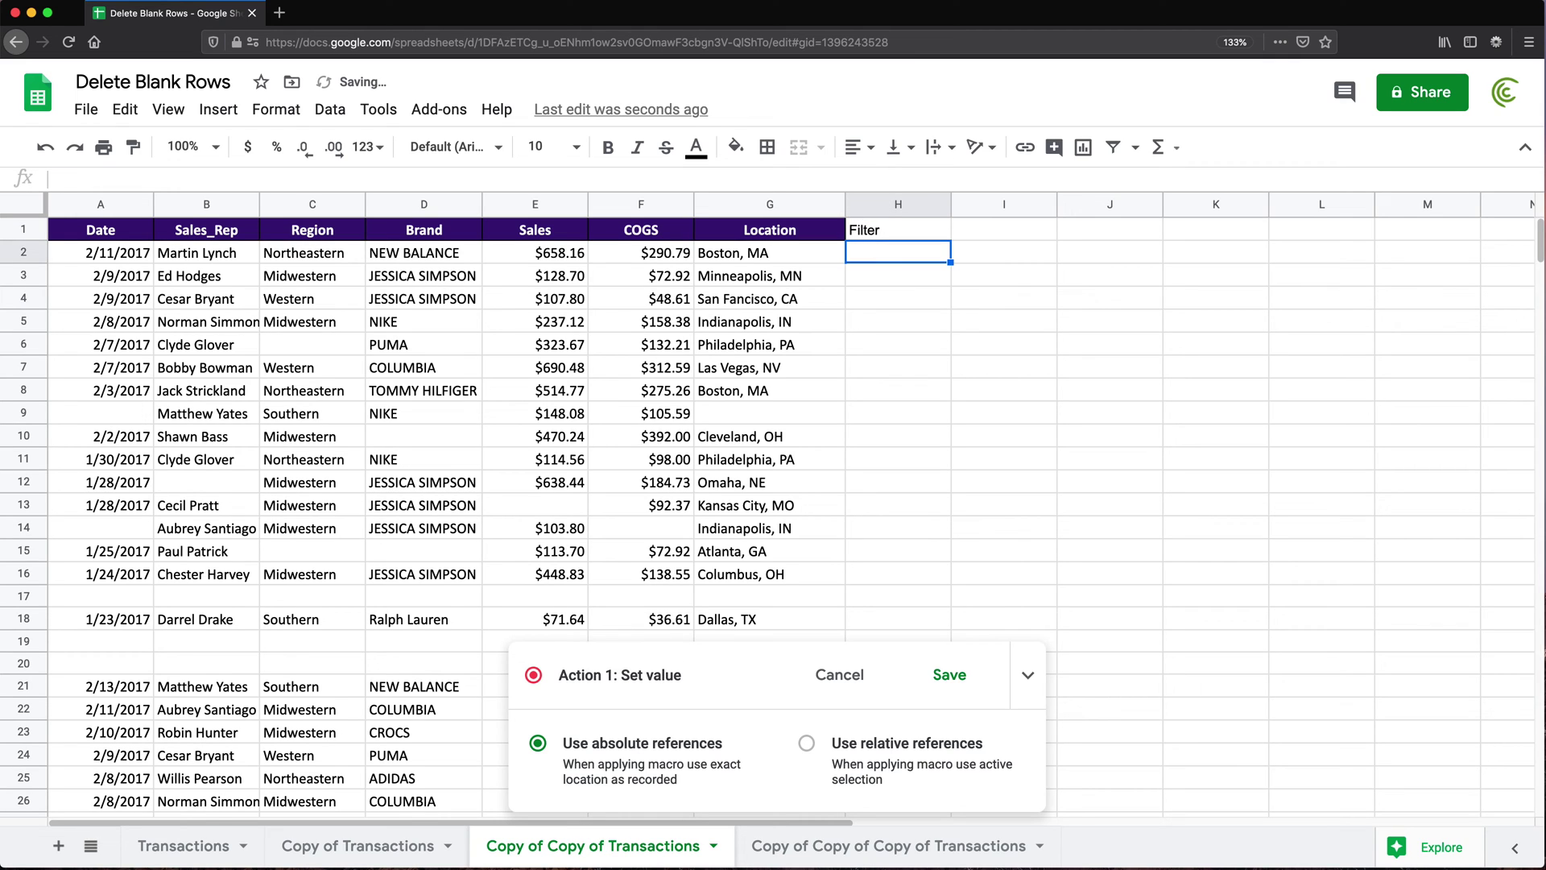
text(=con)
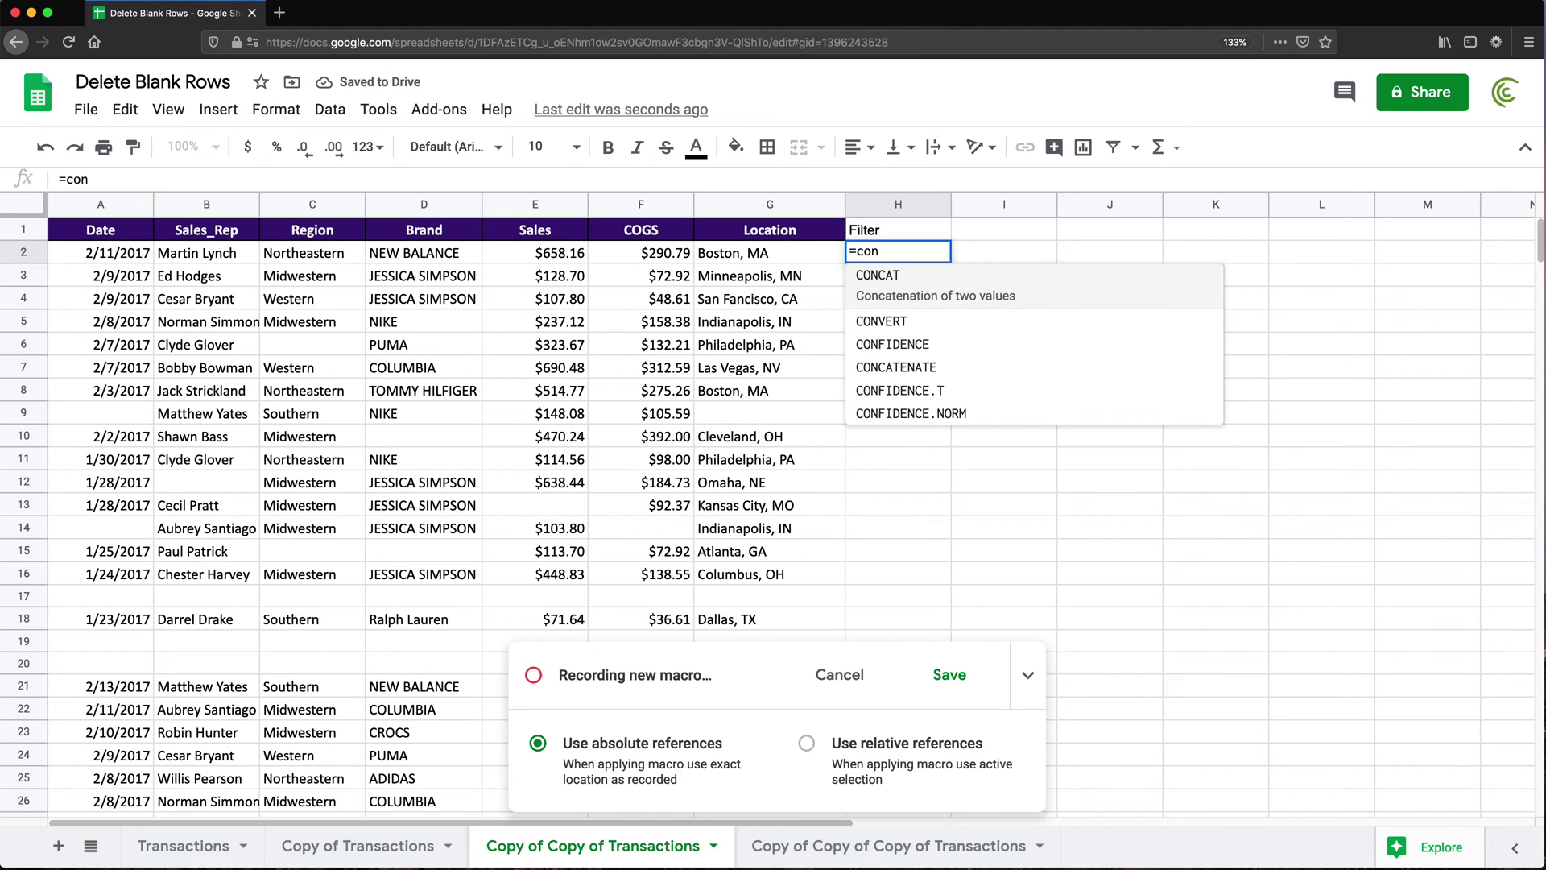
key(Down)
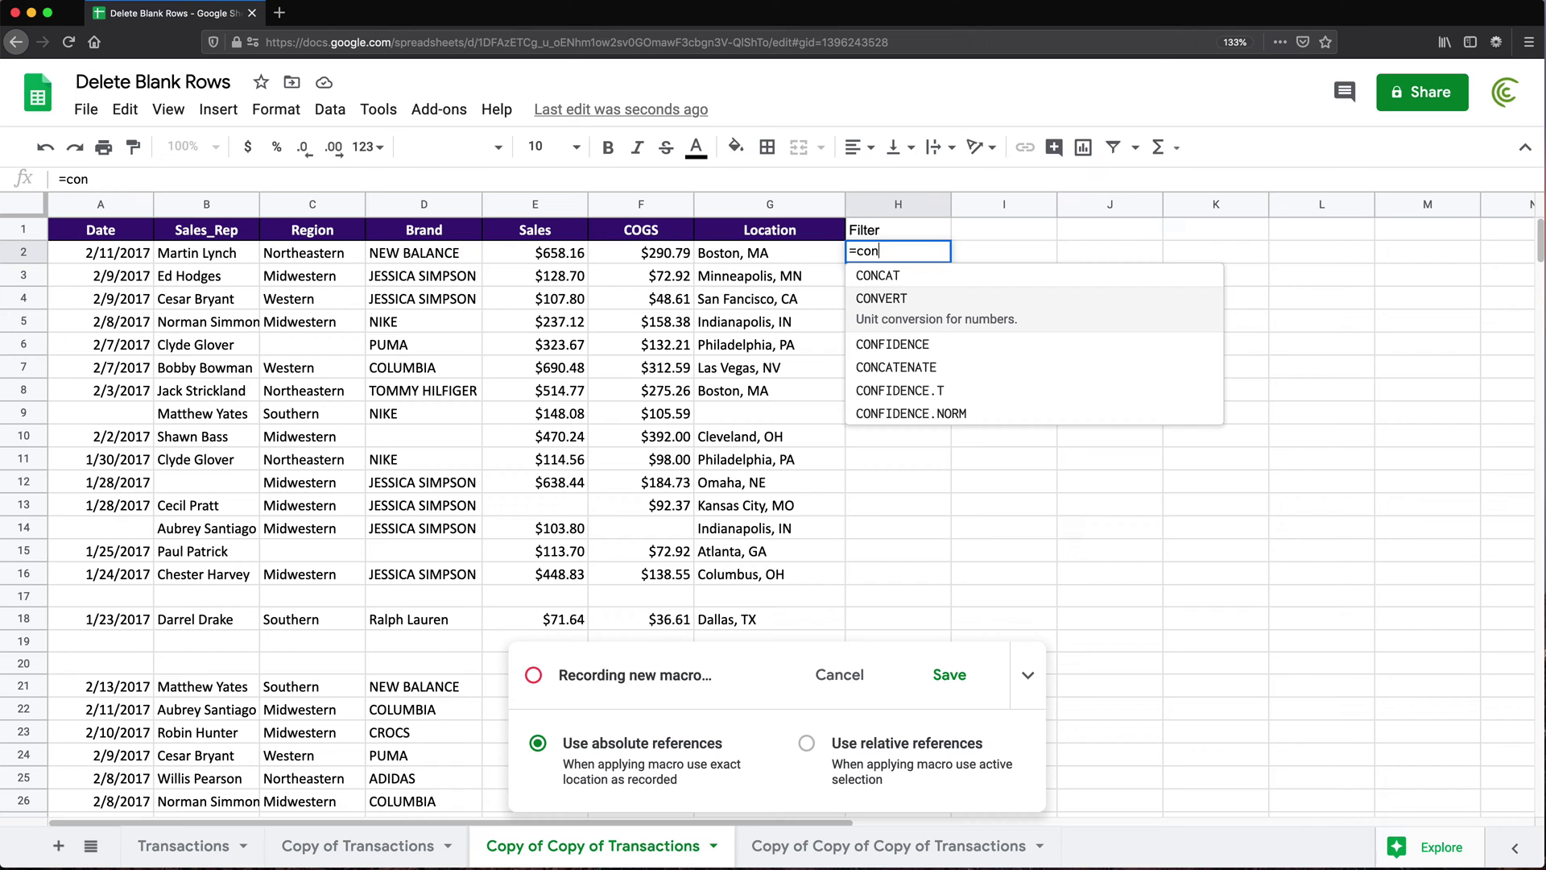
text(ca)
key(Down)
key(Tab)
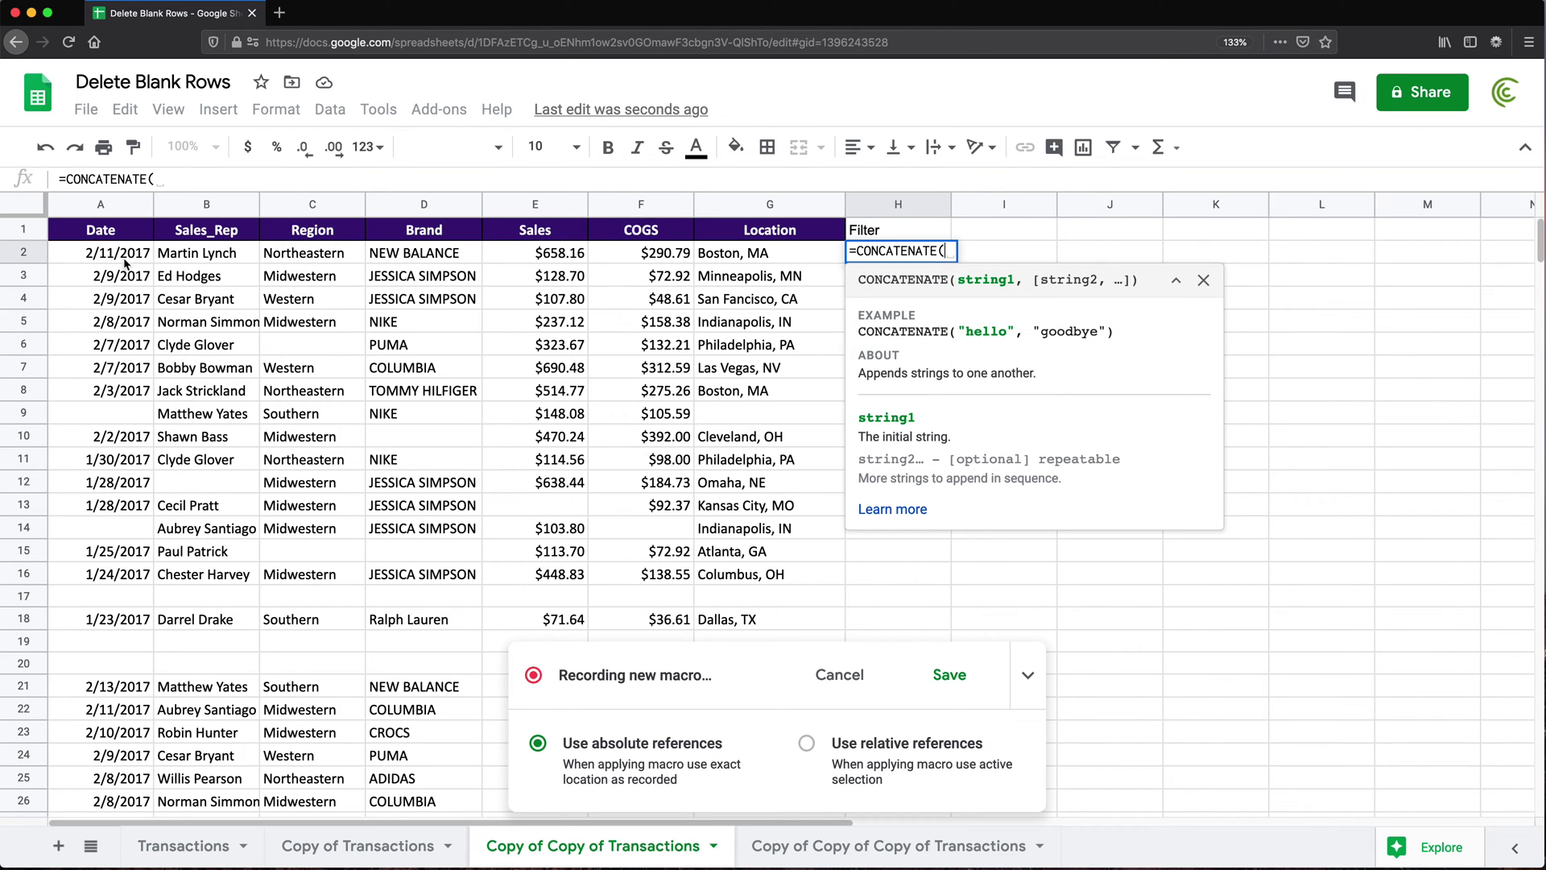
drag(121, 252, 747, 260)
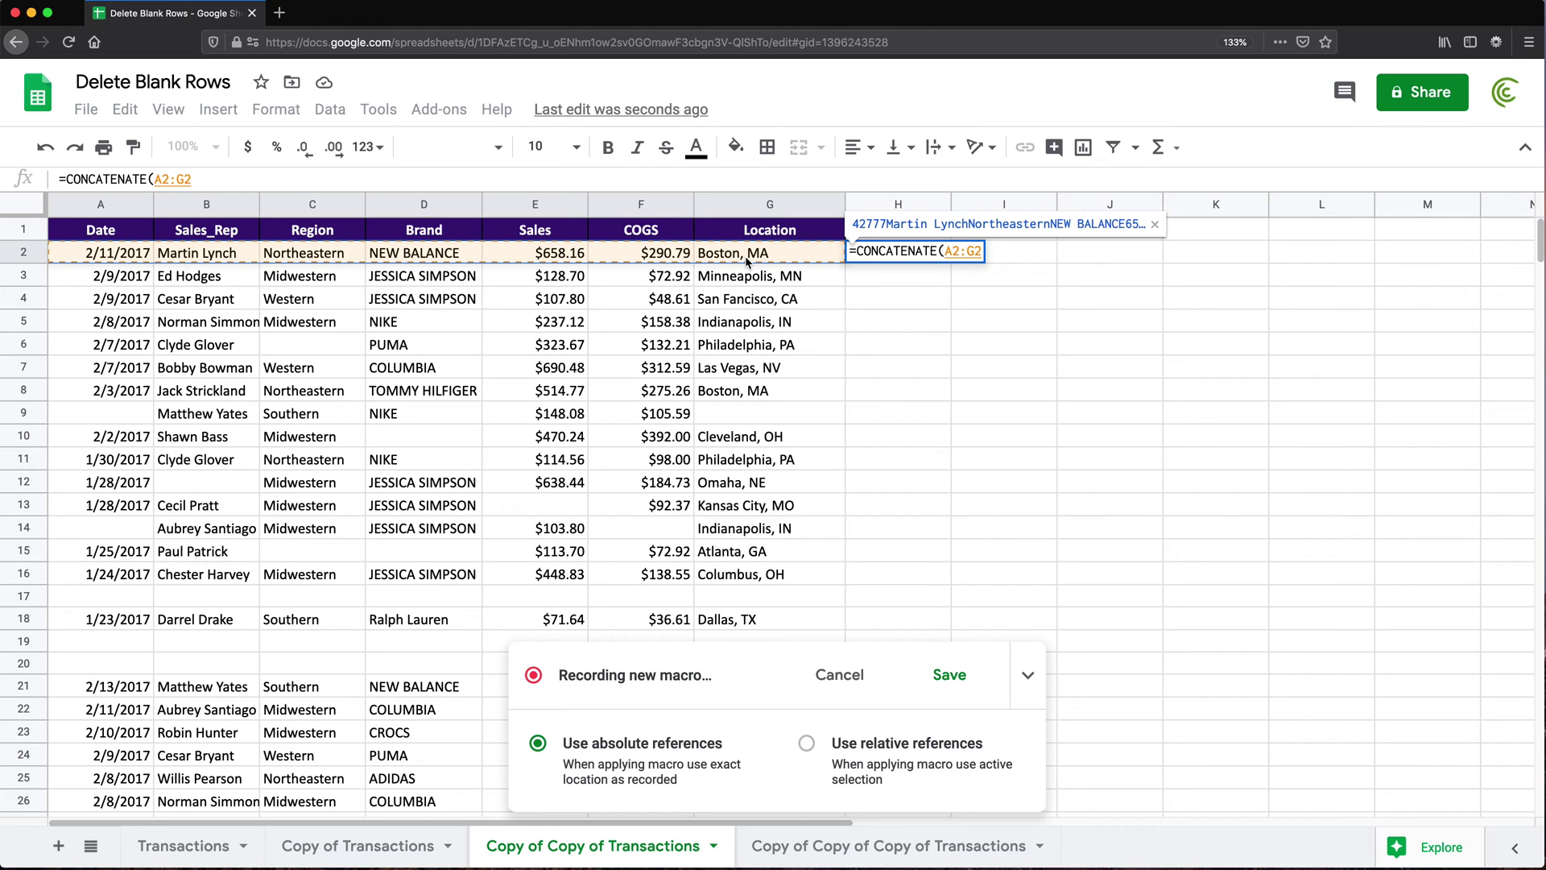
key(Return)
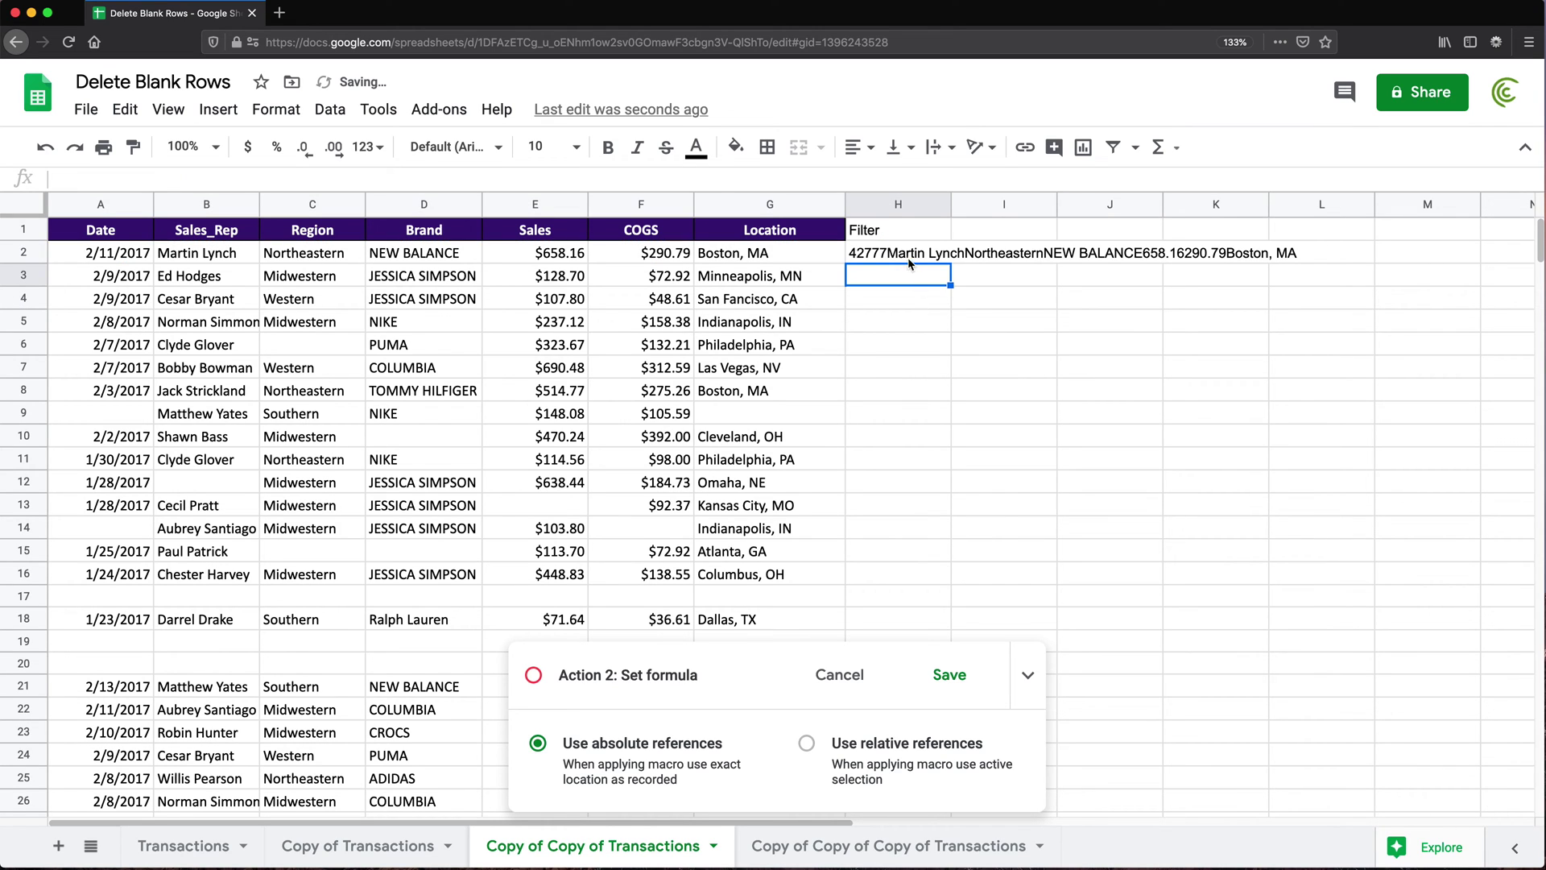
Fill the H2 formula down to the bottom of column H and select the whole column
click(903, 255)
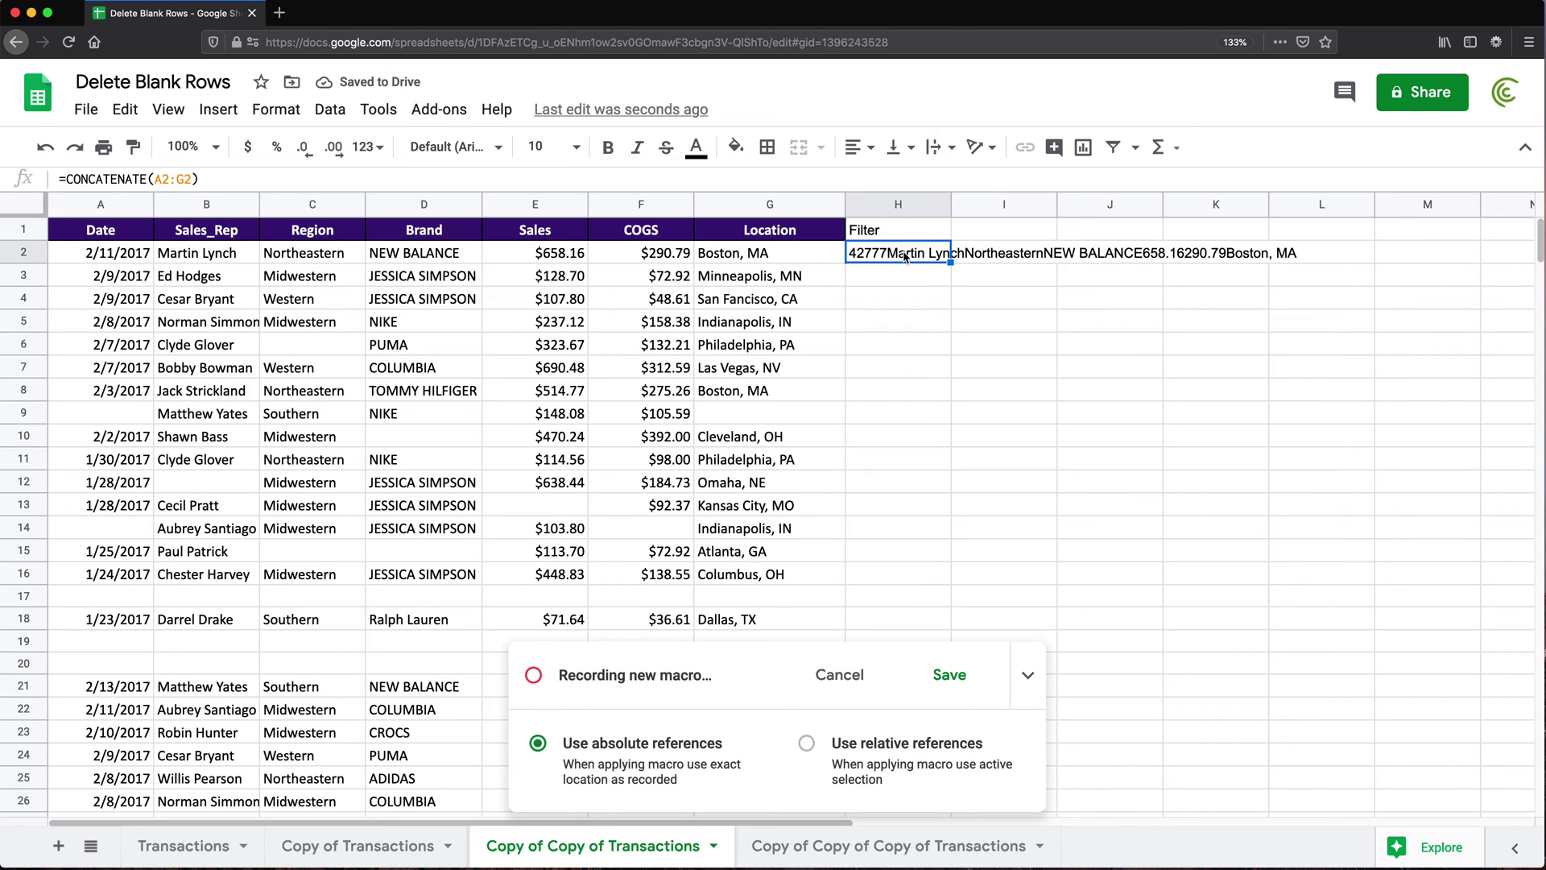
key(super+shift+Down)
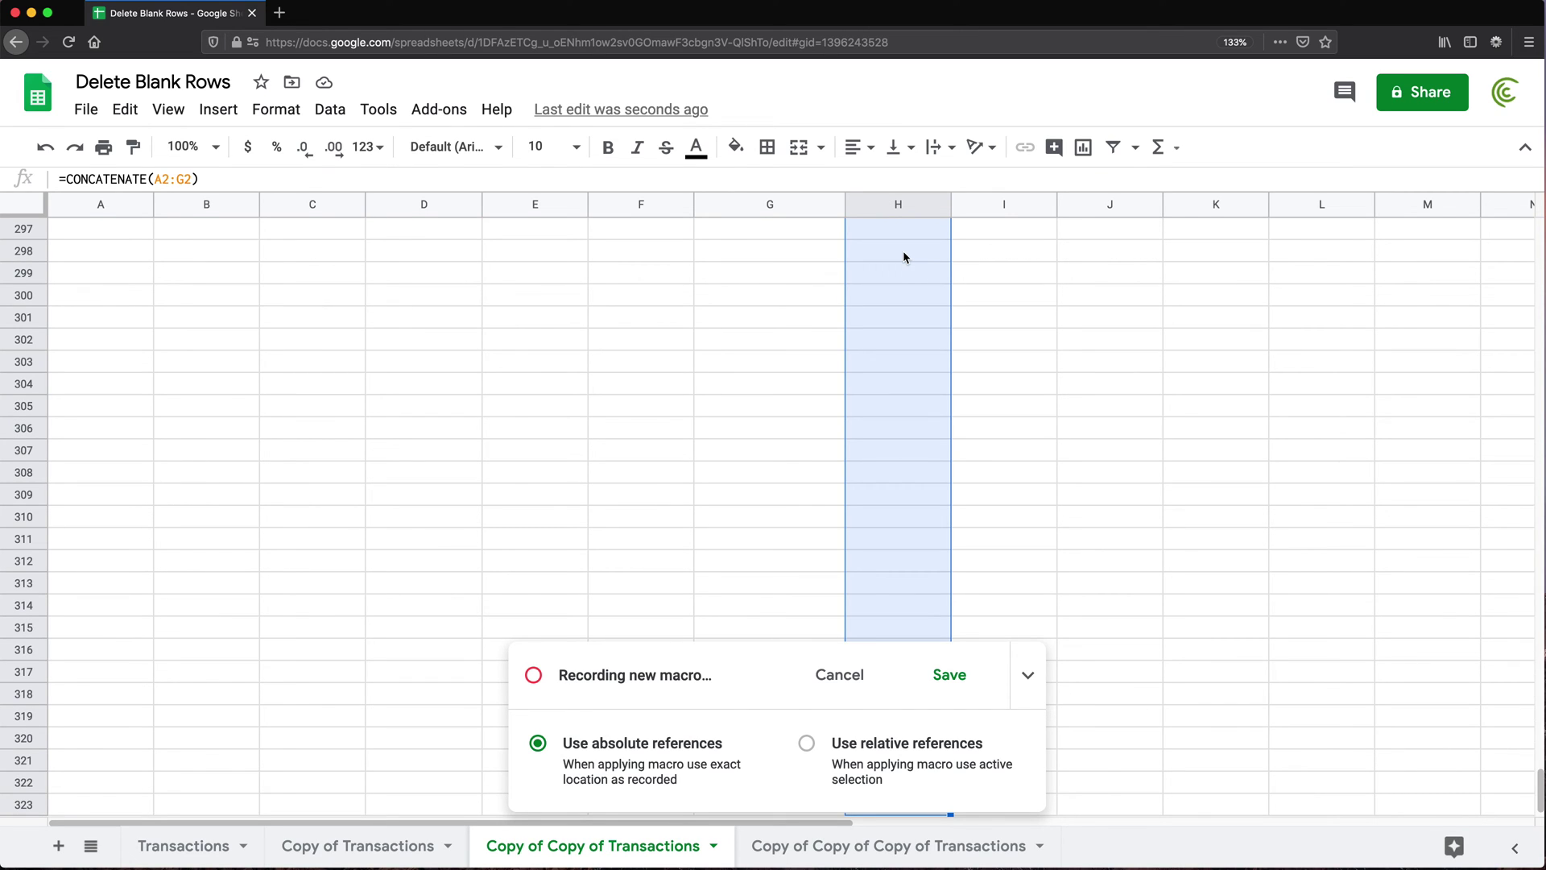
key(super+v)
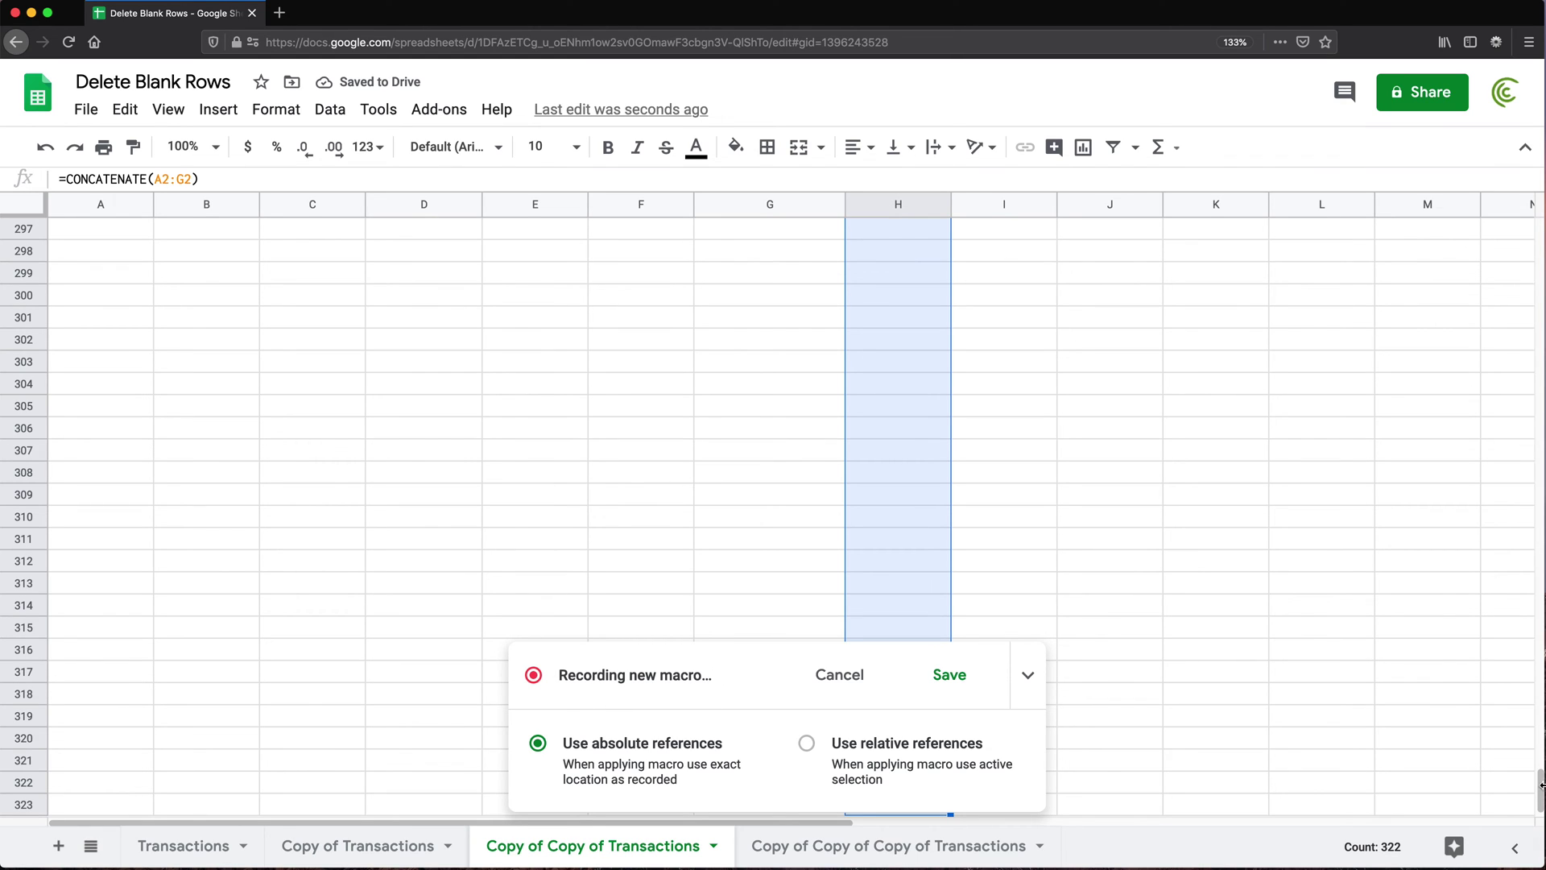
drag(1540, 785, 1522, 142)
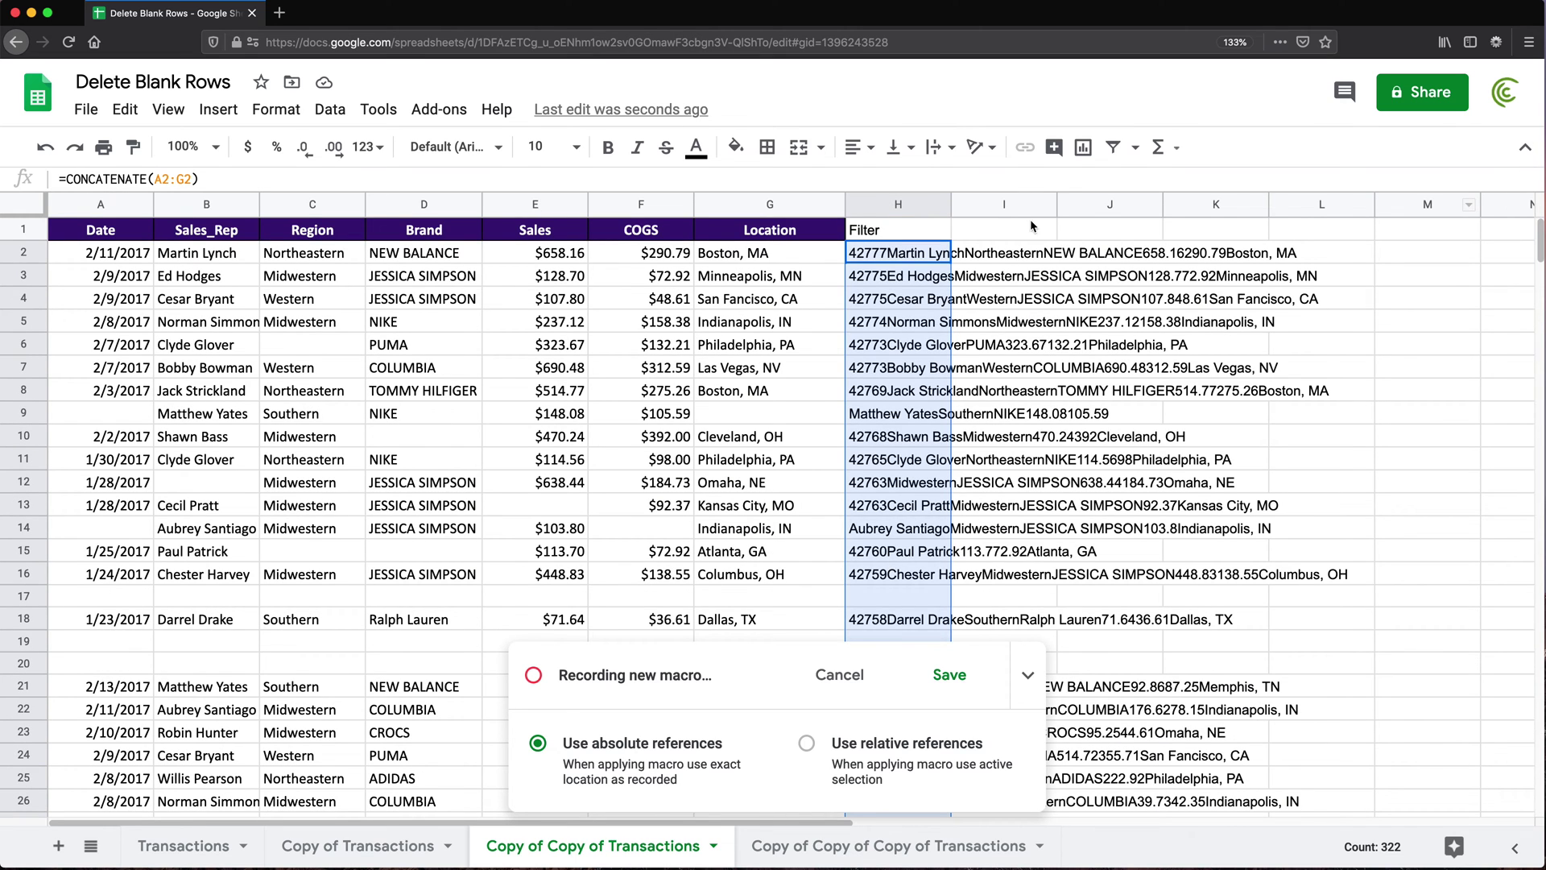
click(902, 206)
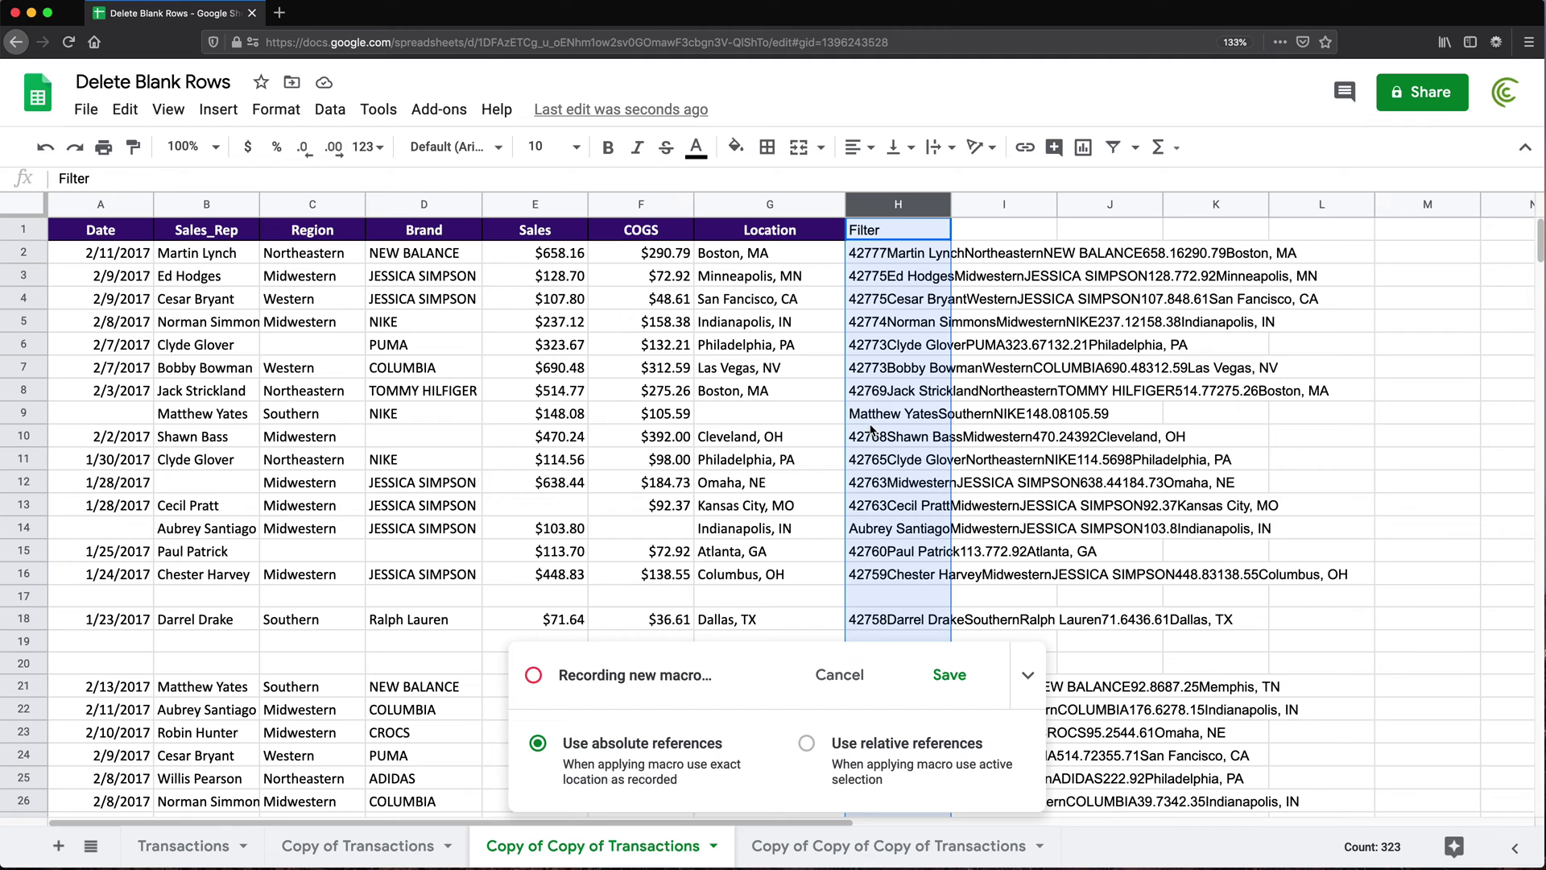
click(326, 111)
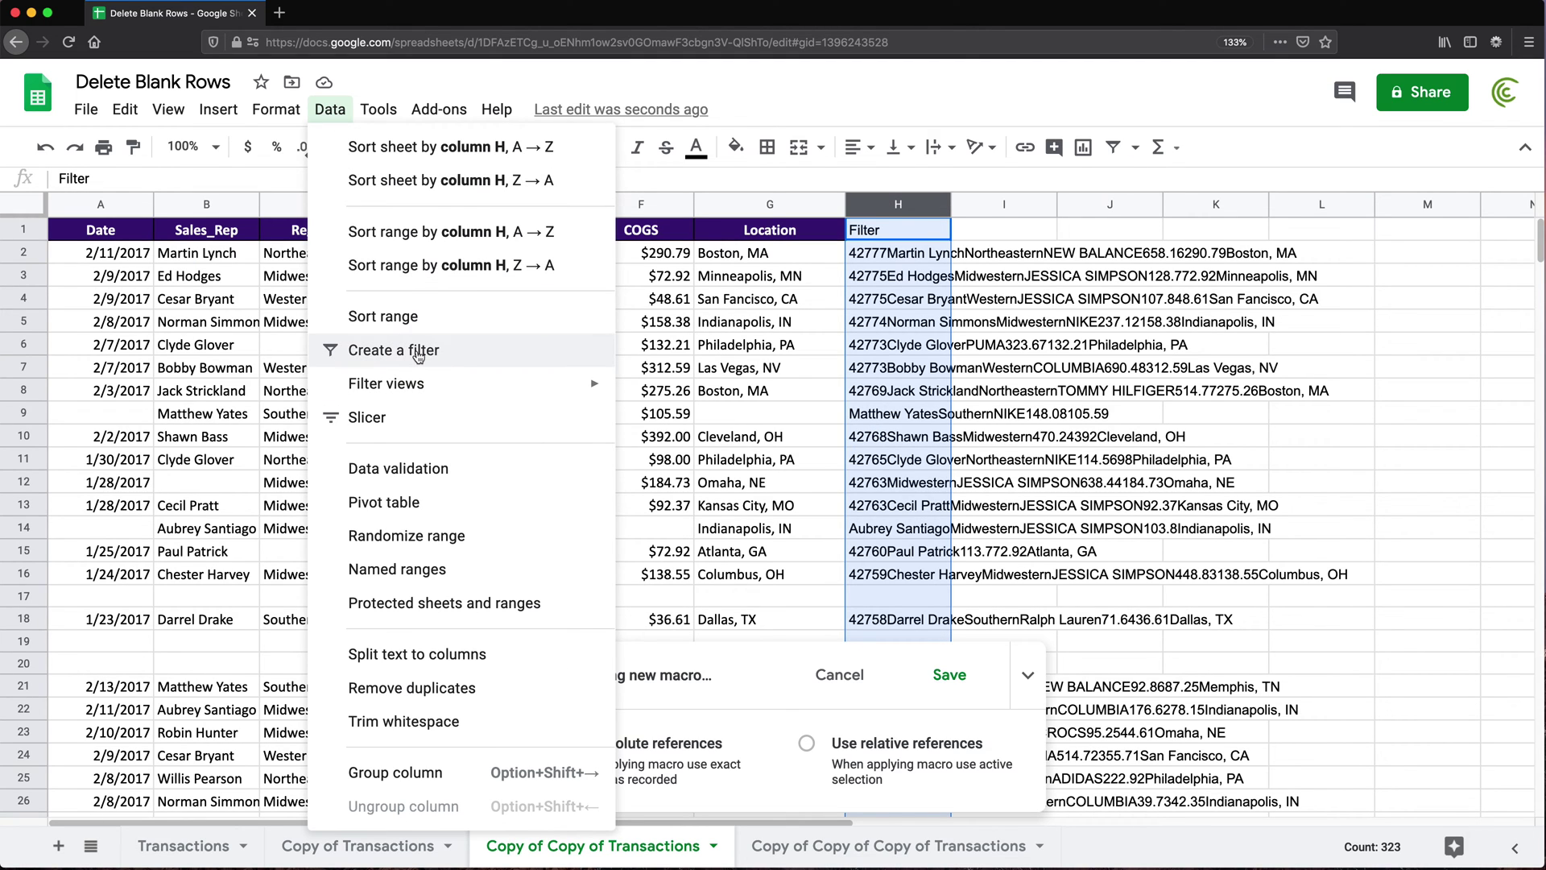
Create a filter on column H with the condition 'Is empty'
click(417, 353)
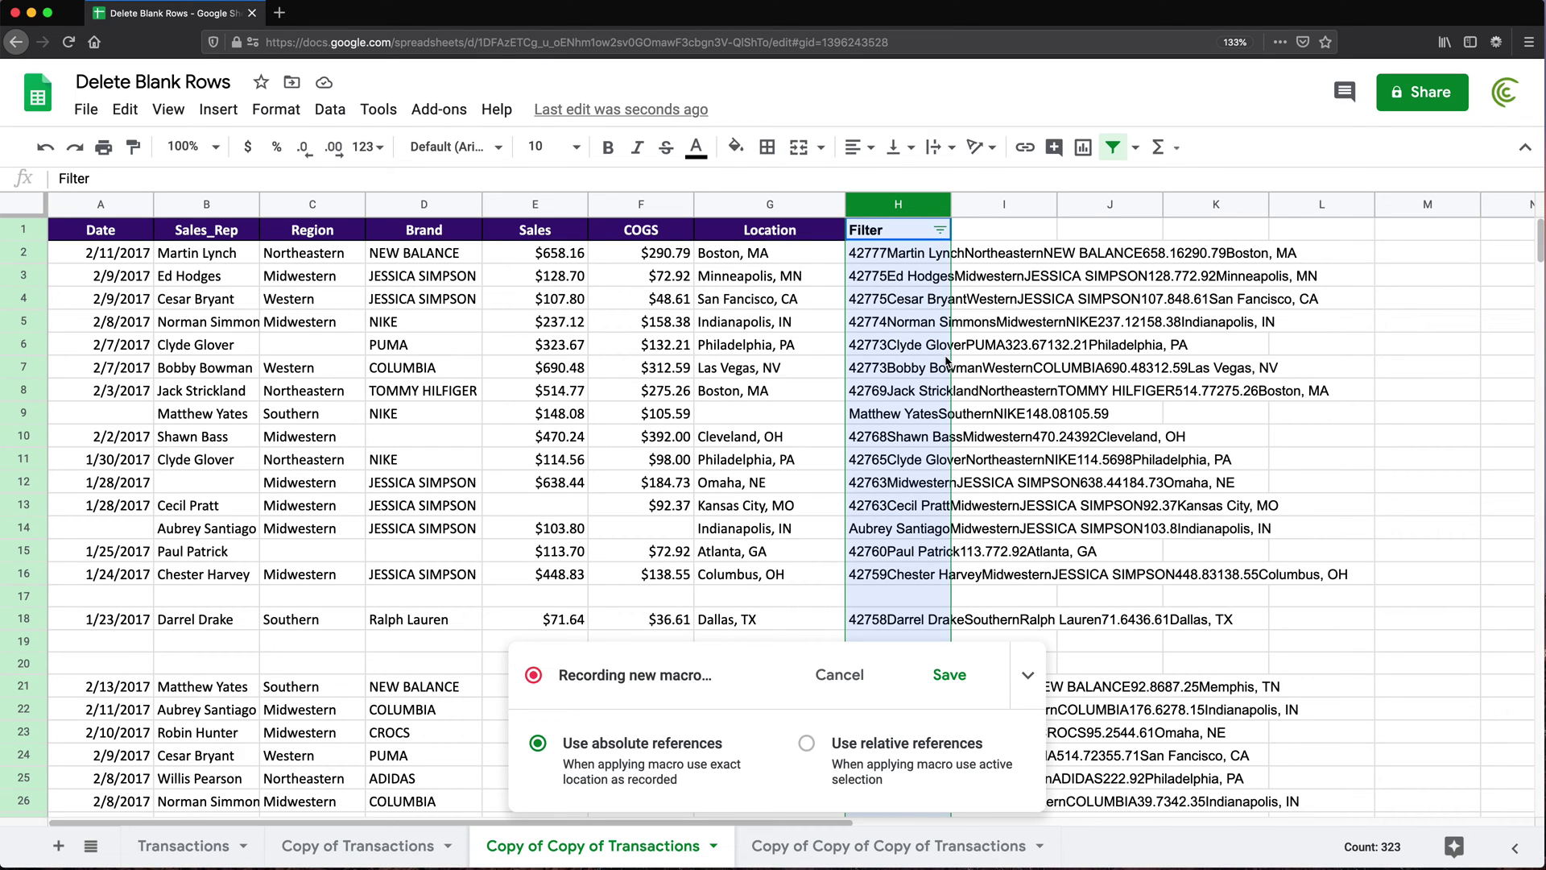
click(940, 231)
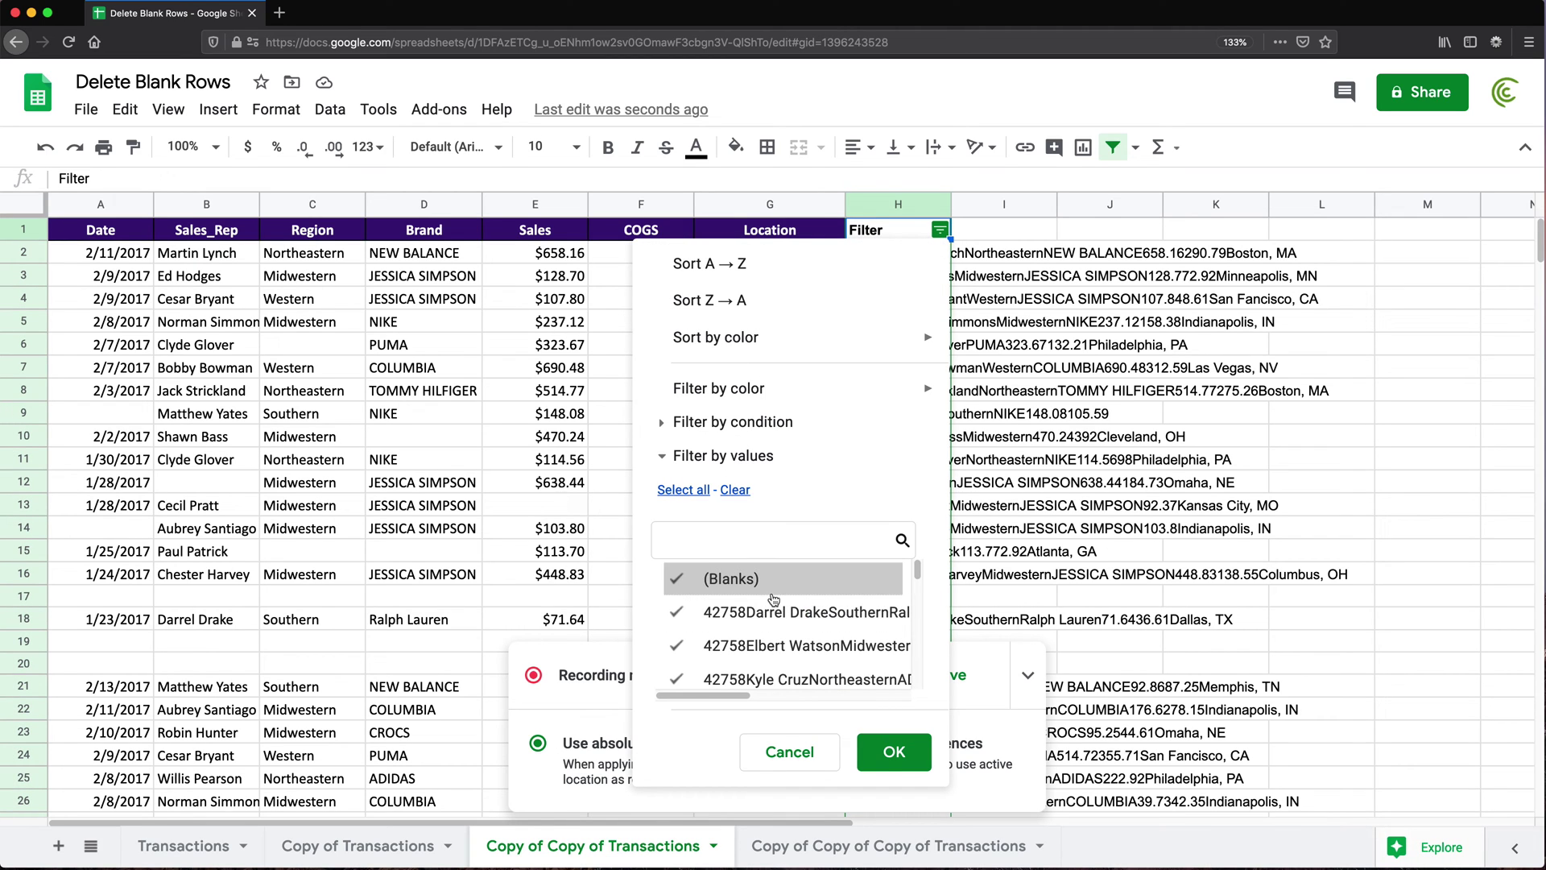
click(665, 425)
click(765, 470)
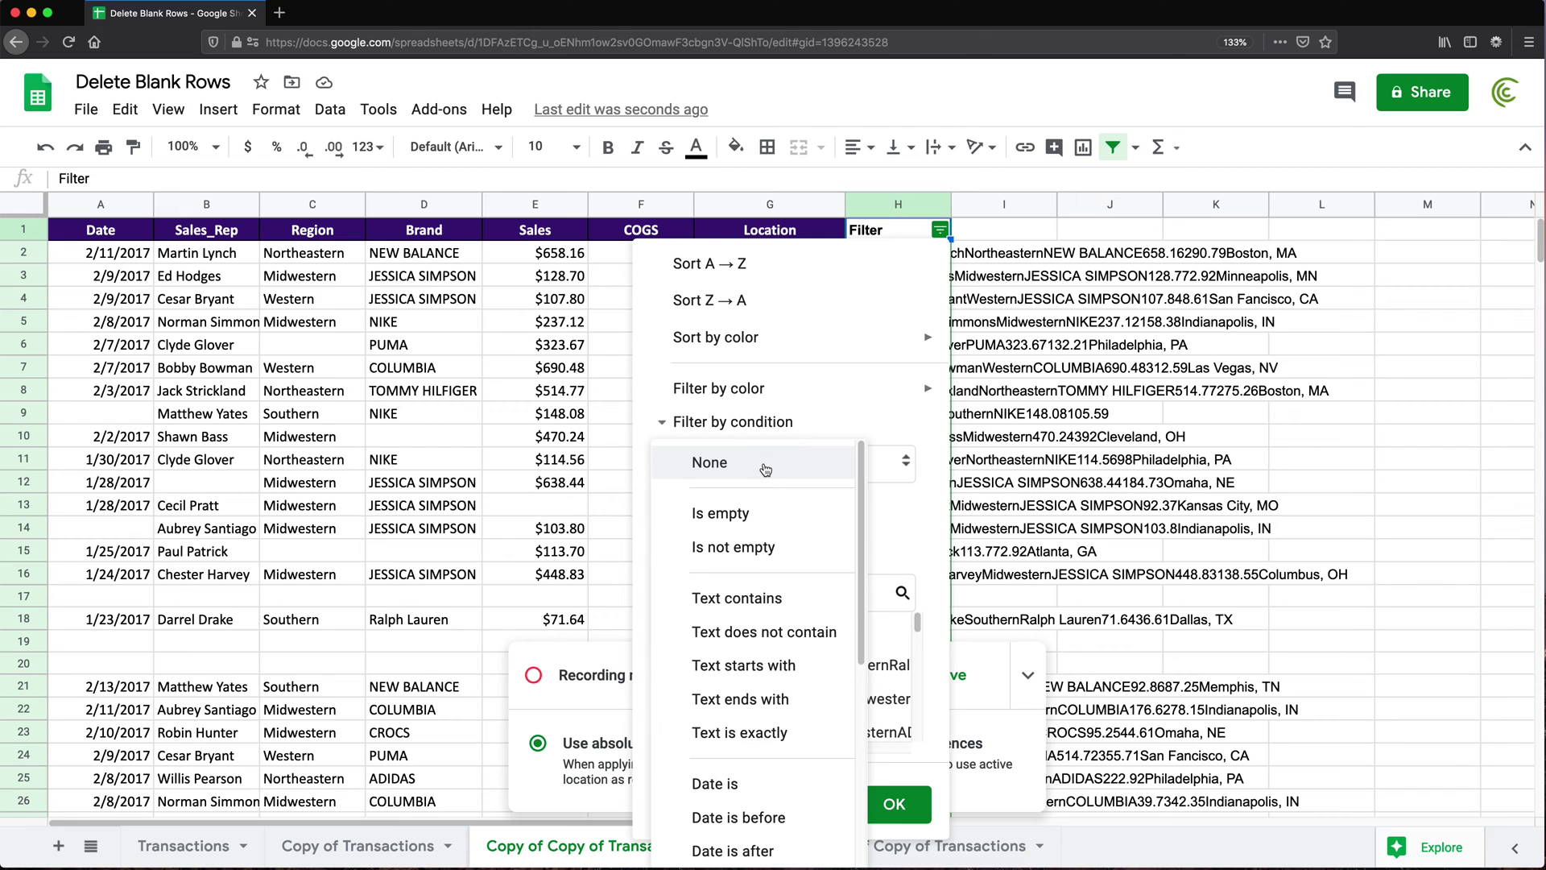
click(737, 518)
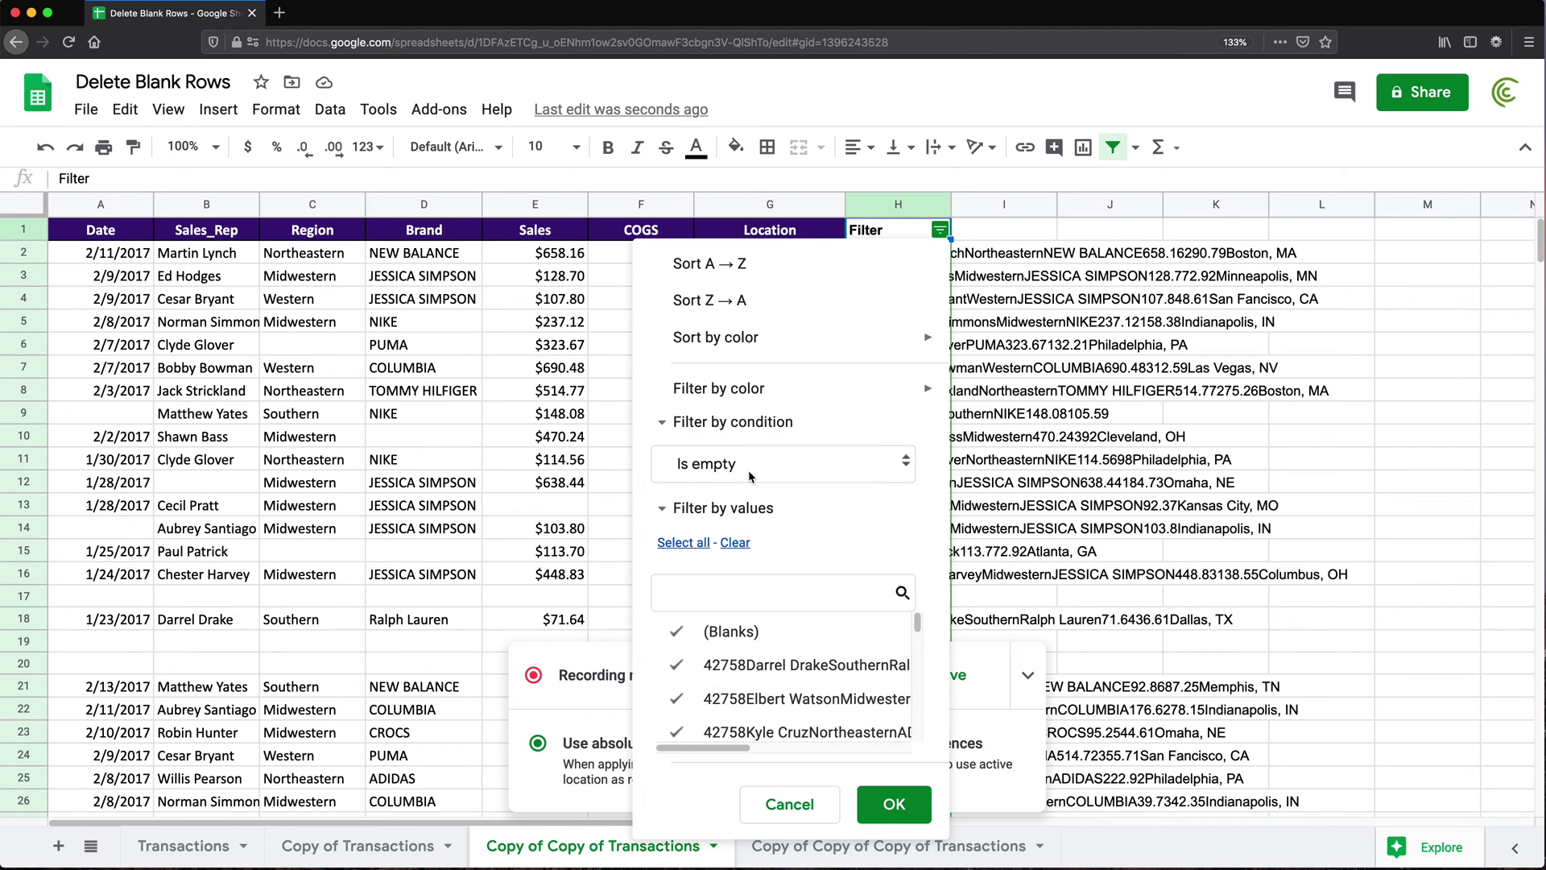
click(894, 805)
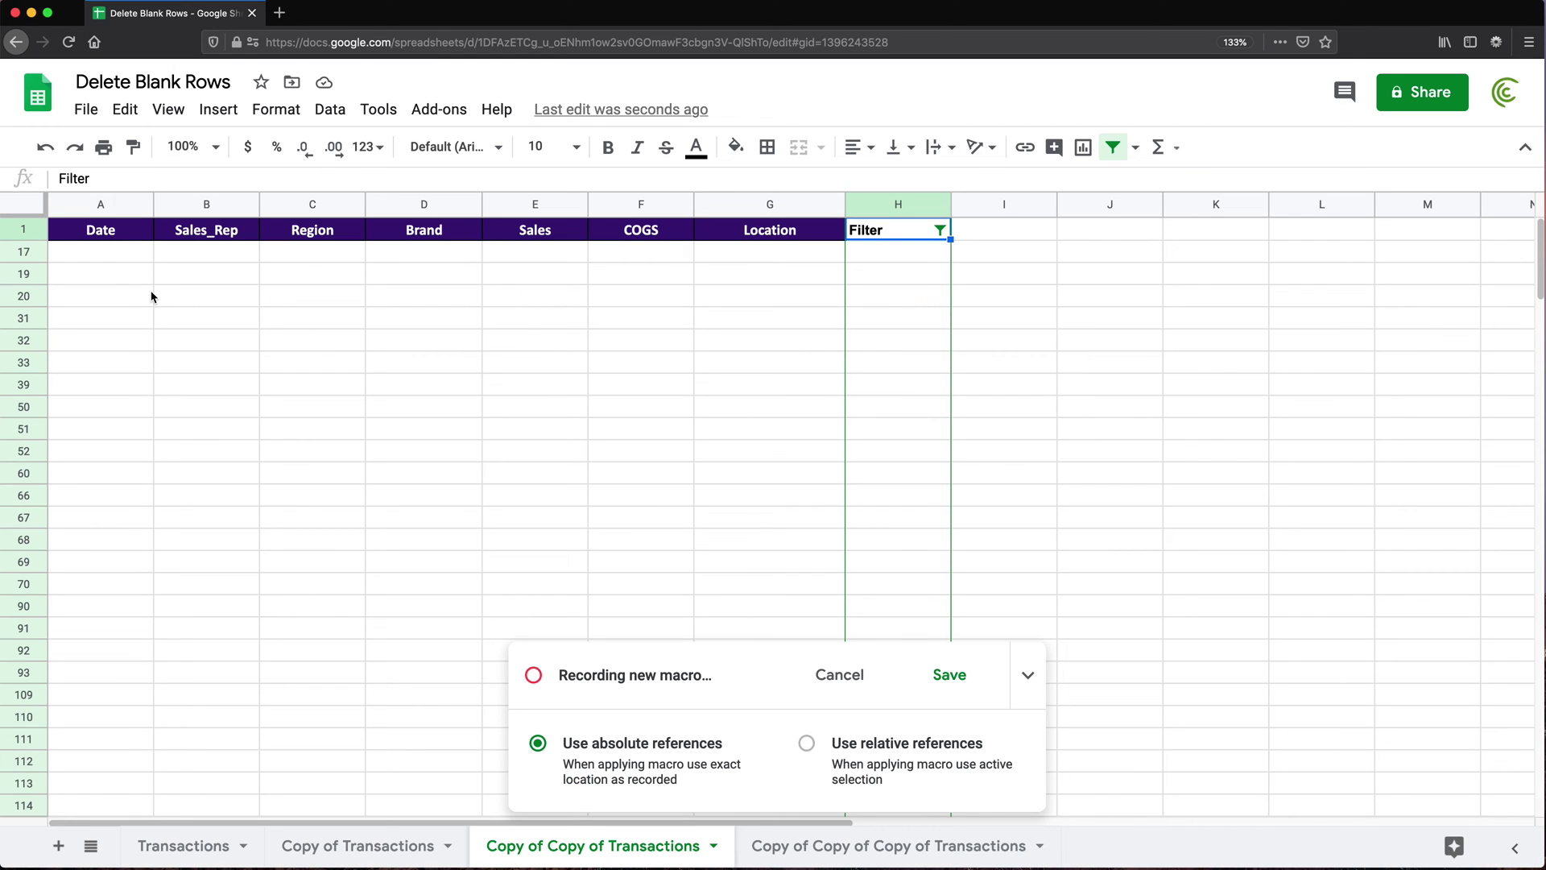
Select rows 17 through the sheet's last row and delete rows 17–323
click(23, 253)
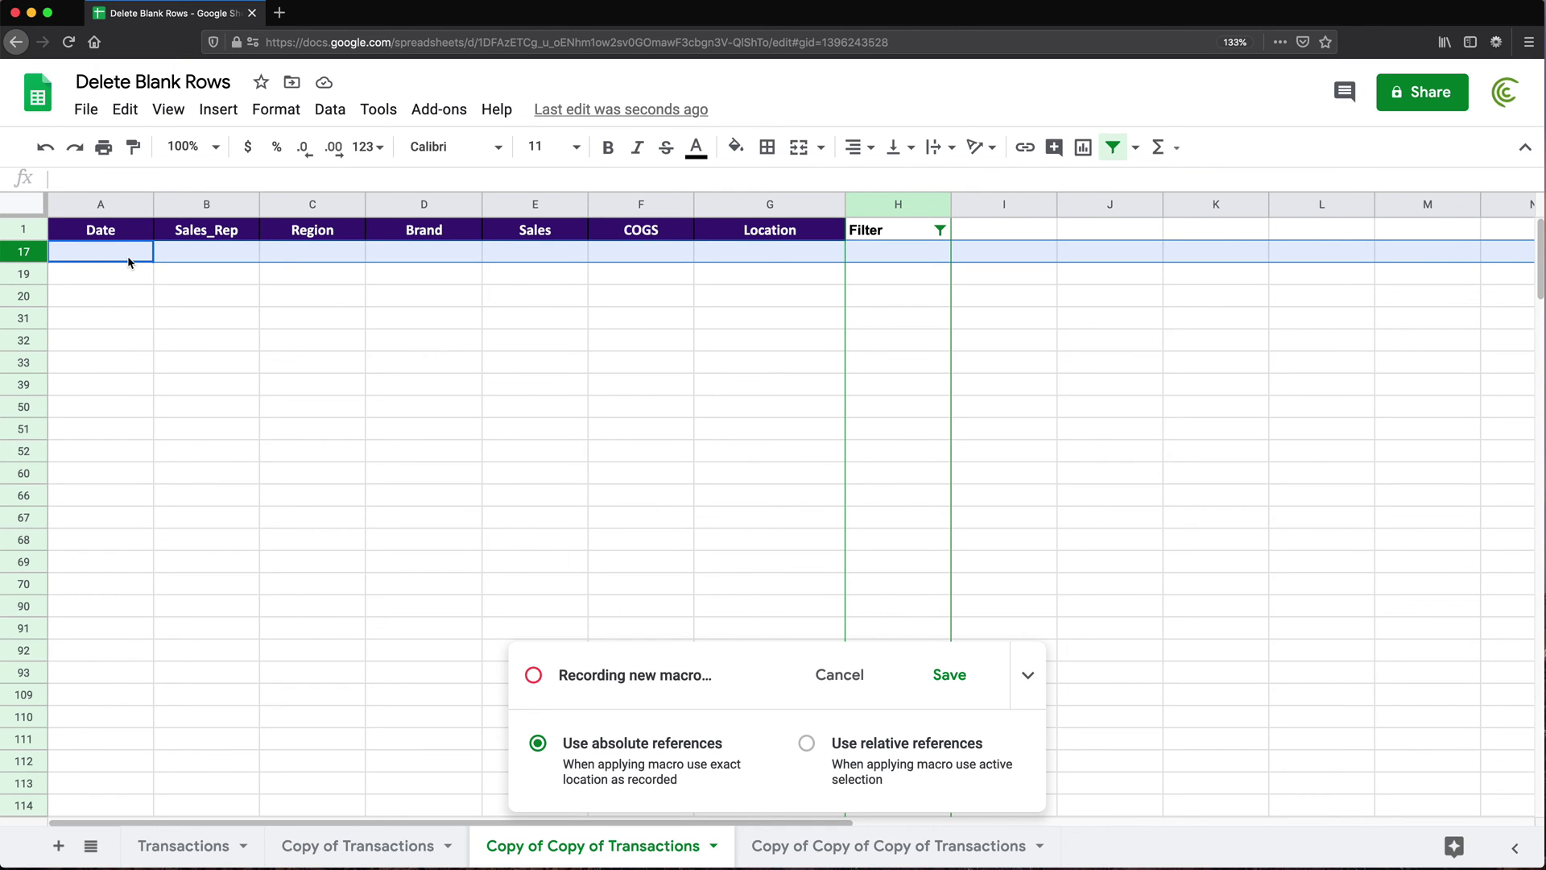
key(super+shift+Down)
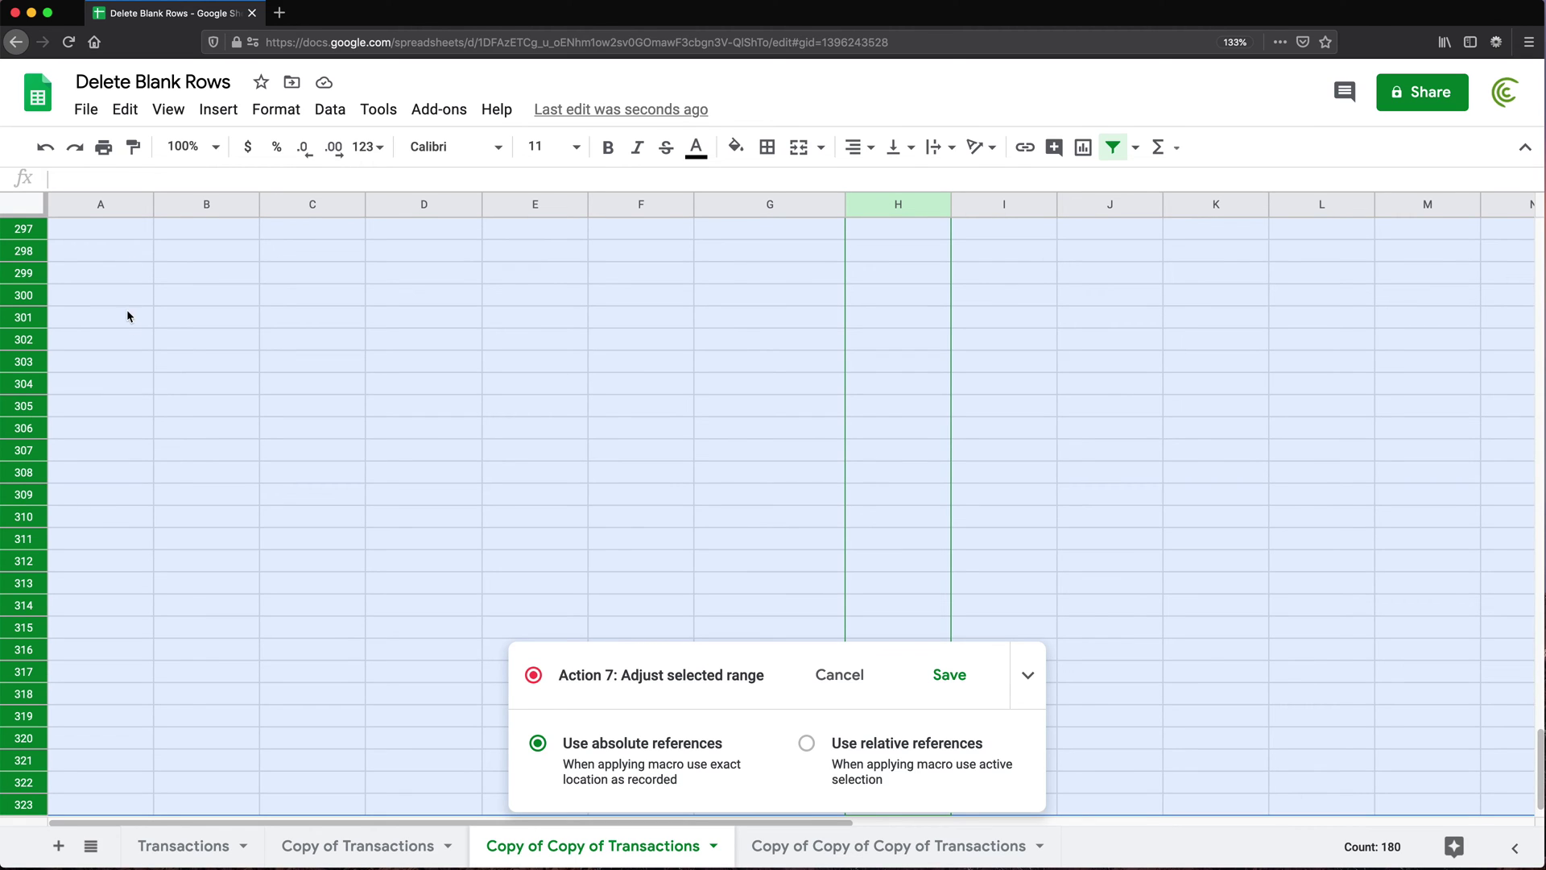
right_click(26, 453)
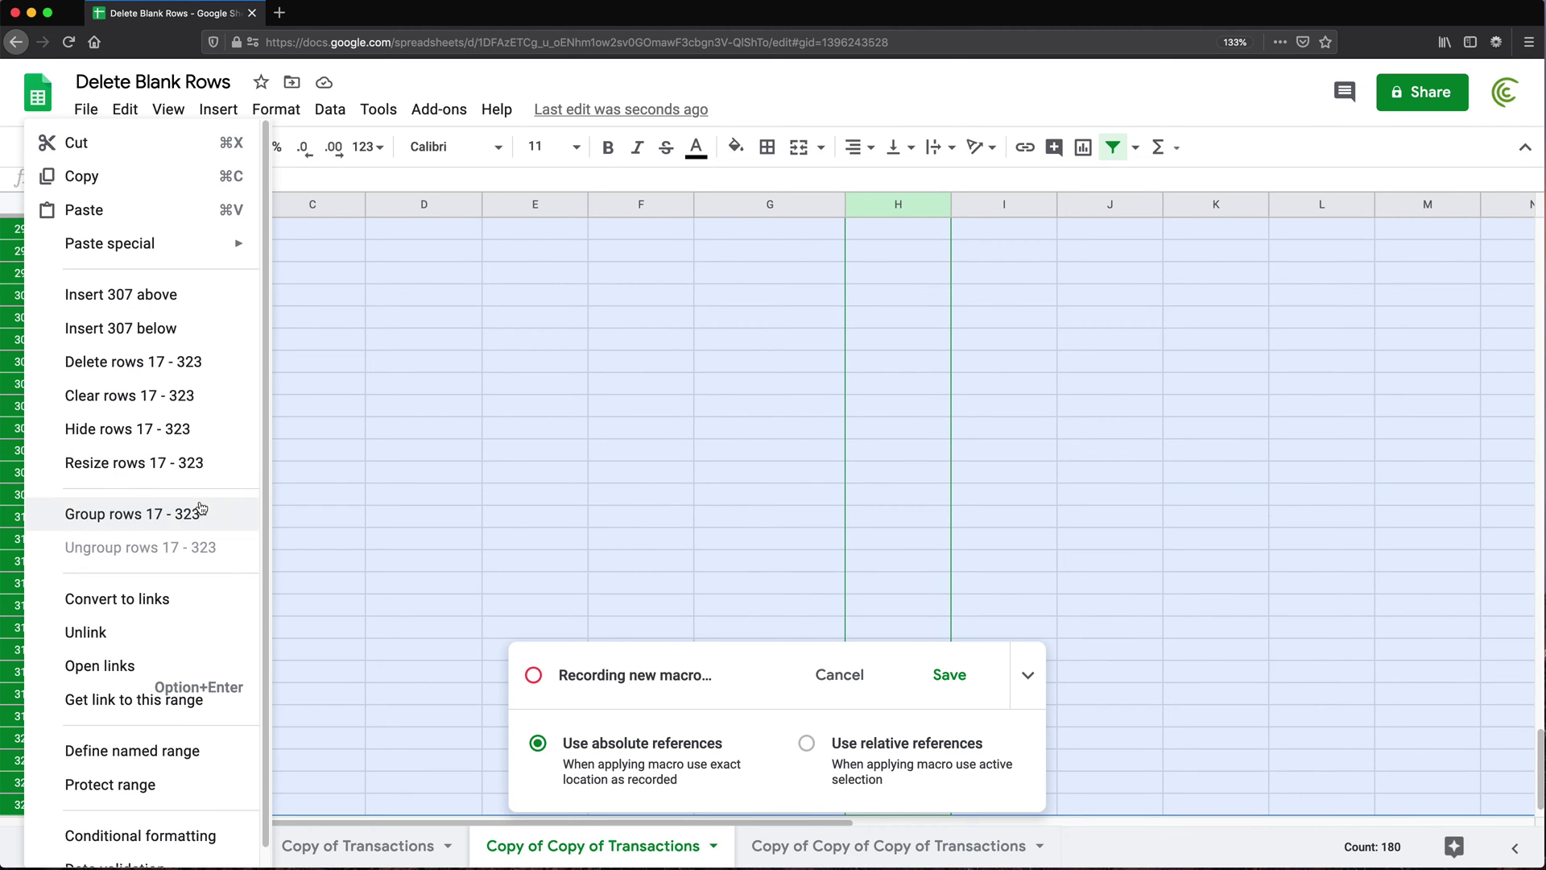
click(127, 362)
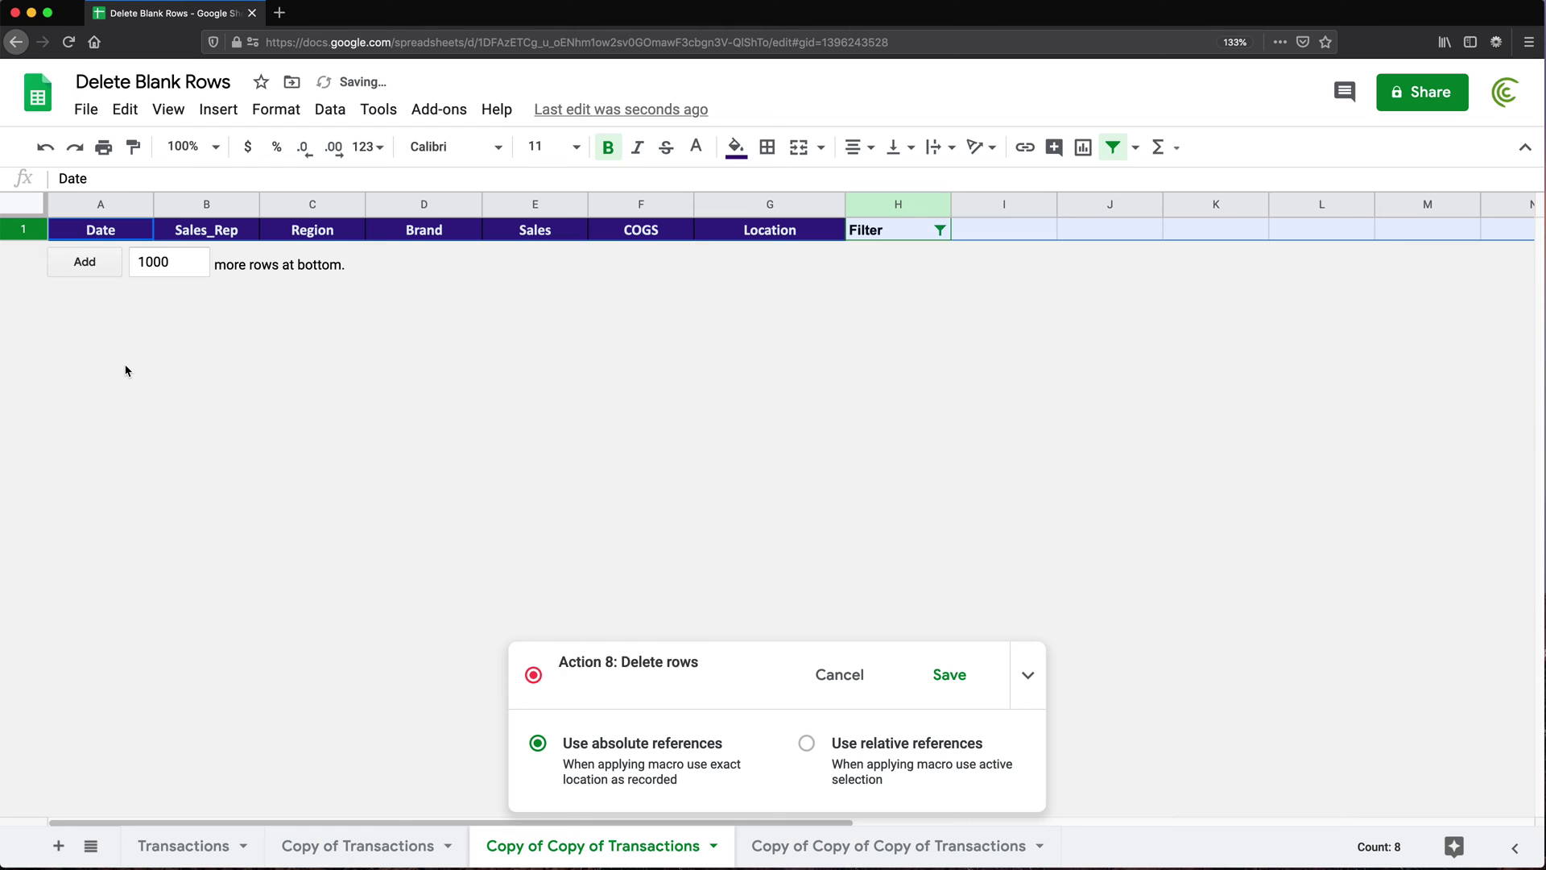
click(896, 206)
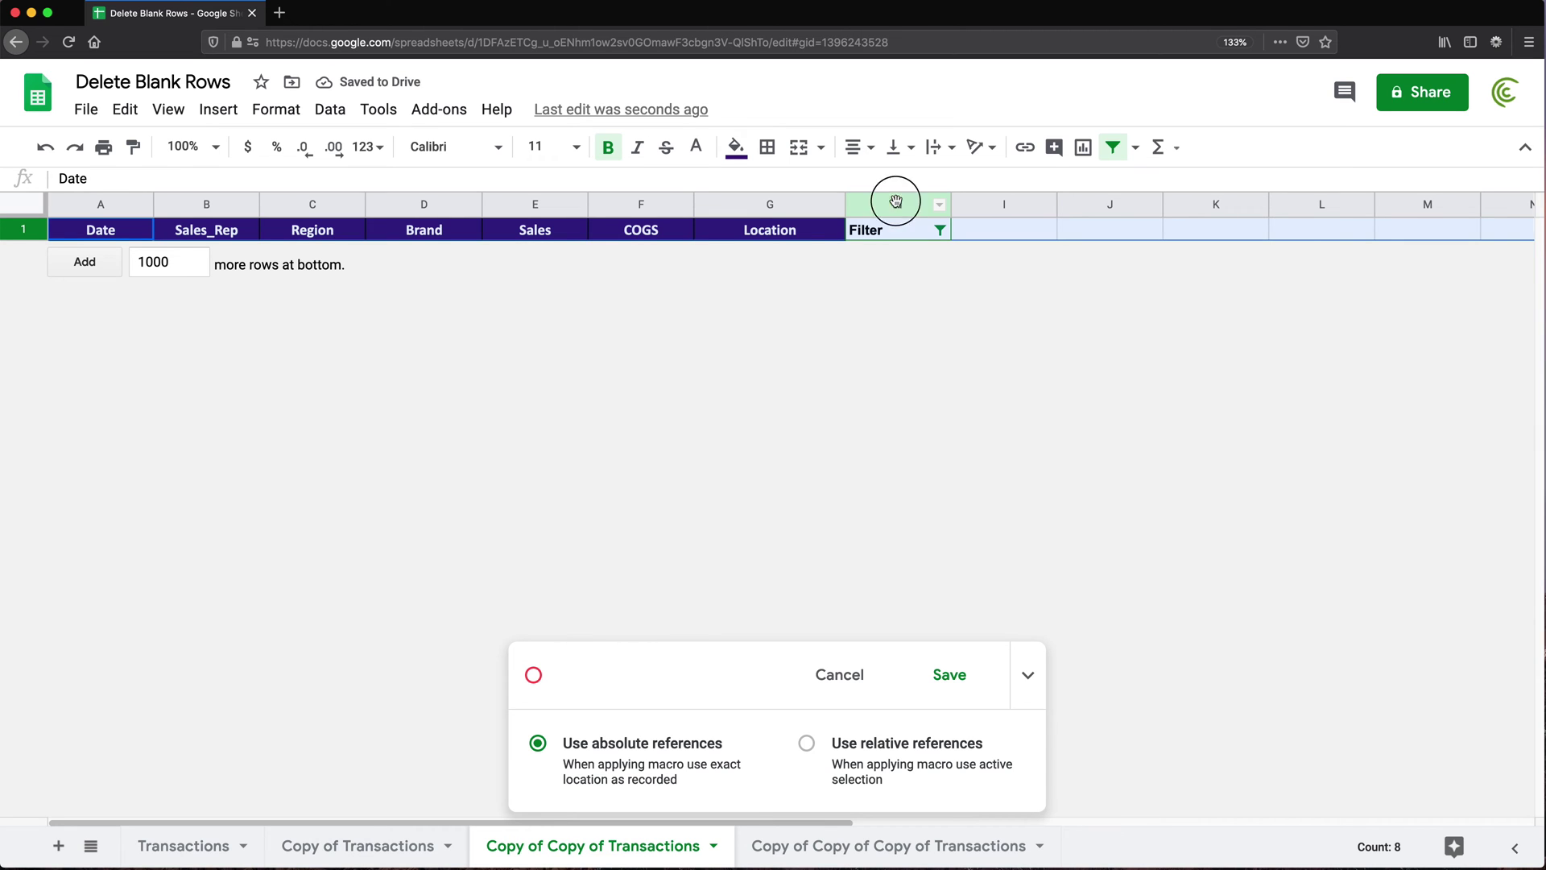
Delete the Filter helper column H and make cell A1 active
right_click(897, 206)
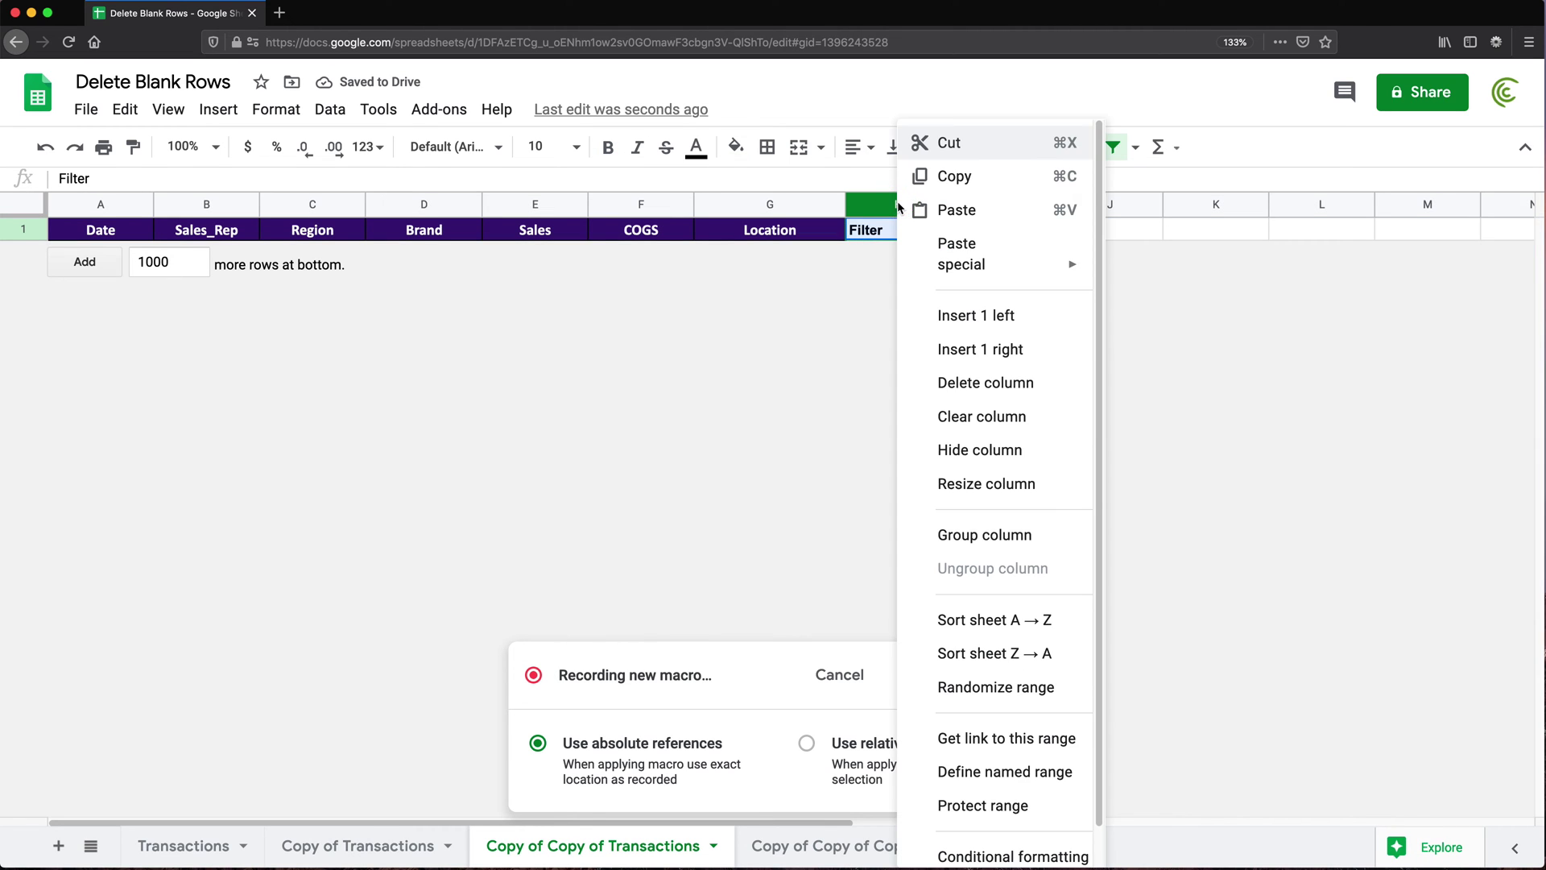
click(1011, 392)
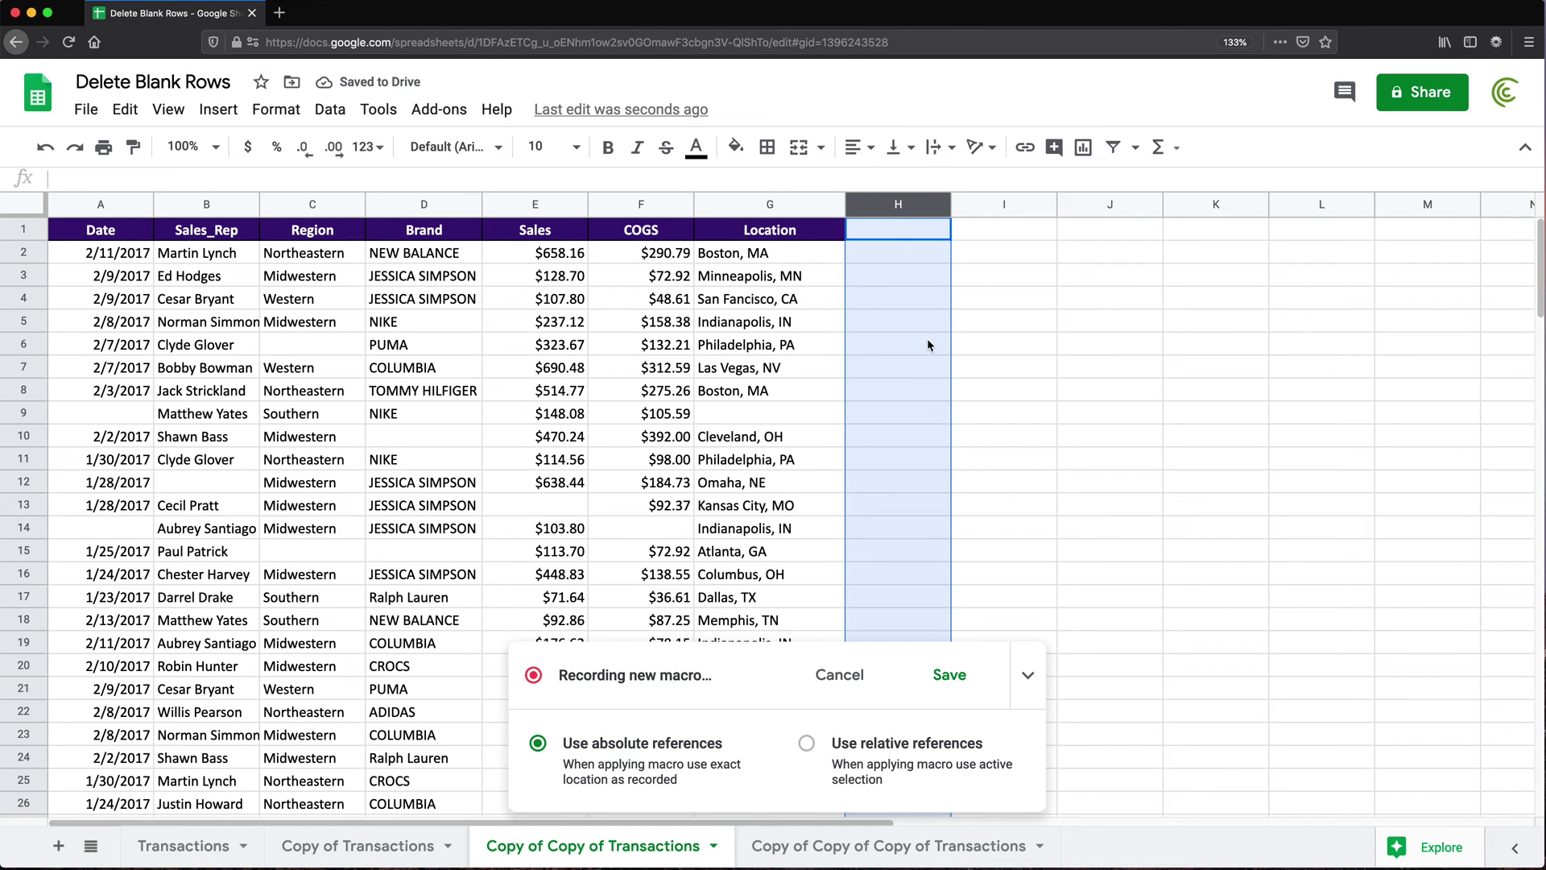
click(102, 237)
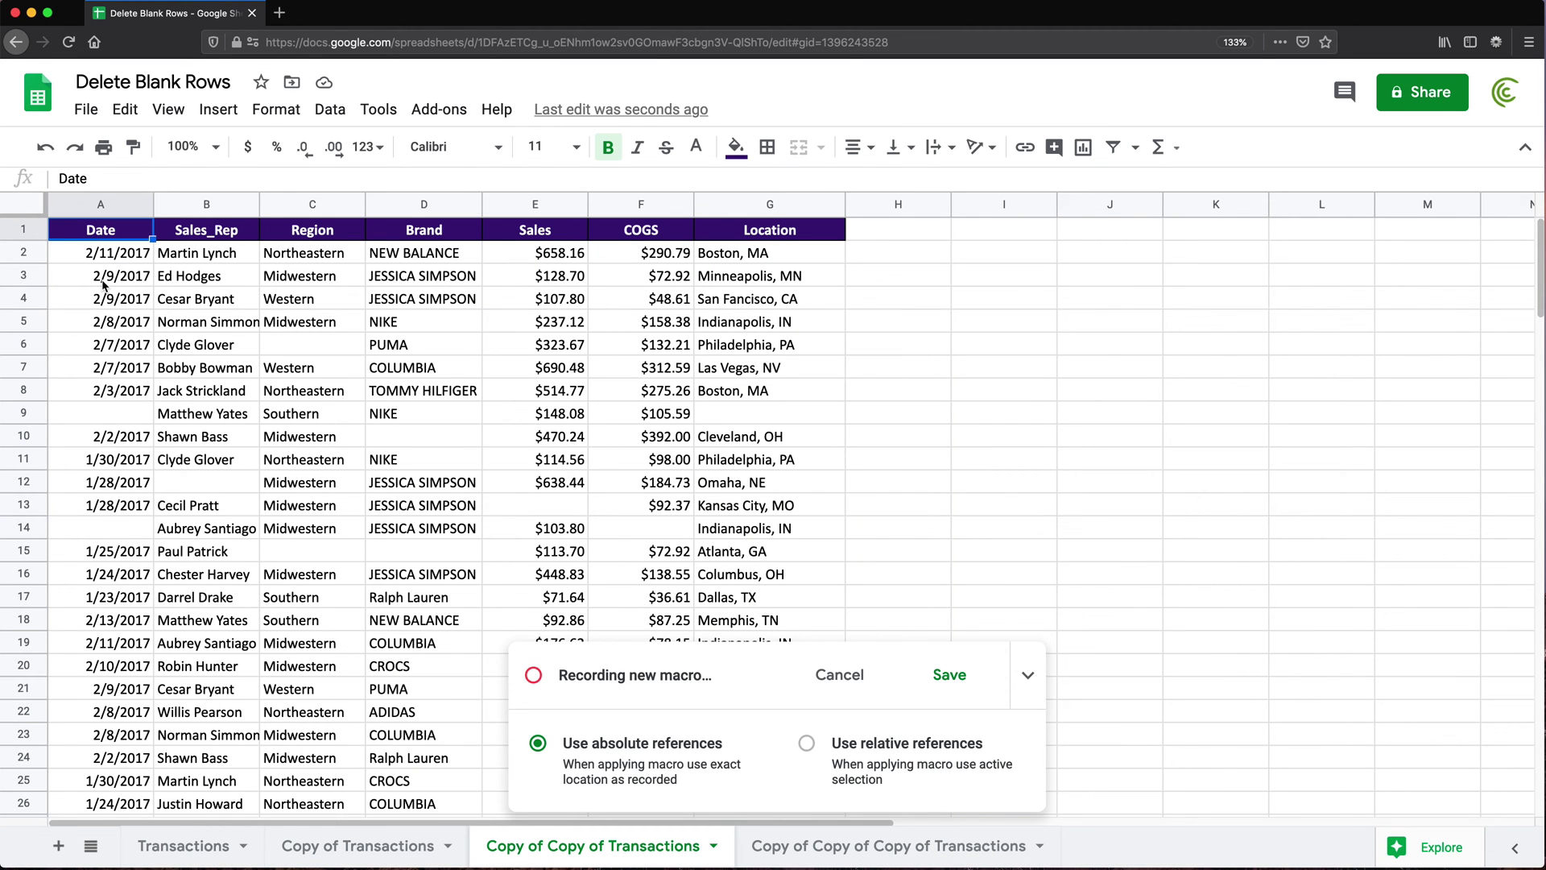